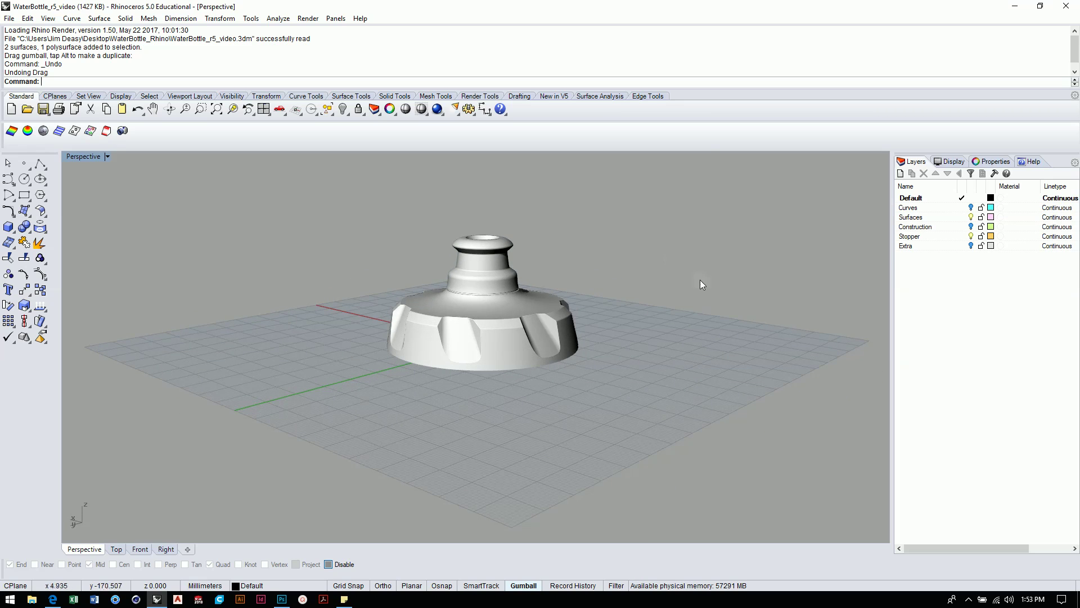
Try to move the whole bottle cap model straight up off the grid.
right_drag(620, 287, 555, 314)
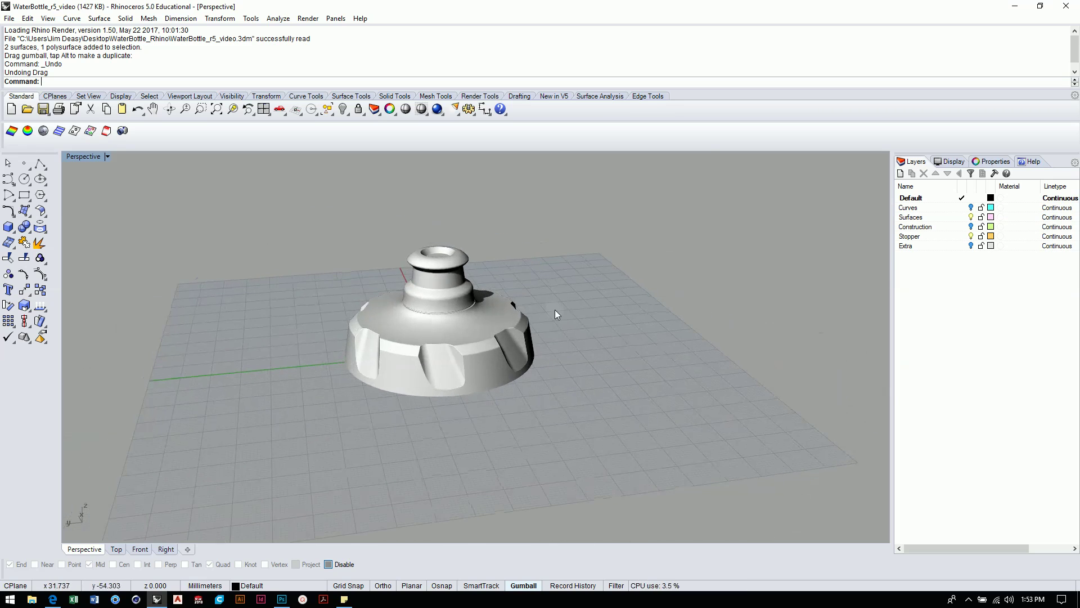
right_drag(555, 314, 653, 310)
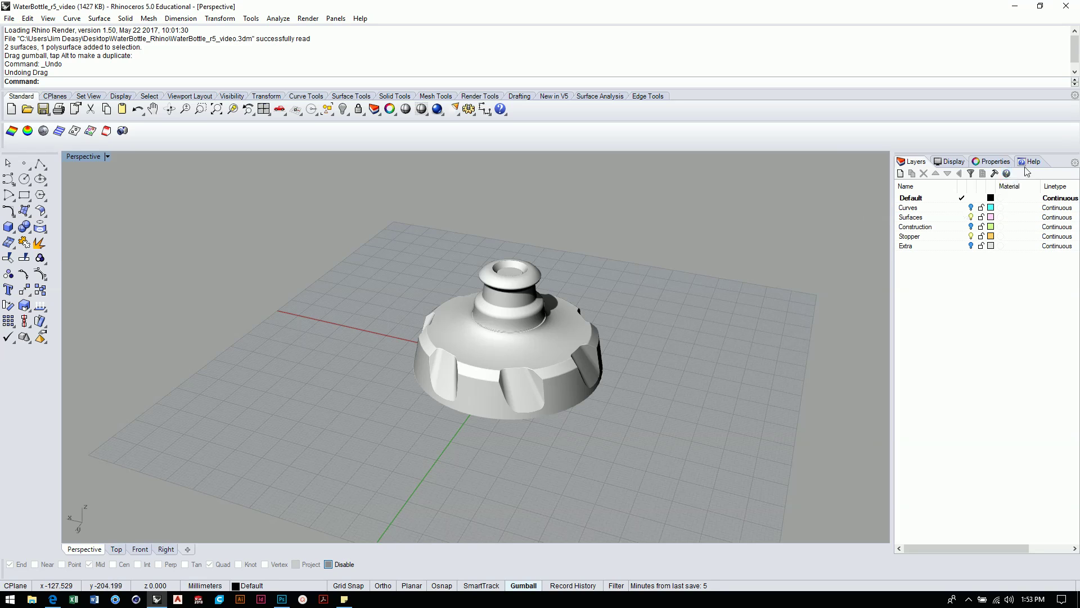
drag(325, 213, 782, 481)
drag(512, 290, 517, 172)
right_drag(573, 285, 530, 234)
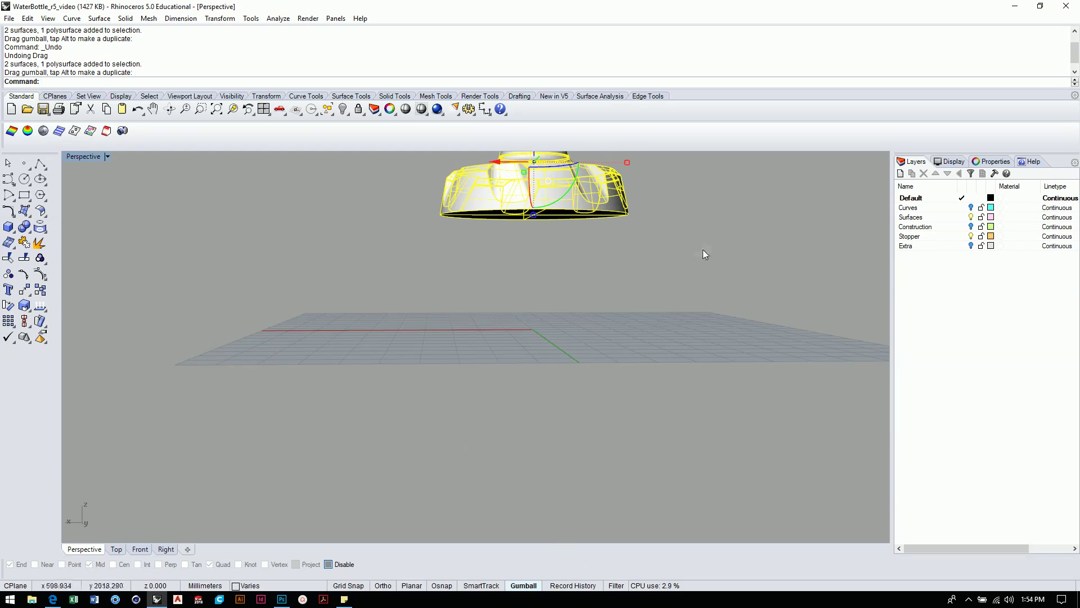
key(ctrl+z)
key(Escape)
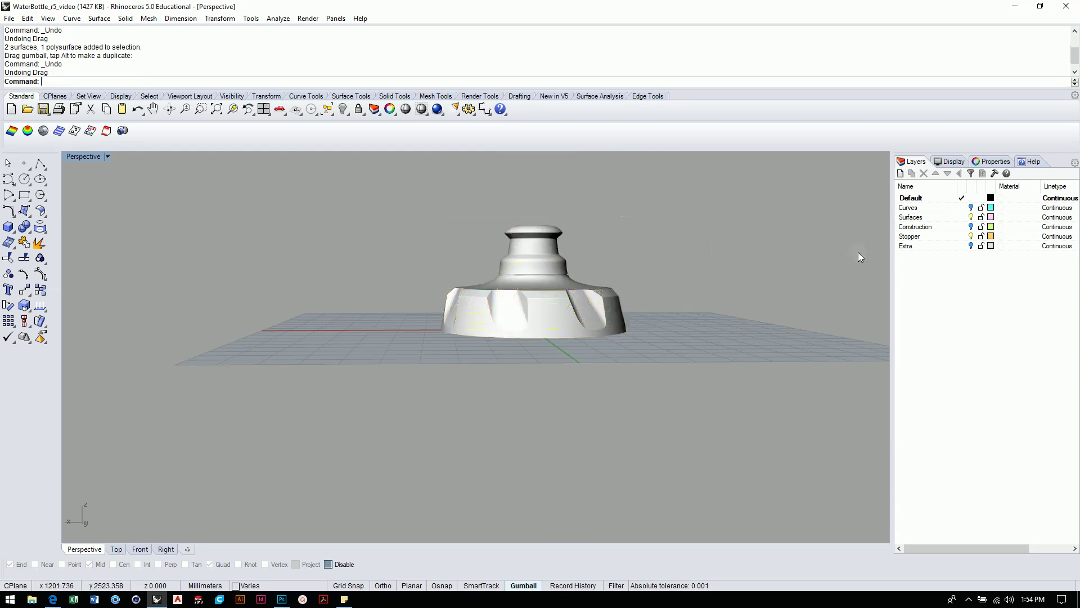
Examine the geometry behind the cap by temporarily showing the Construction layer and the Curves layer.
click(971, 226)
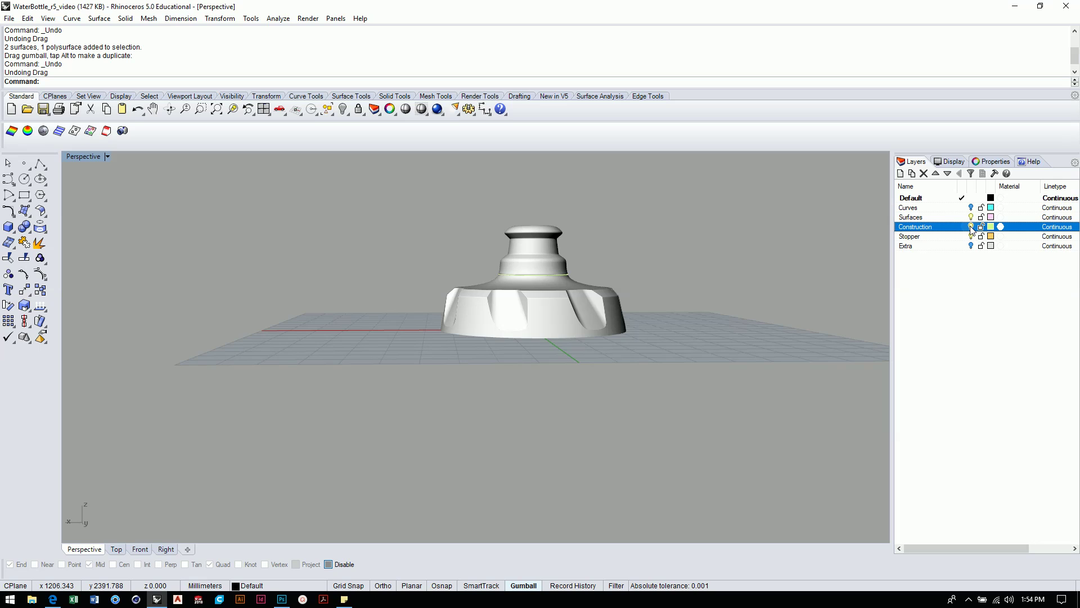
click(972, 227)
click(971, 207)
right_drag(772, 218, 714, 249)
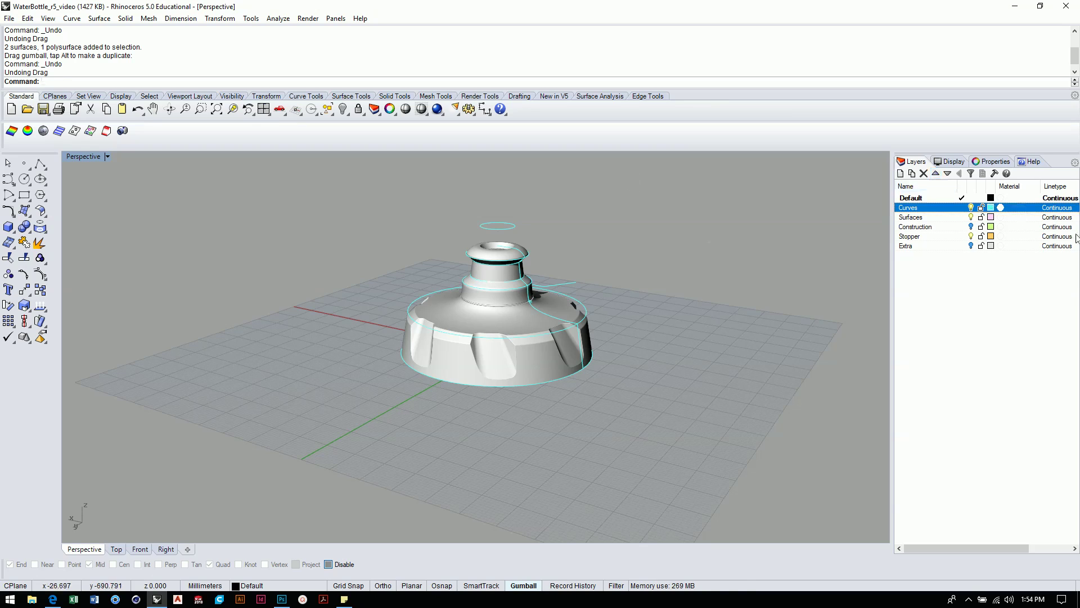
click(971, 208)
right_drag(818, 258, 754, 332)
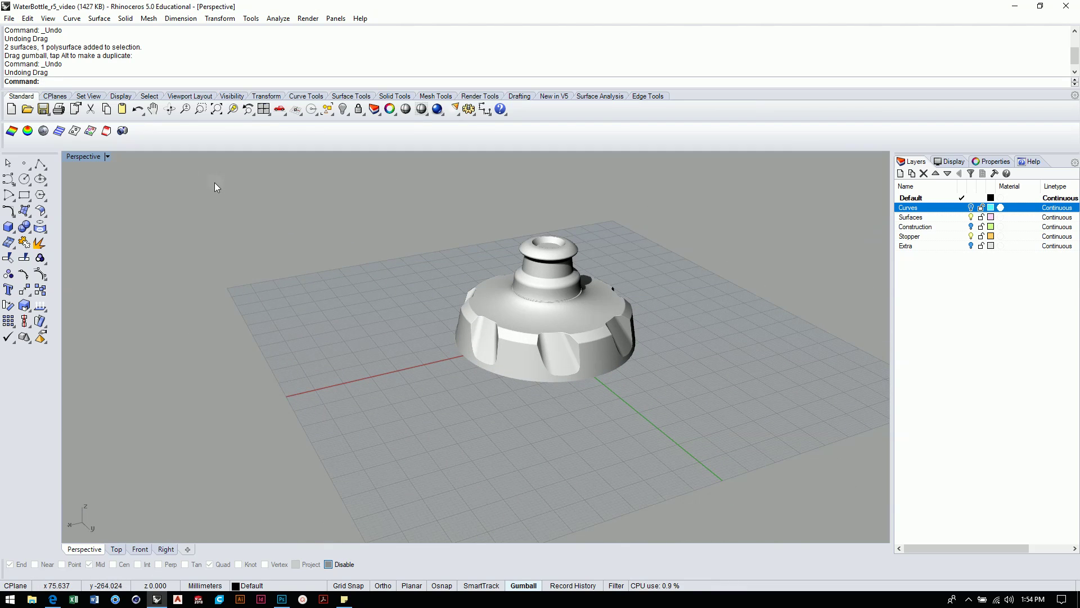
Create a new file from the Small Objects - Millimeters template without saving changes to the current model.
click(9, 18)
click(27, 33)
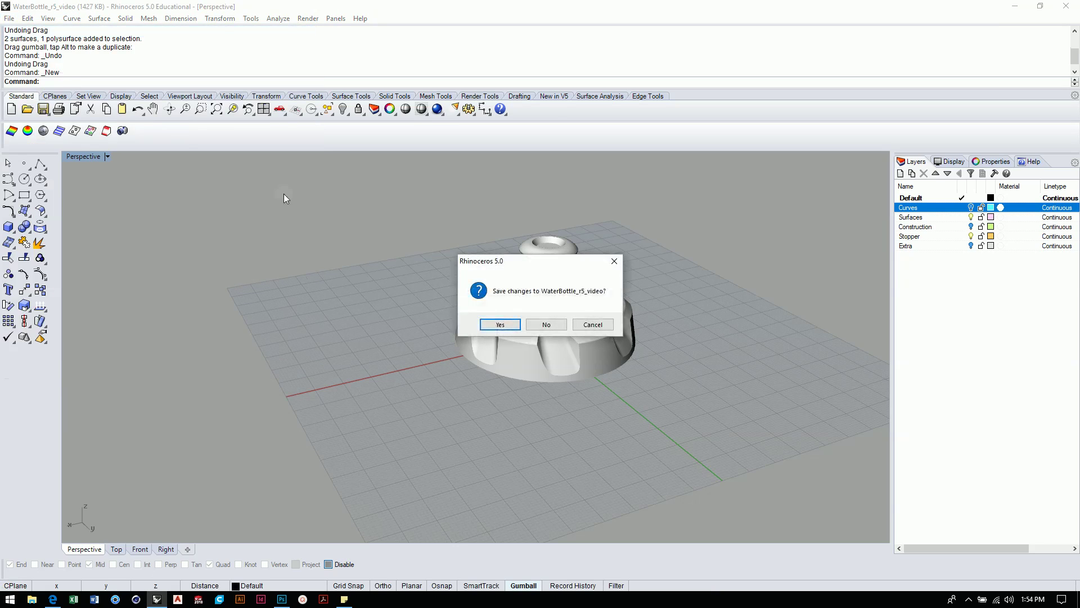
click(542, 328)
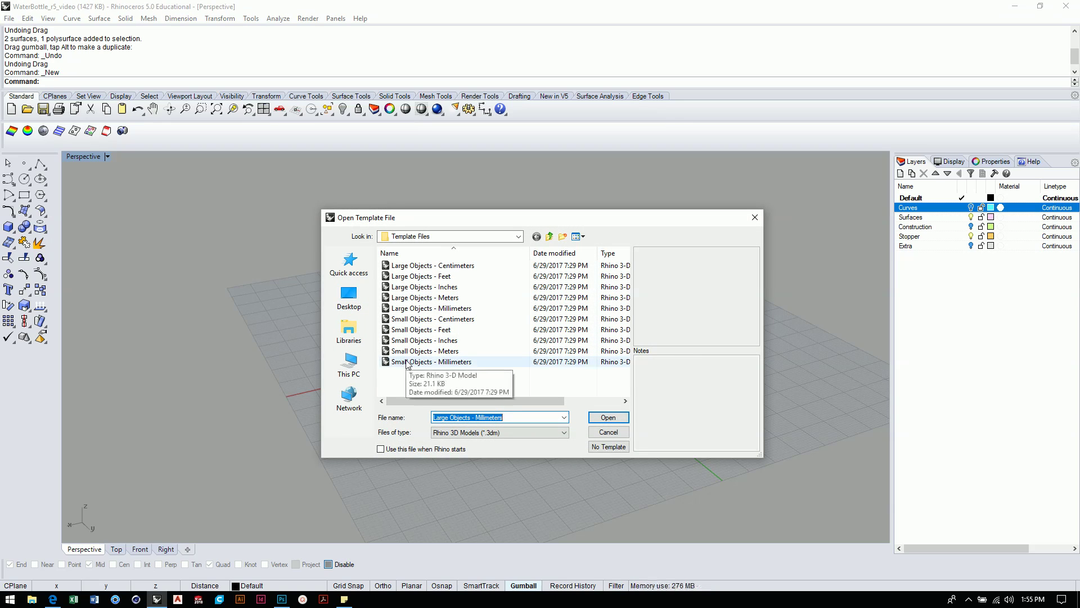
click(408, 361)
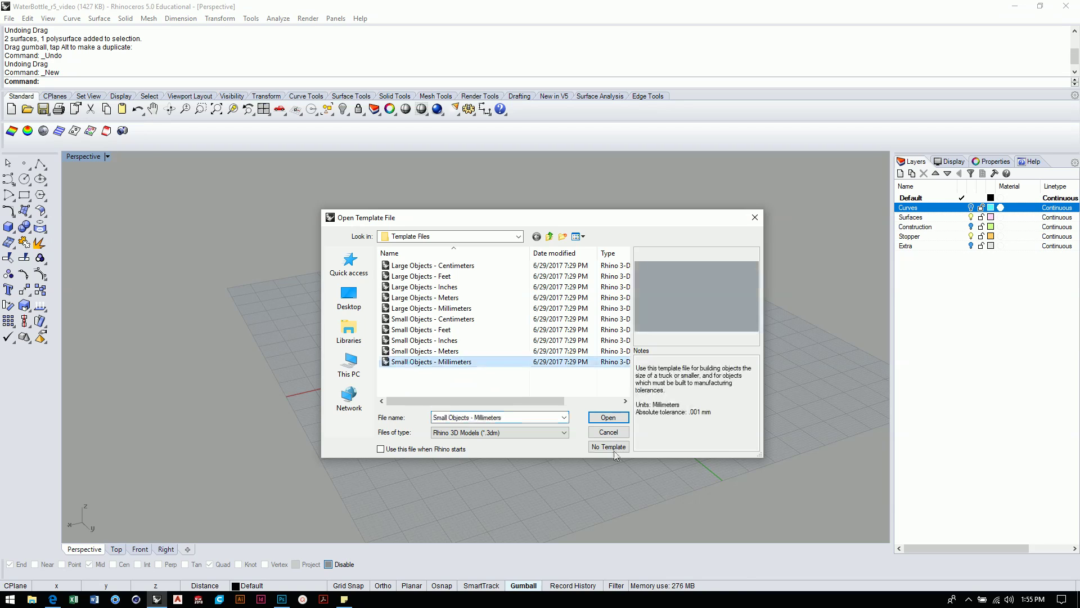
click(611, 418)
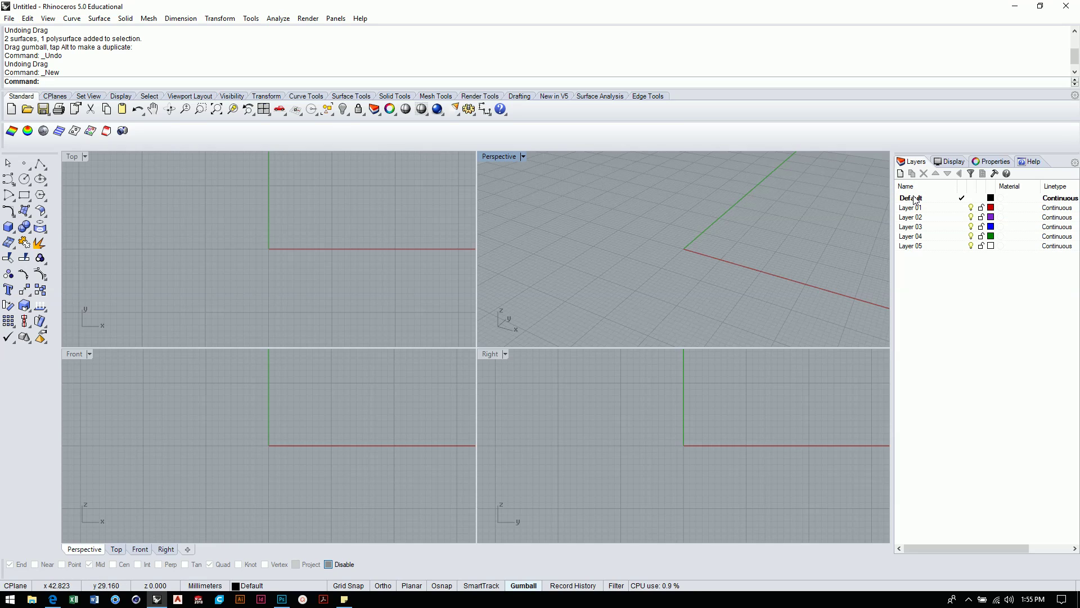
Rename Layer 01 as Curves and Layer 02 as Surfaces.
double_click(915, 208)
click(924, 209)
text(Curves)
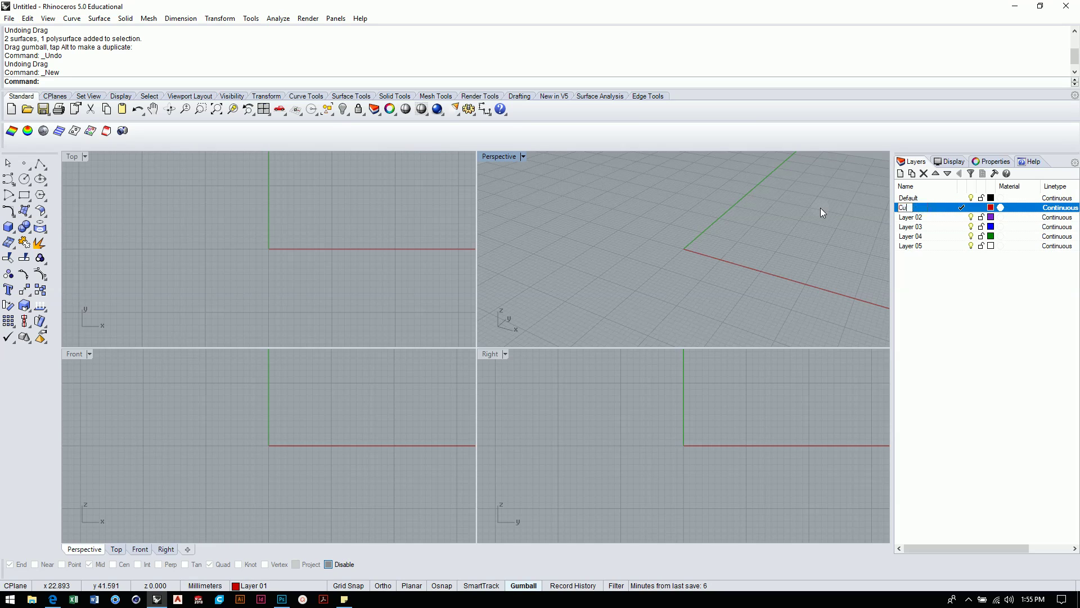
key(Return)
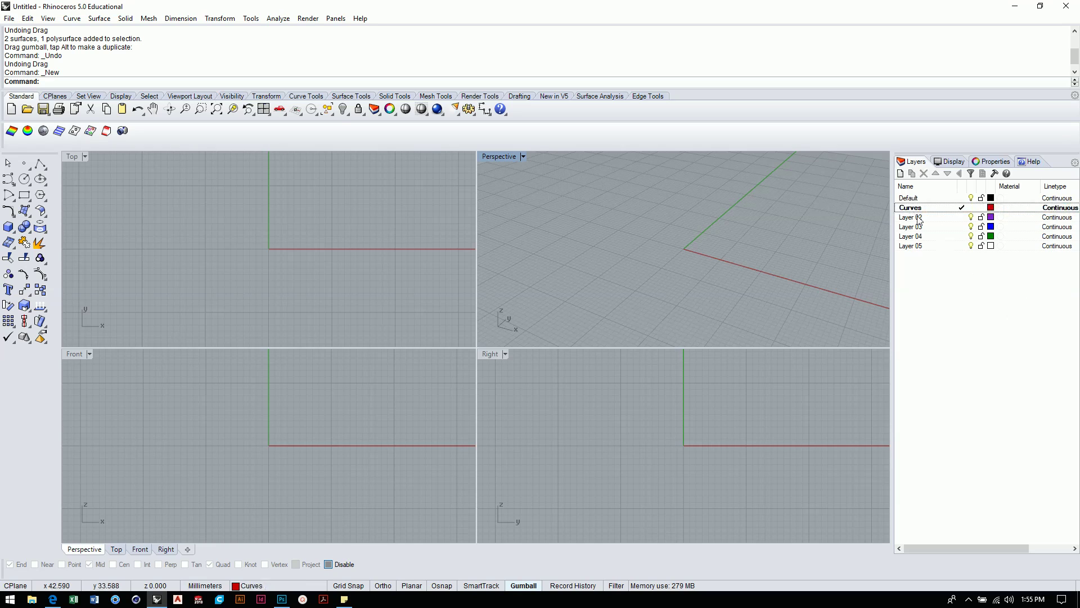
double_click(923, 218)
click(924, 219)
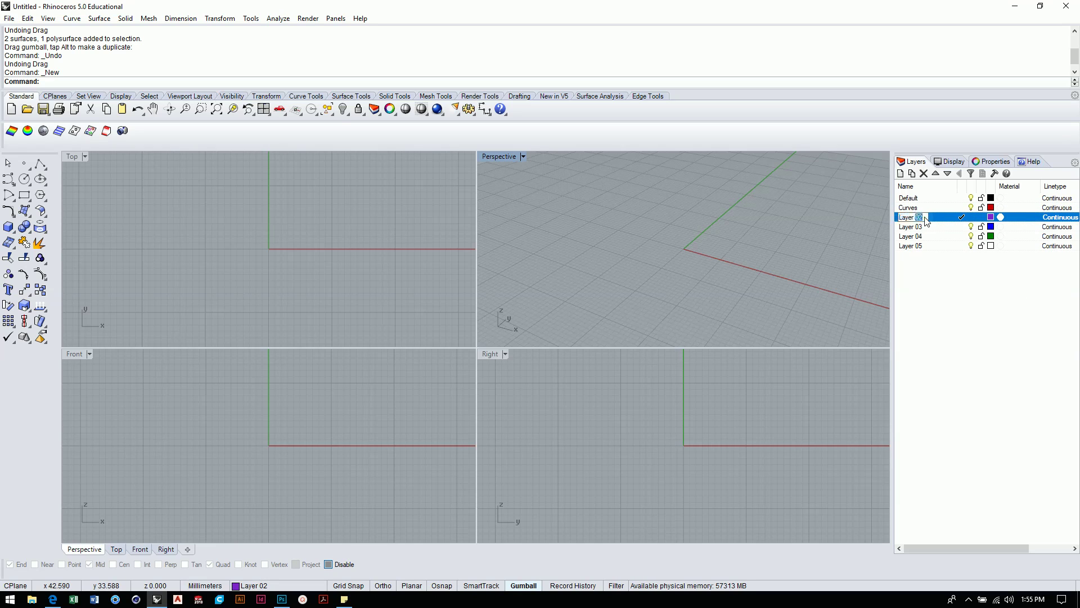
text(Surfaces)
key(Return)
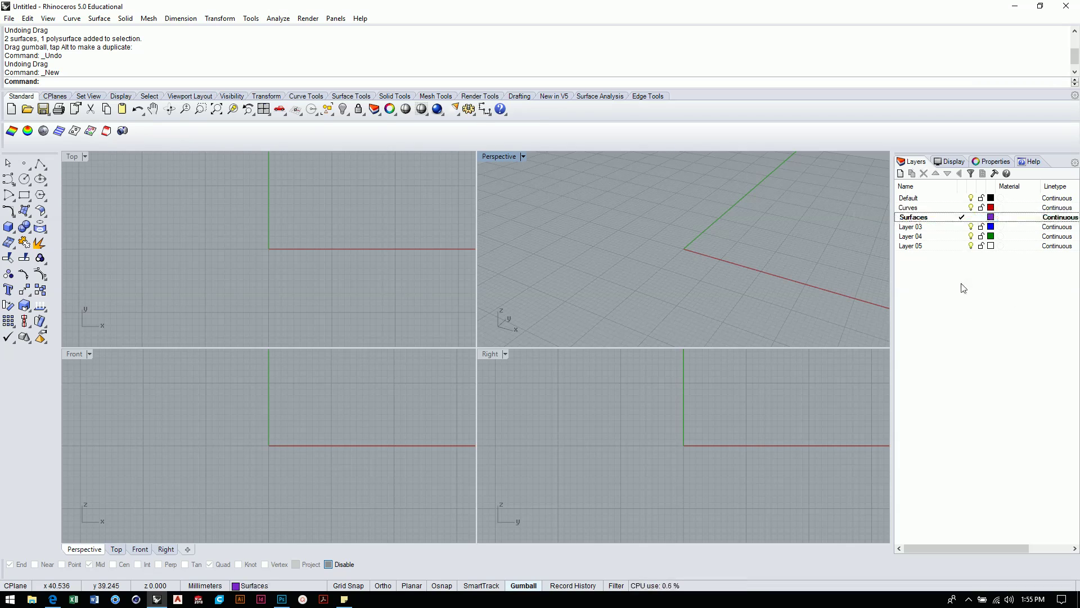
Rename Layer 03 as Const.
double_click(925, 228)
click(925, 228)
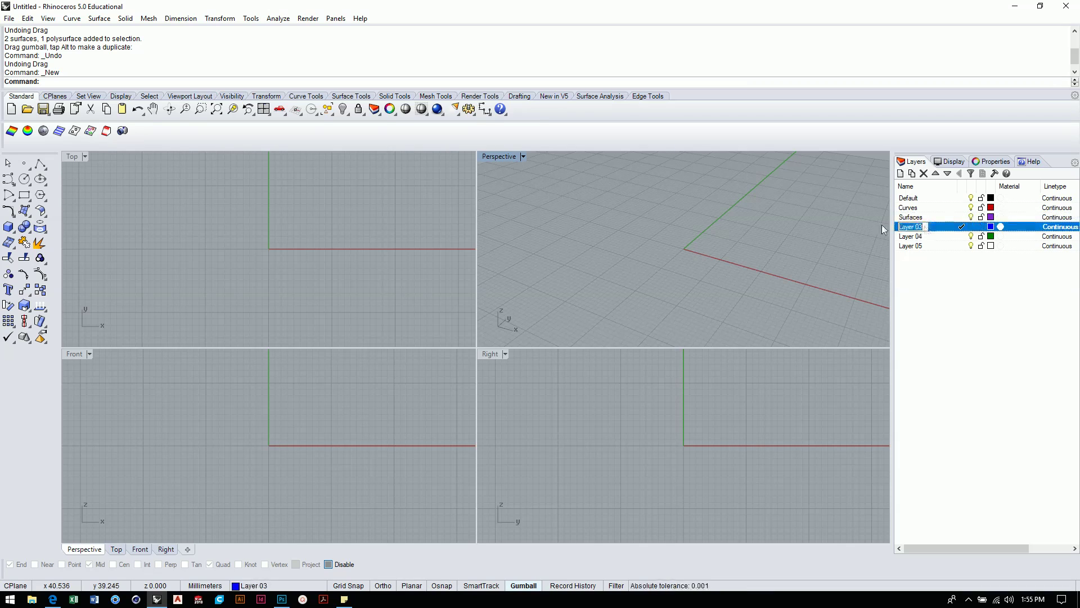
text(Conts)
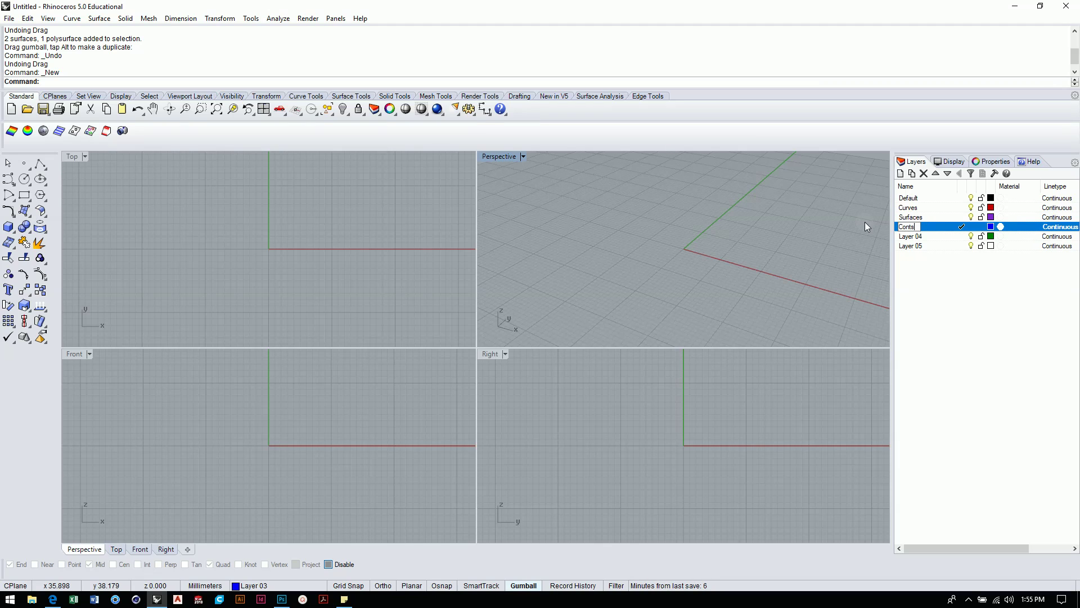
key(BackSpace)
key(BackSpace)
text(st.)
click(996, 337)
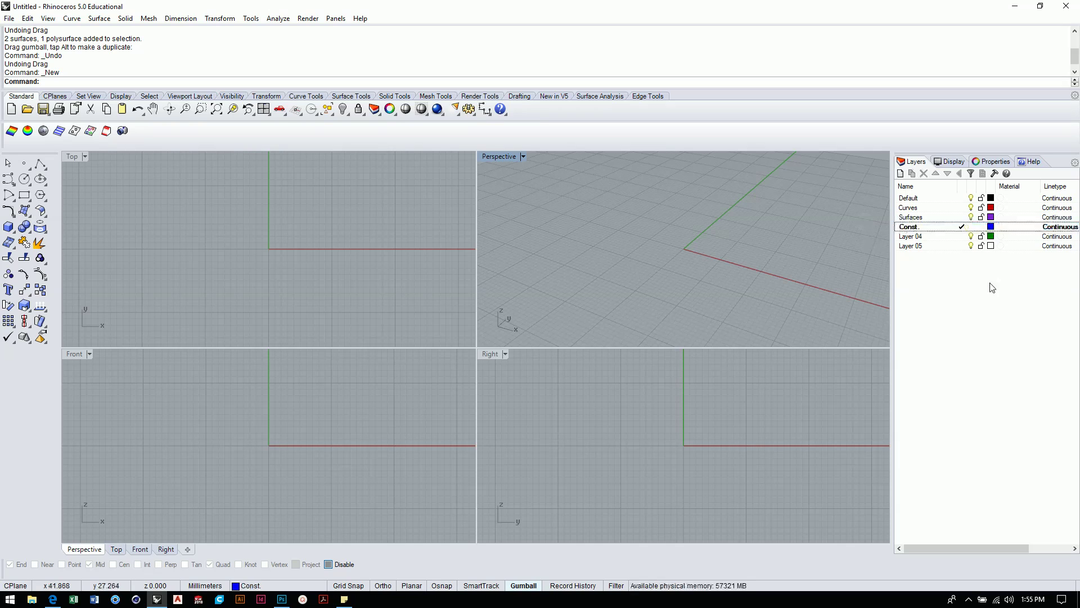
Delete Layer 04 and Layer 05, and make Default the current layer.
click(909, 236)
shift+click(910, 246)
right_click(912, 247)
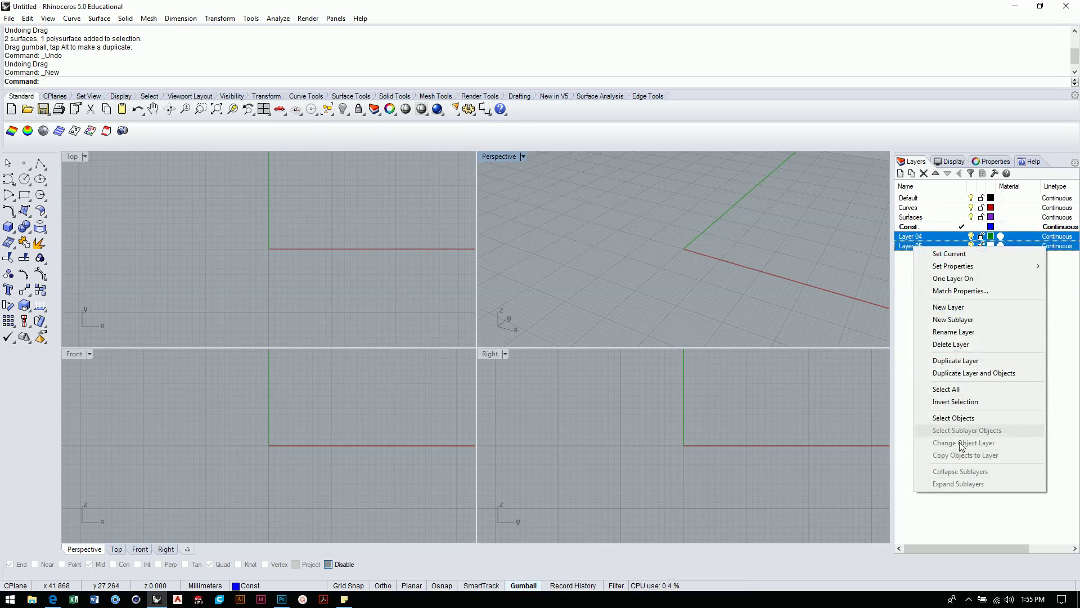
click(951, 345)
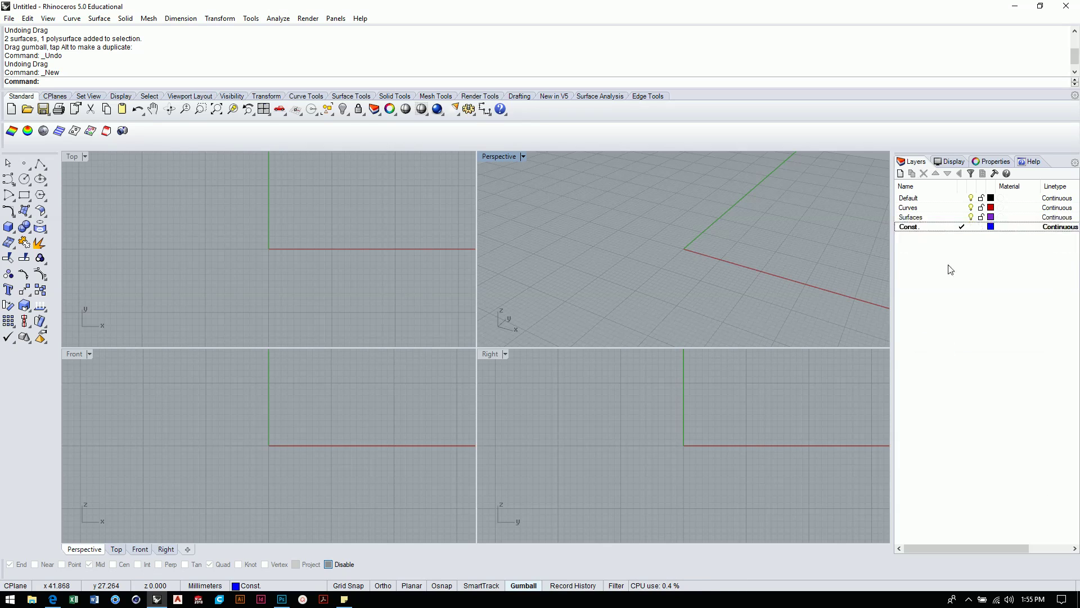
double_click(910, 200)
click(952, 305)
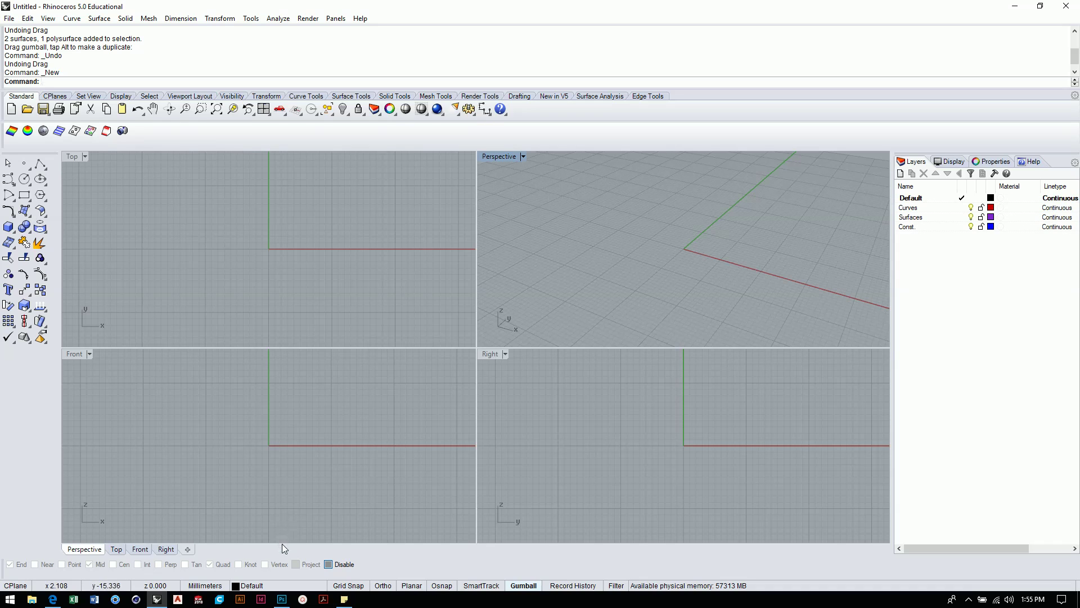
Examine the caliper and sketch photo in Photoshop and the first WaterBottle album photo in Microsoft Edge, then return to Rhino.
click(281, 600)
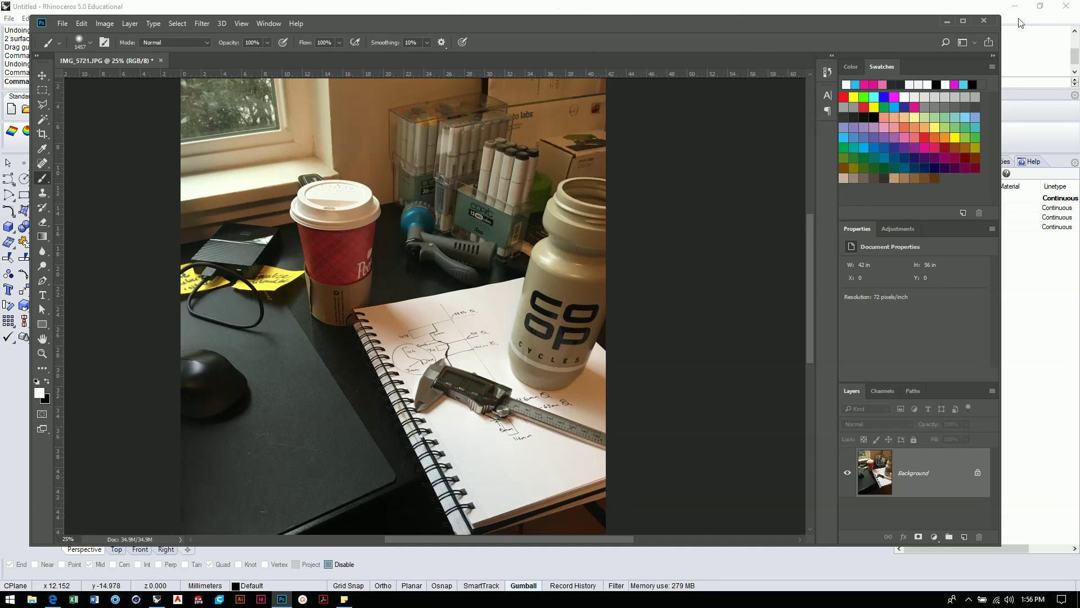
click(948, 21)
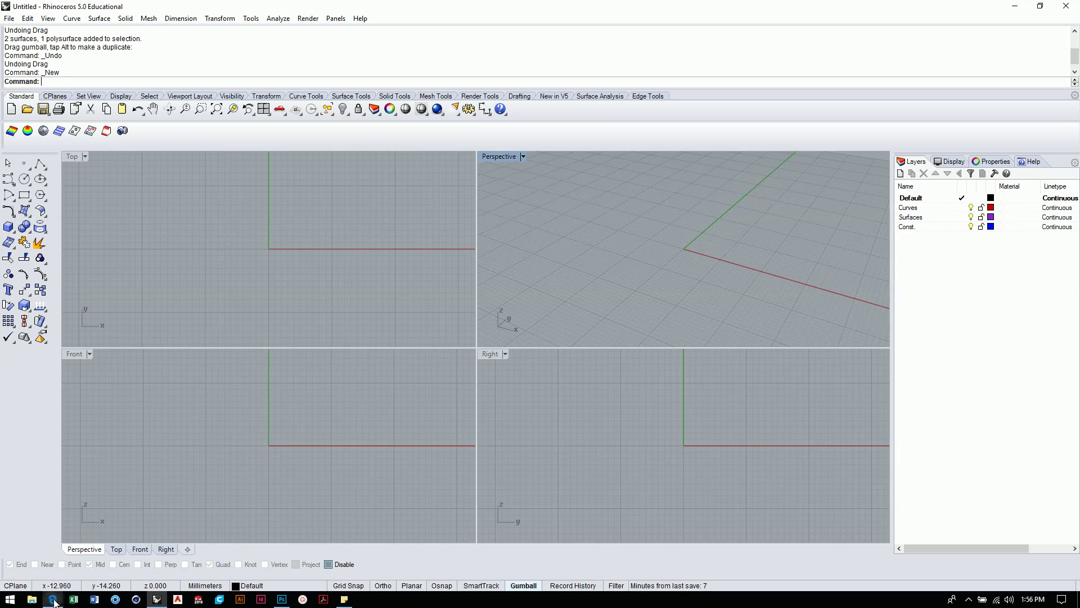
mouse_move(54, 602)
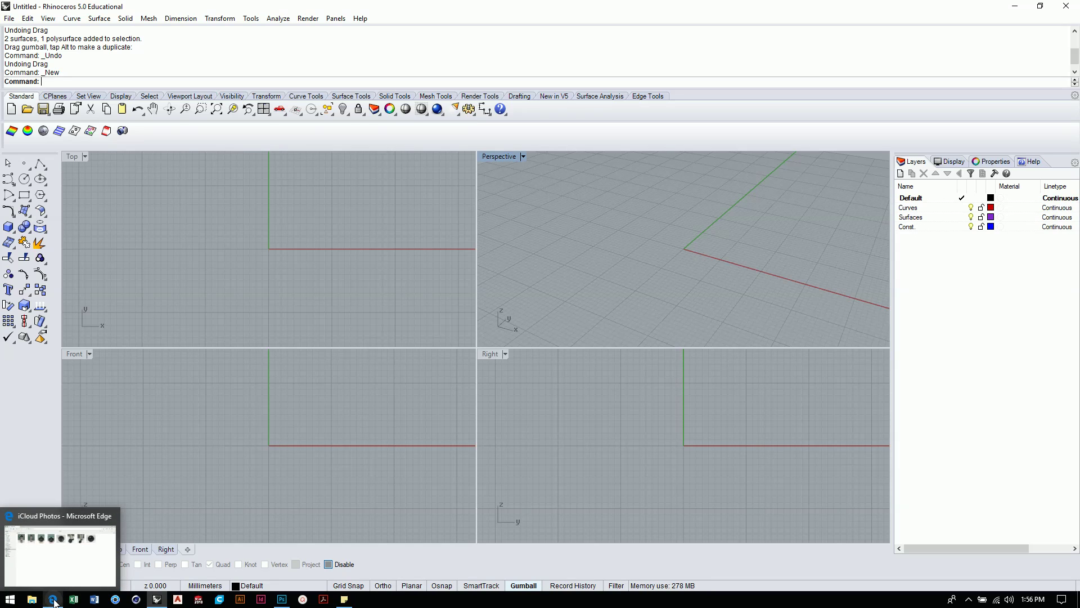
click(54, 601)
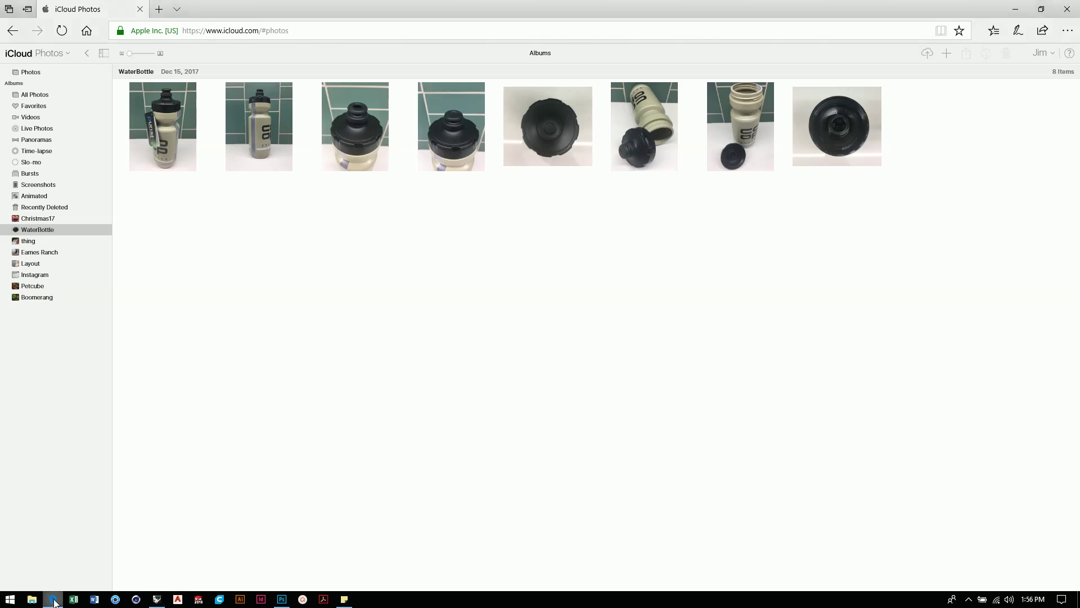
double_click(182, 142)
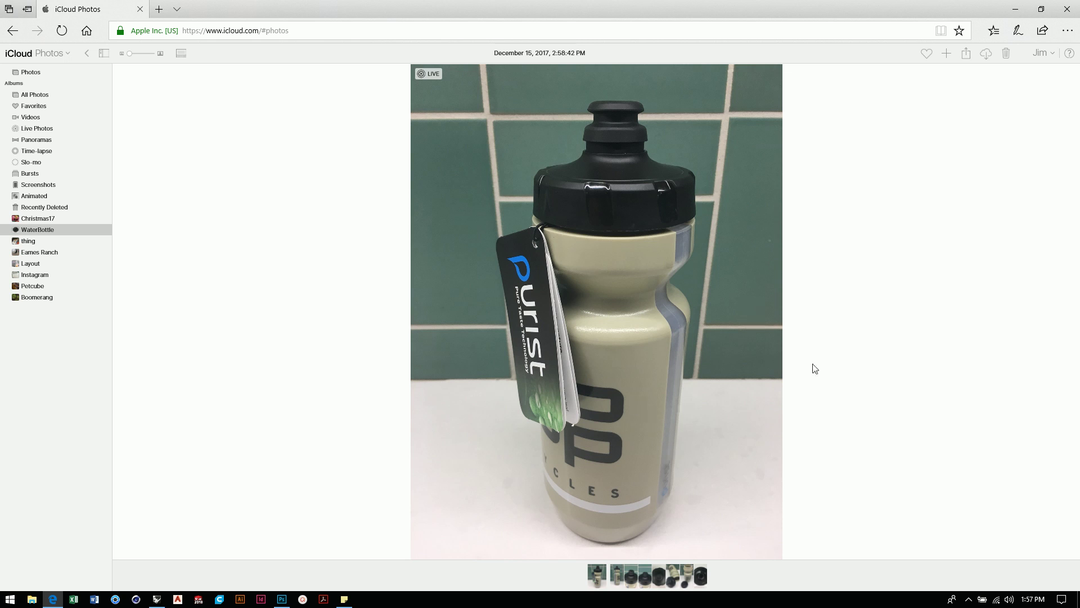
click(1015, 9)
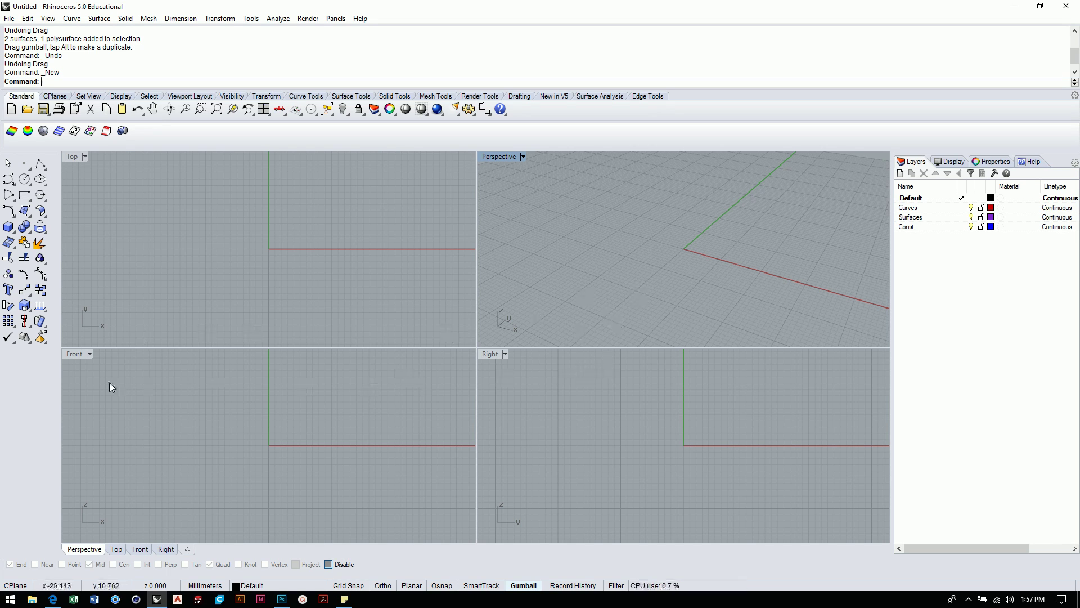
Maximize the Front viewport with the grid area above the origin in view.
double_click(74, 354)
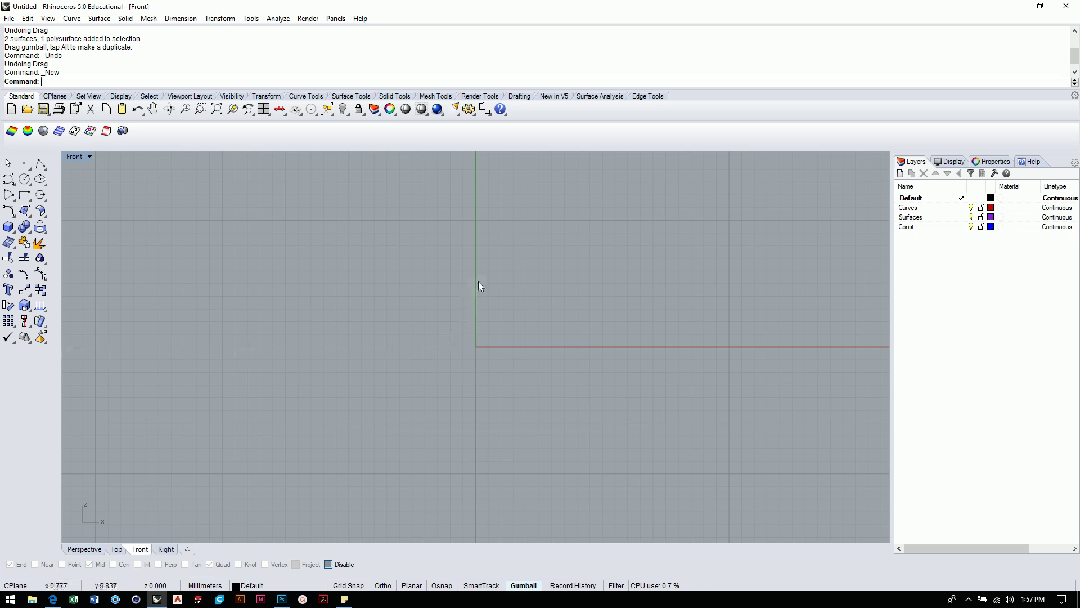
scroll(565, 246, down, 5)
right_drag(548, 289, 509, 444)
scroll(496, 474, down, 2)
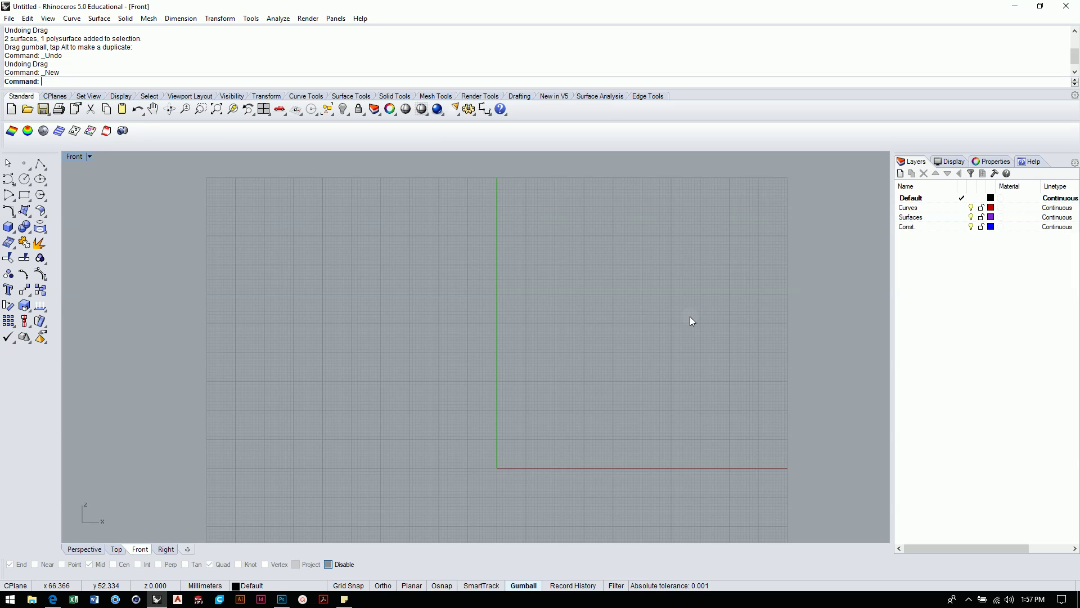
Turn on Grid Snap and start a profile polyline on the vertical axis at x 0, y 90 mm.
click(41, 166)
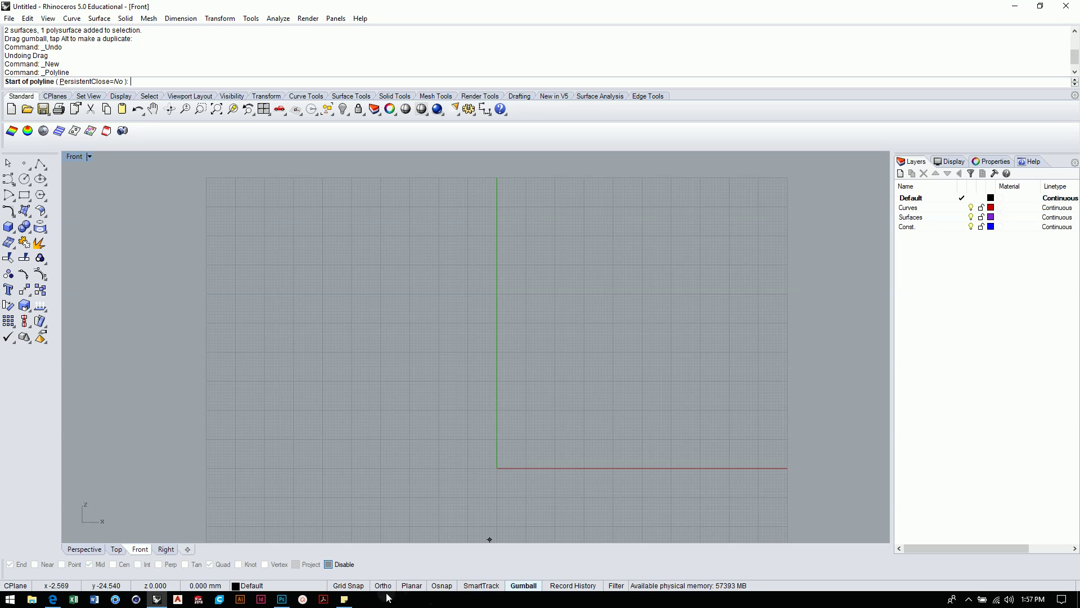
click(352, 585)
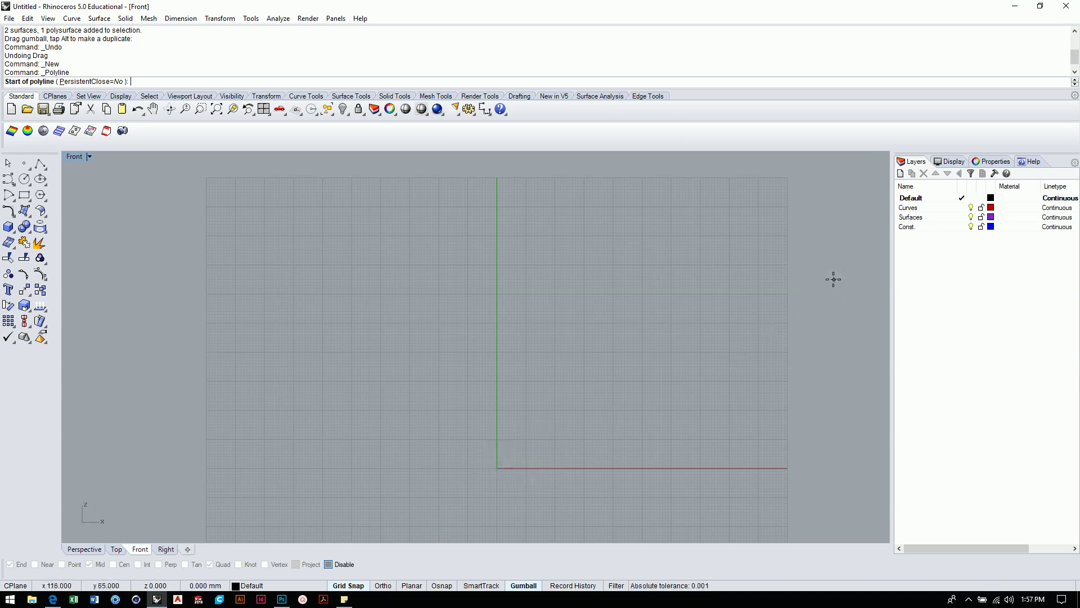
scroll(499, 318, down, 2)
scroll(523, 350, up, 1)
right_drag(524, 350, 550, 392)
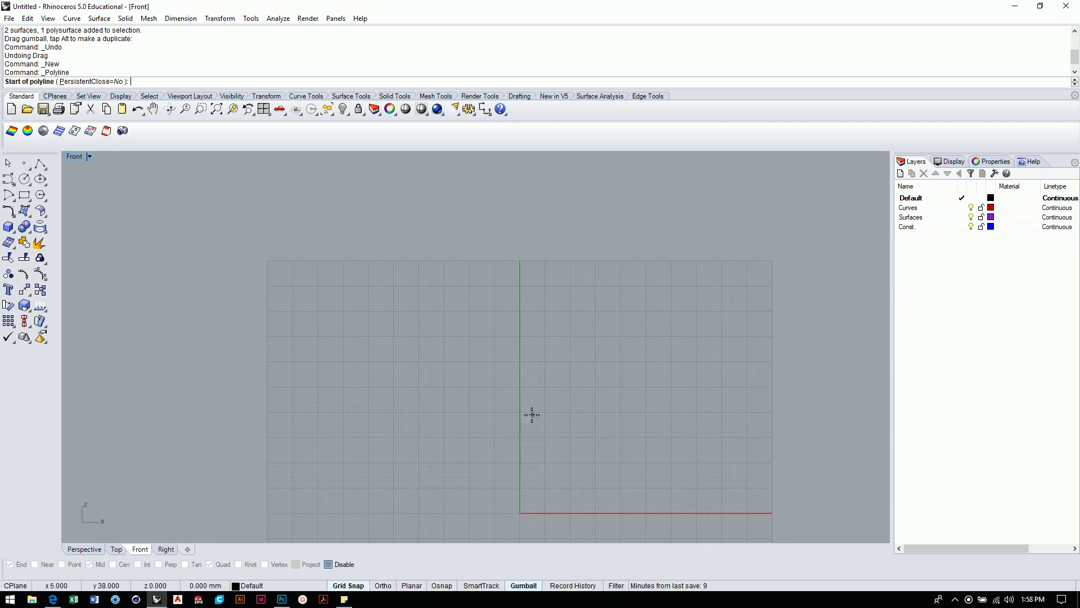
scroll(522, 287, up, 3)
right_drag(520, 286, 634, 355)
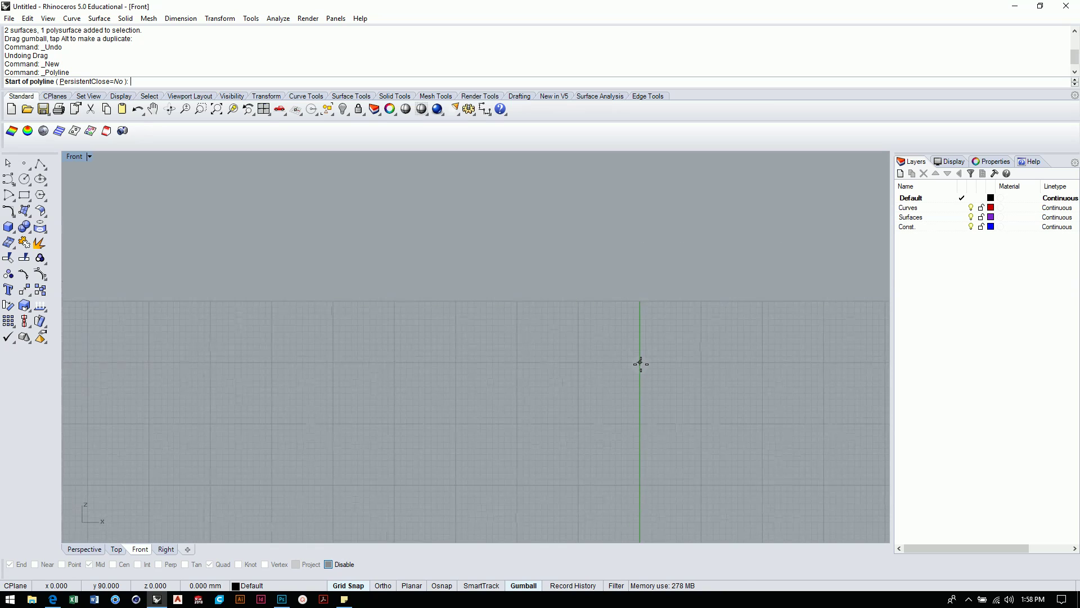
click(640, 363)
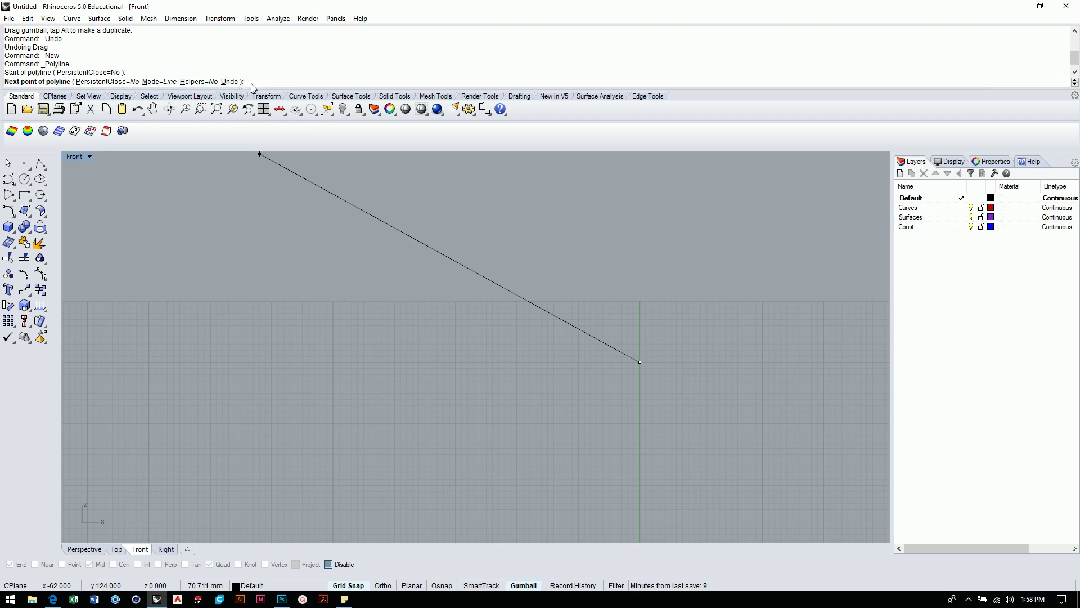
Place the first polyline segment horizontally to the left of the axis with a length of 58.85/2 mm.
key(Down)
key(Down)
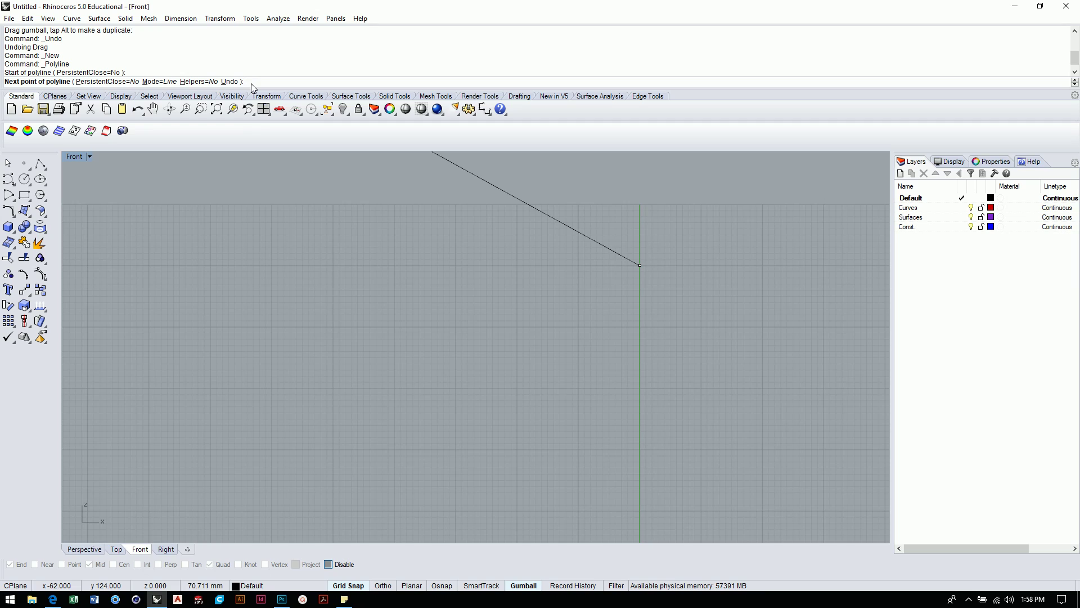
text(58.85/2)
key(Return)
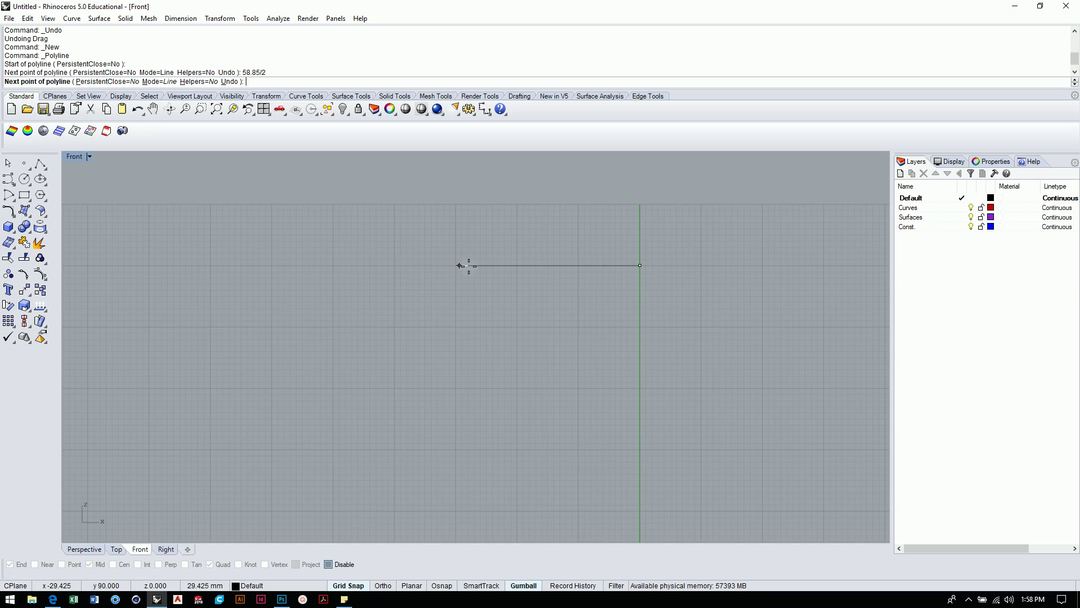
click(399, 266)
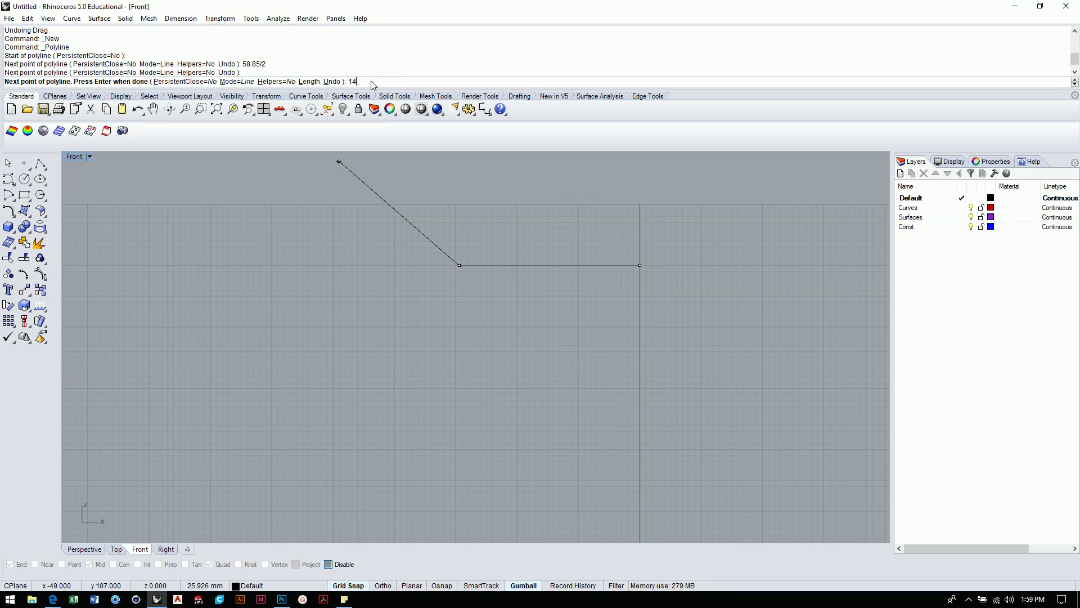
Add a 14.78 mm polyline segment going straight down, using Ortho to keep it vertical.
text(8)
key(Return)
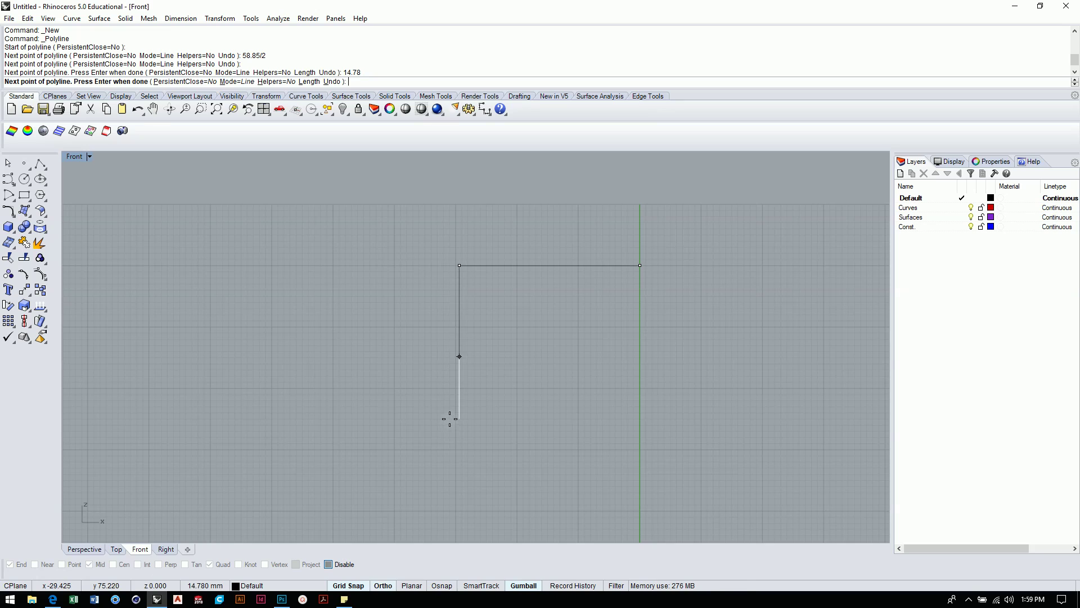
key(F8)
click(457, 372)
key(F8)
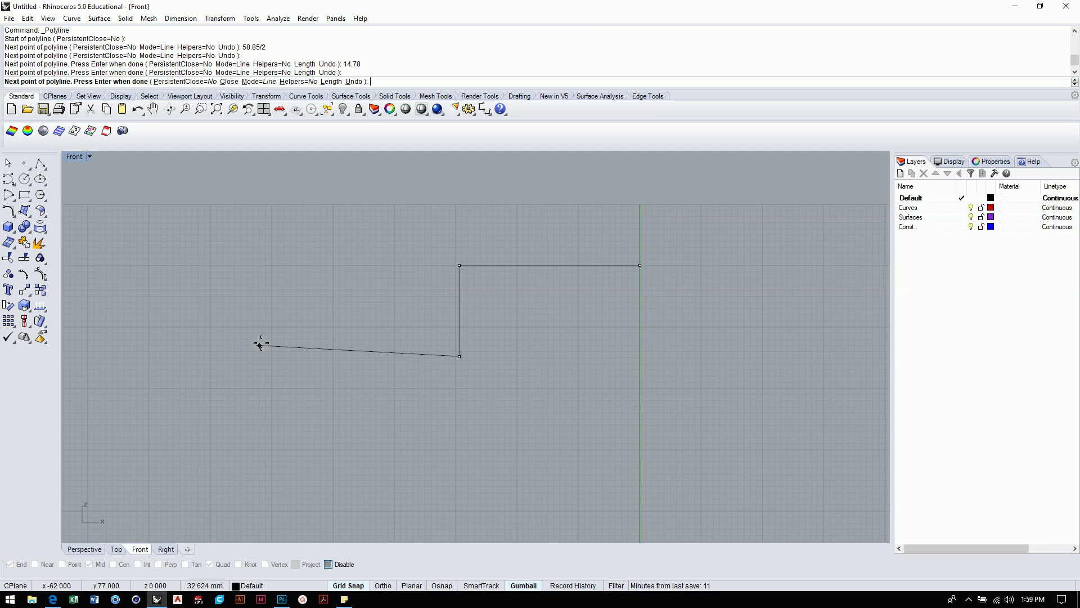
Add a 5 mm polyline segment going horizontally outward, away from the vertical axis.
text(5)
key(Return)
key(shift)
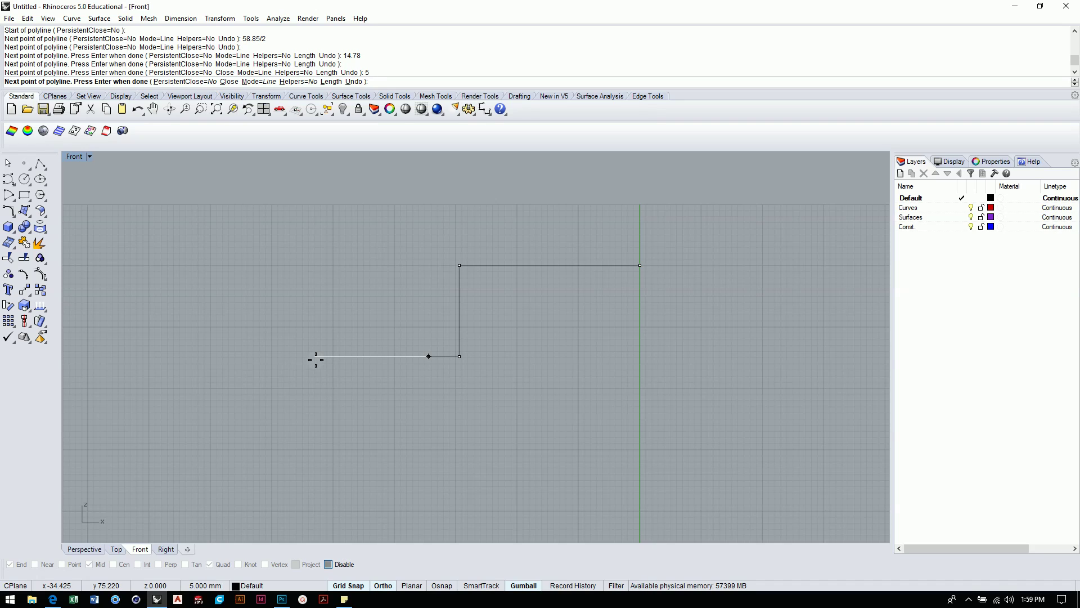
click(316, 360)
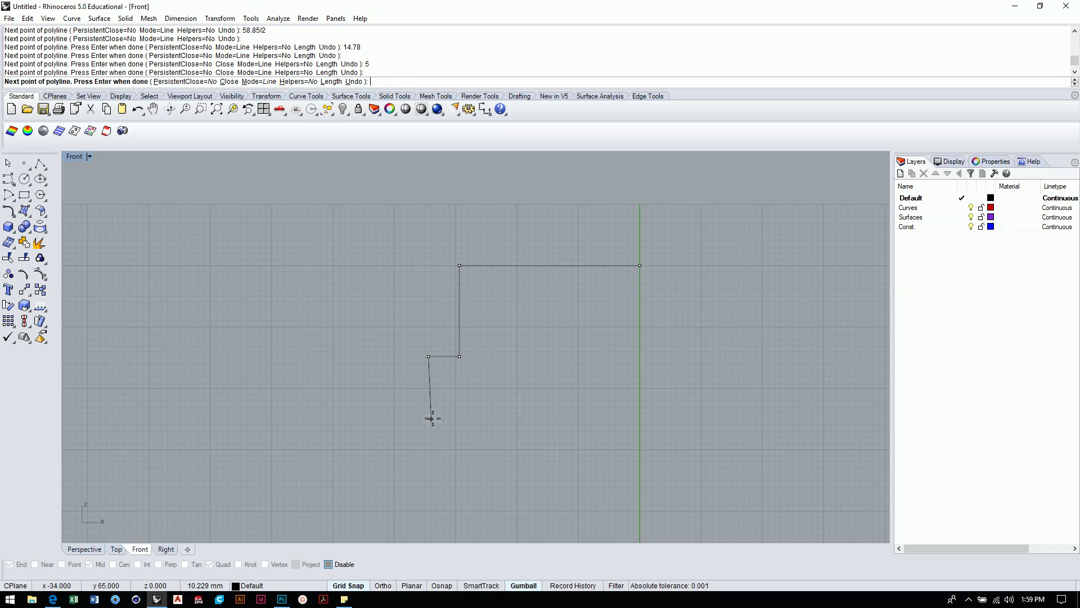
Add a 14.5 mm polyline segment going straight down and finish the profile polyline.
scroll(417, 430, down, 5)
scroll(507, 388, up, 8)
scroll(517, 372, up, 3)
scroll(515, 374, down, 2)
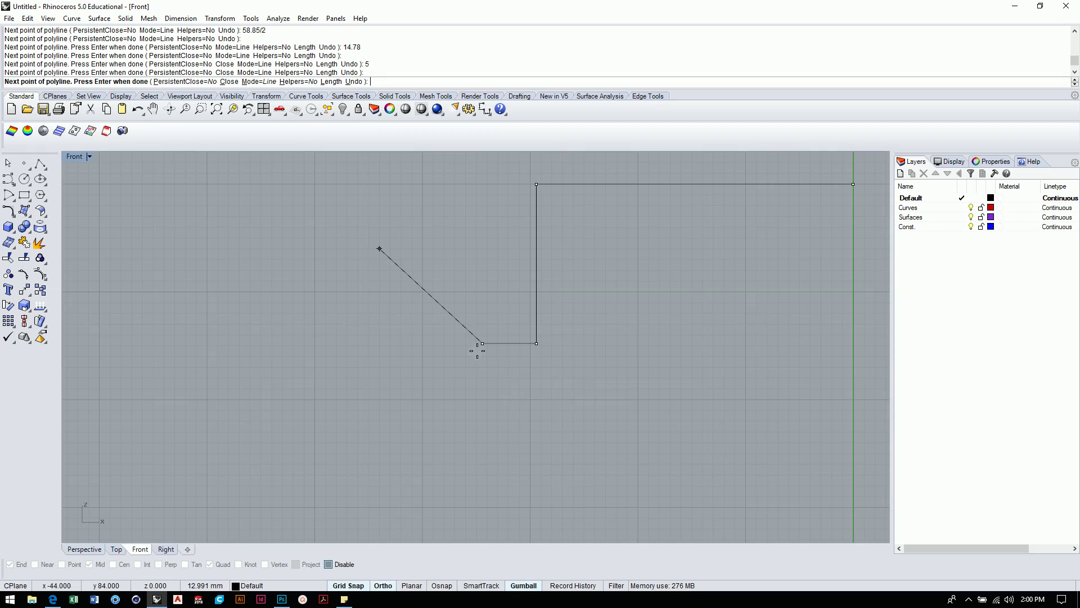
text(14.5)
key(Return)
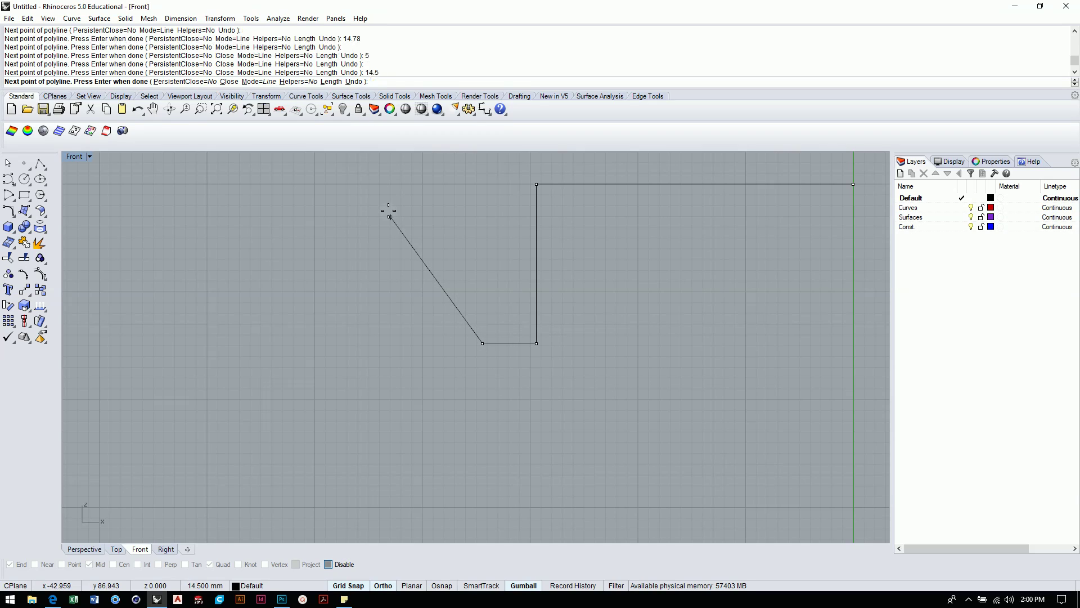
click(504, 522)
scroll(524, 503, up, 14)
scroll(526, 450, down, 7)
shift+right_drag(445, 426, 461, 354)
scroll(451, 408, down, 6)
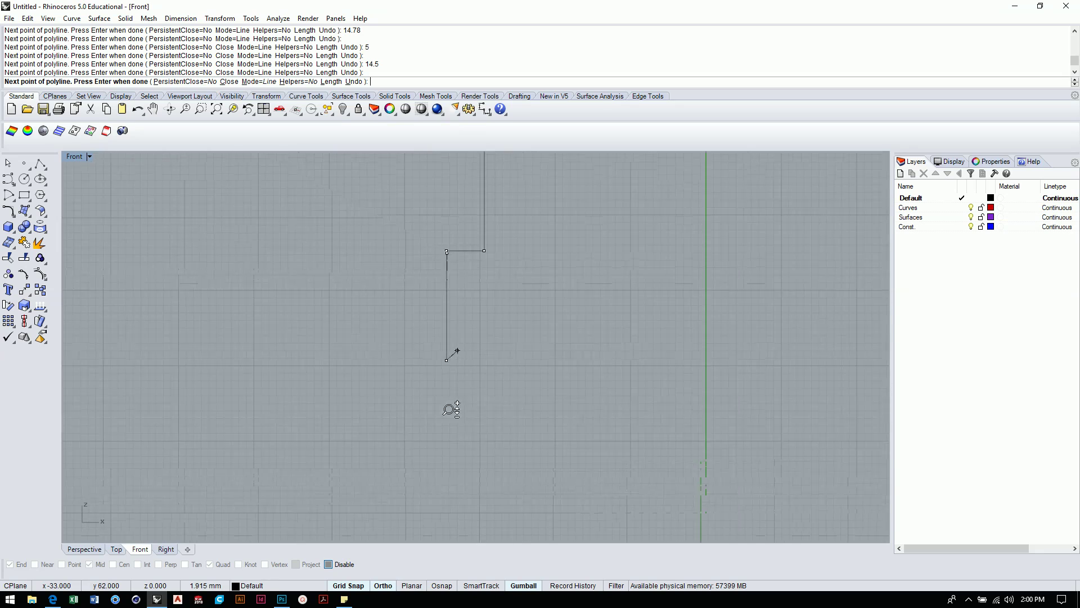
shift+right_drag(444, 405, 461, 452)
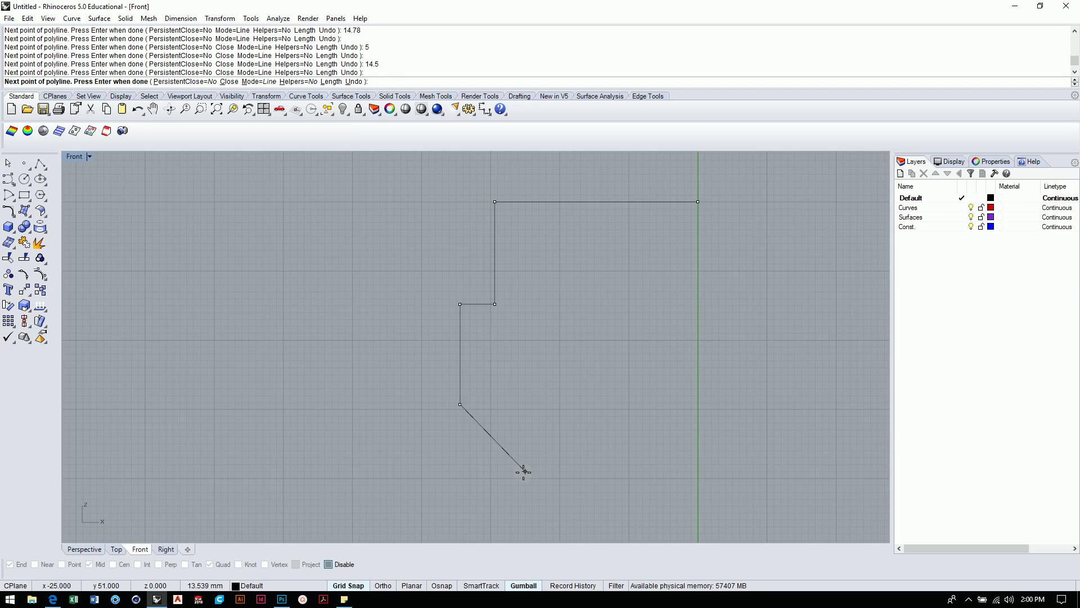
key(Return)
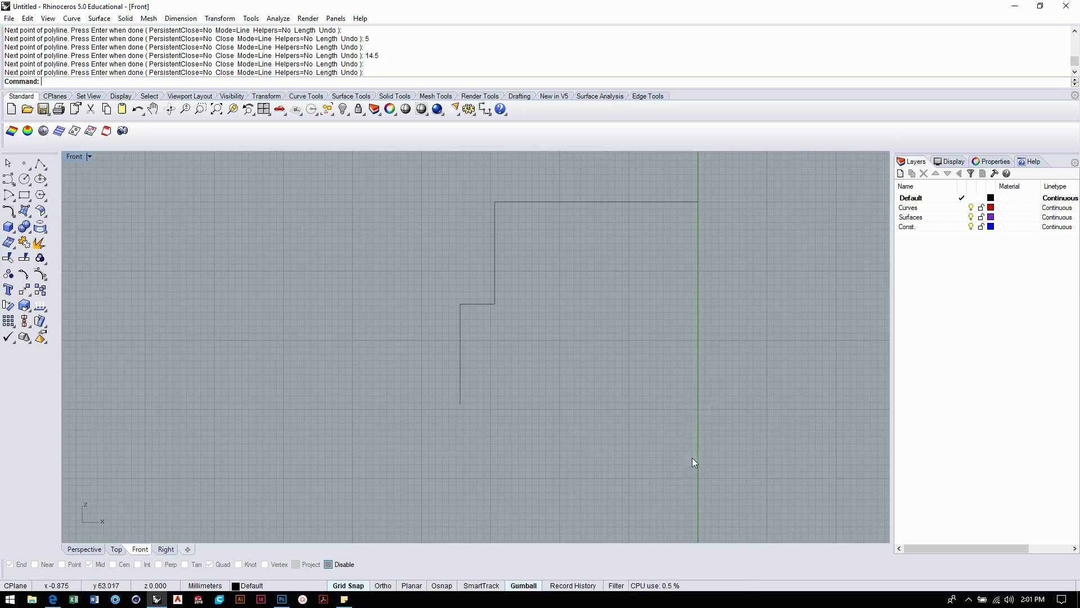
Draw a separate vertical 7.4 mm line below the profile, between its lower end and the vertical axis.
click(39, 164)
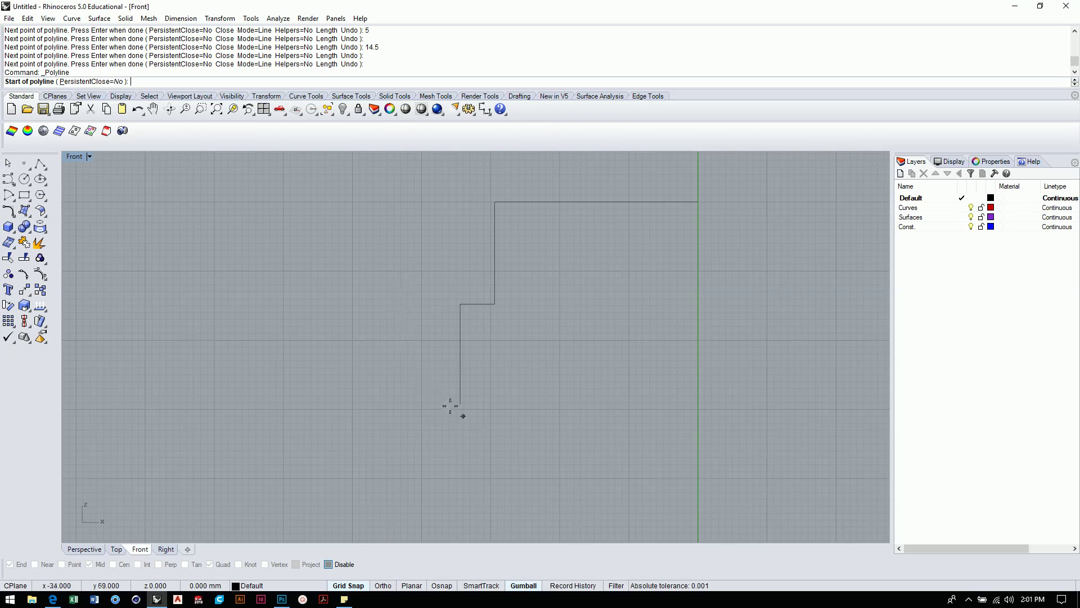
click(561, 430)
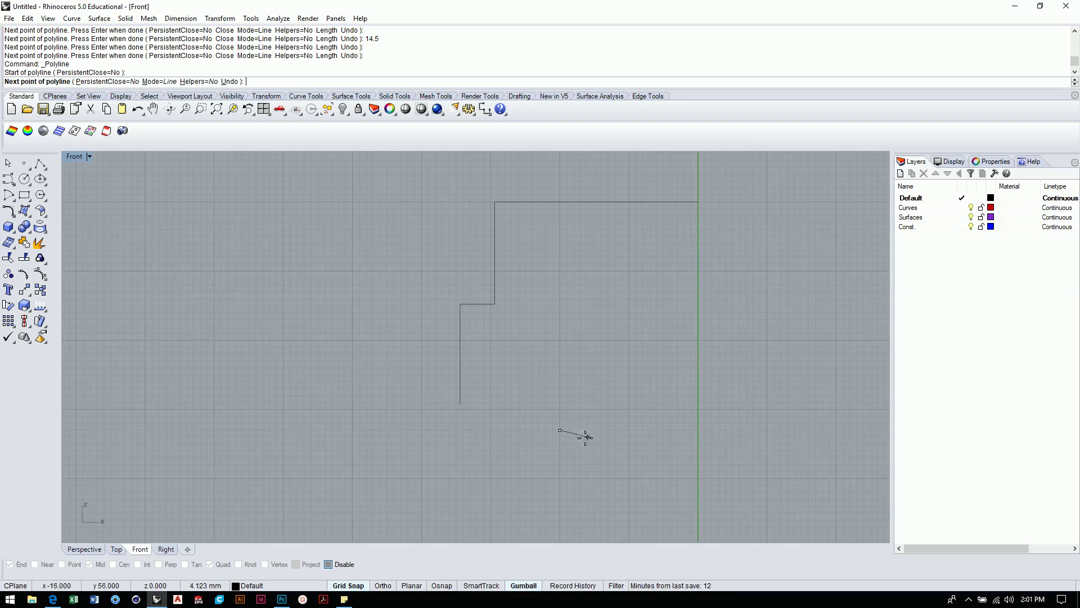
text(7.4)
key(Return)
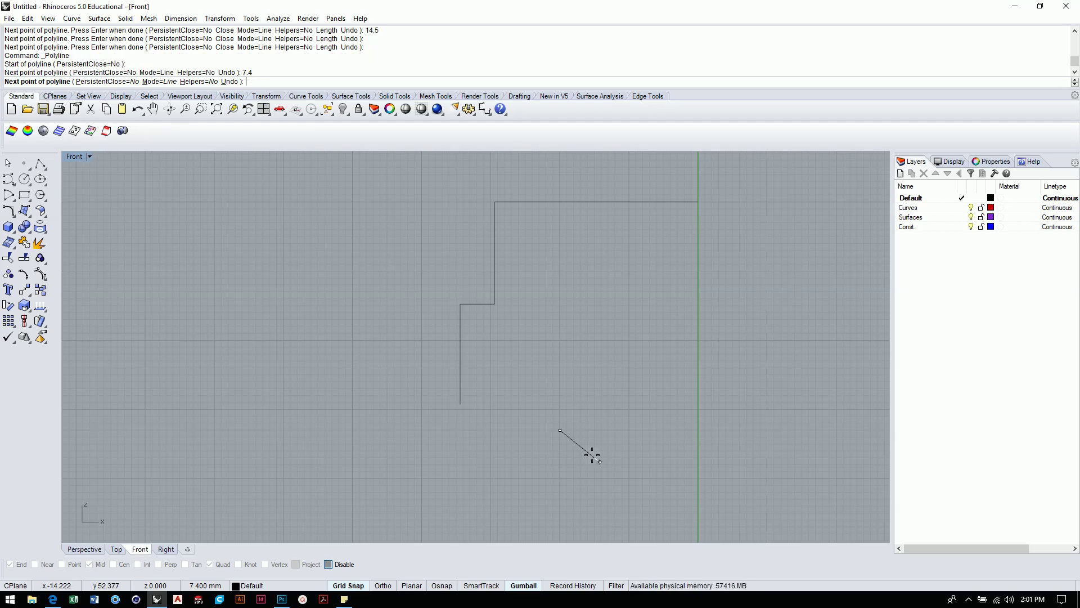
key(F8)
click(561, 511)
key(F8)
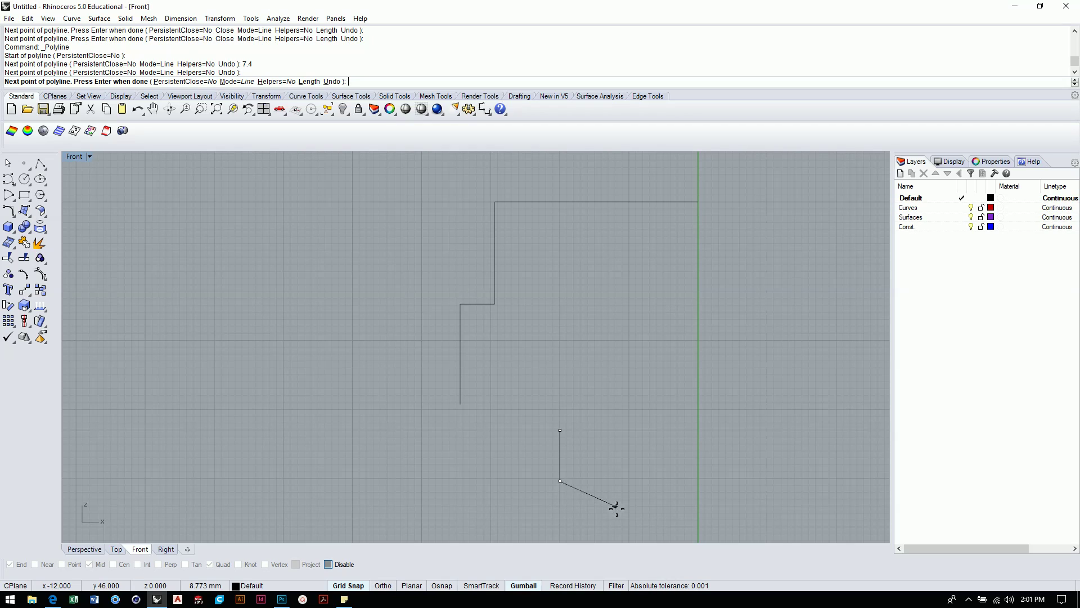
key(Return)
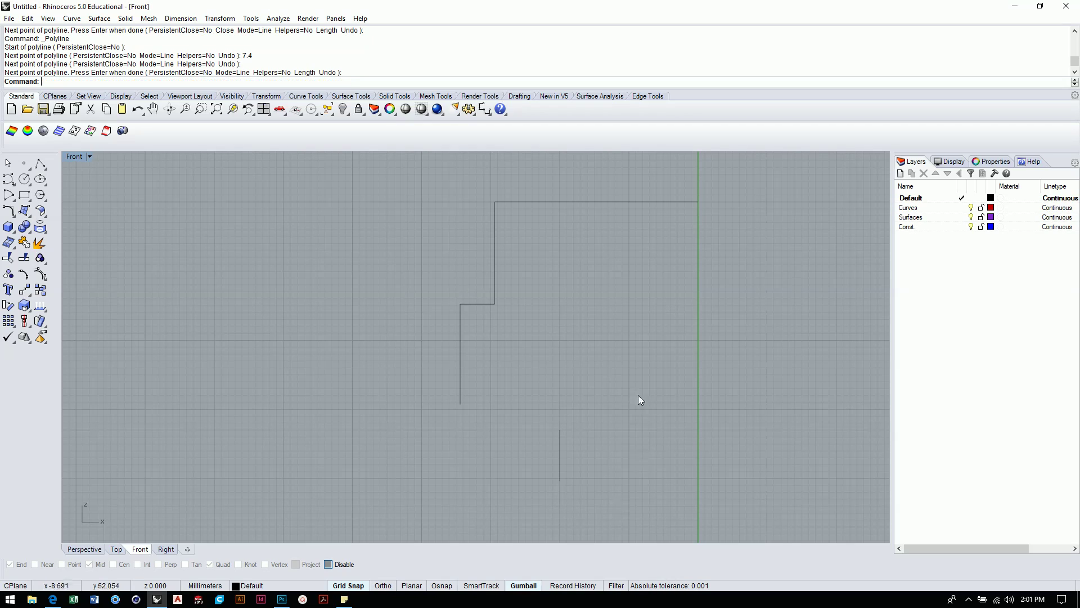
Move the 7.4 mm line onto the vertical axis and shift it horizontally by -52/2 mm.
click(560, 447)
drag(561, 458, 698, 457)
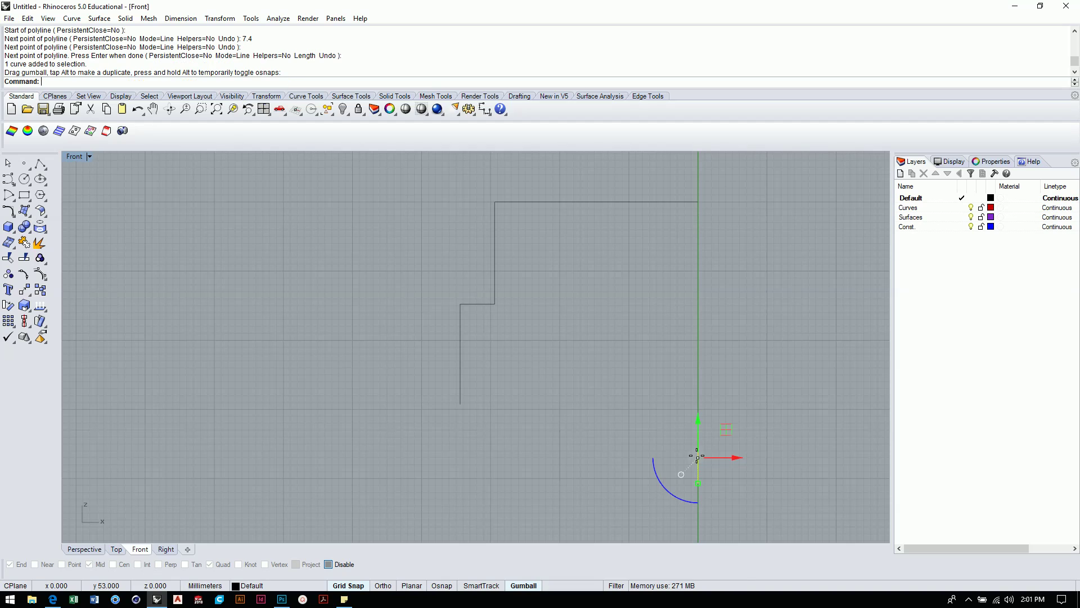
click(784, 471)
click(699, 441)
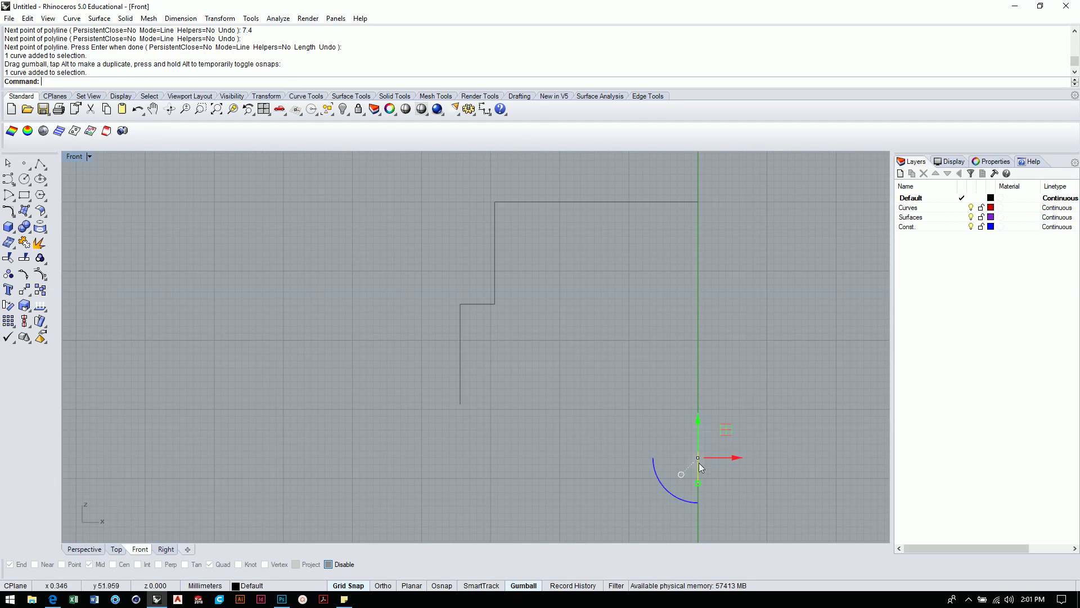
click(735, 458)
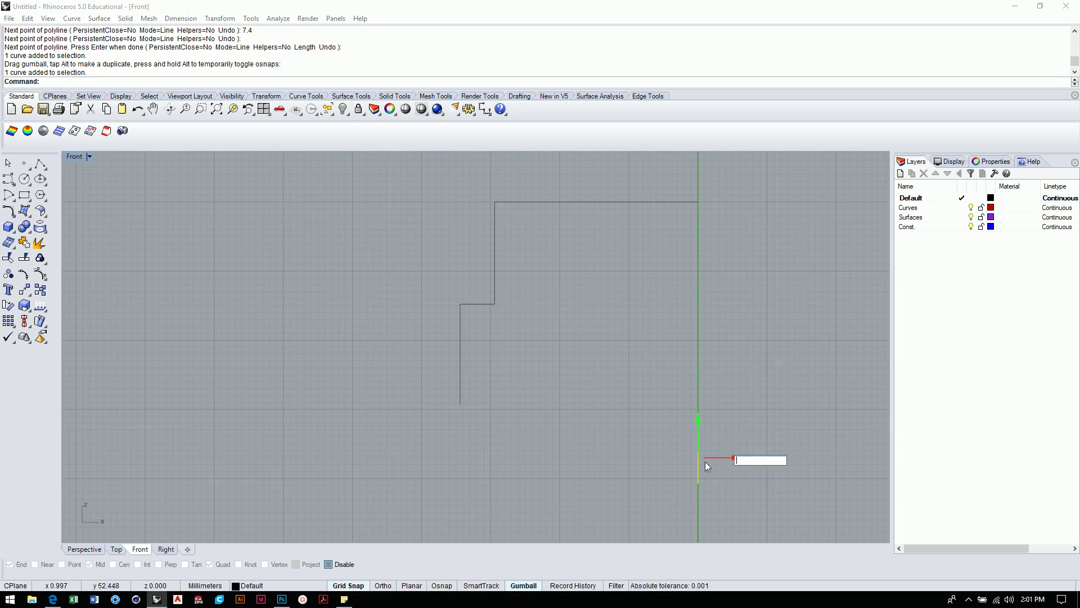
text(-52/2)
key(Return)
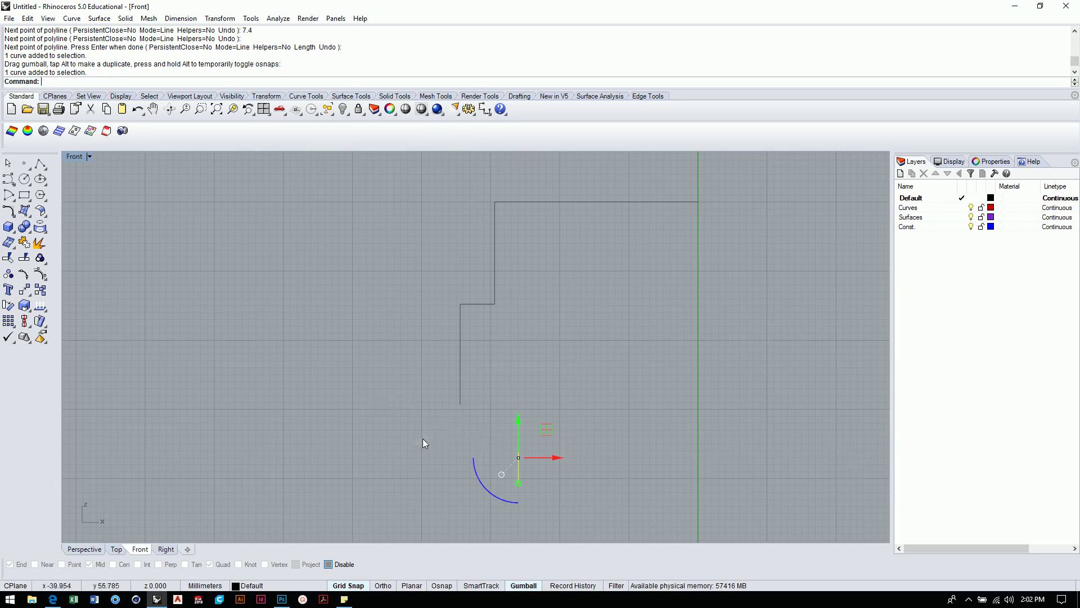
Slide the 7.4 mm line vertically to a position well below the profile's lower end, keeping its distance from the axis.
key(Delete)
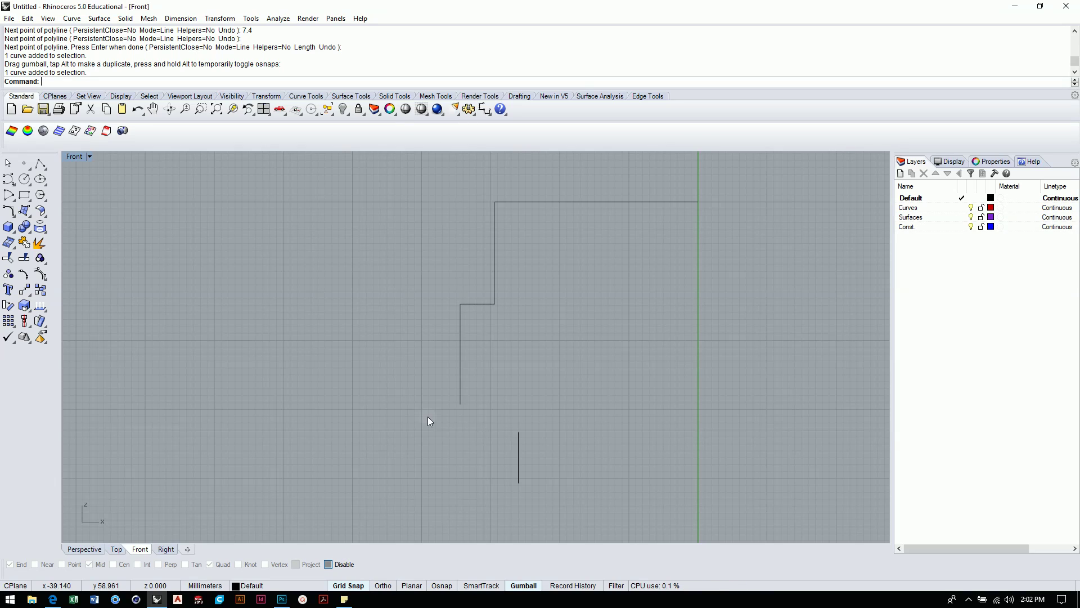
click(518, 451)
drag(519, 457, 518, 423)
click(603, 401)
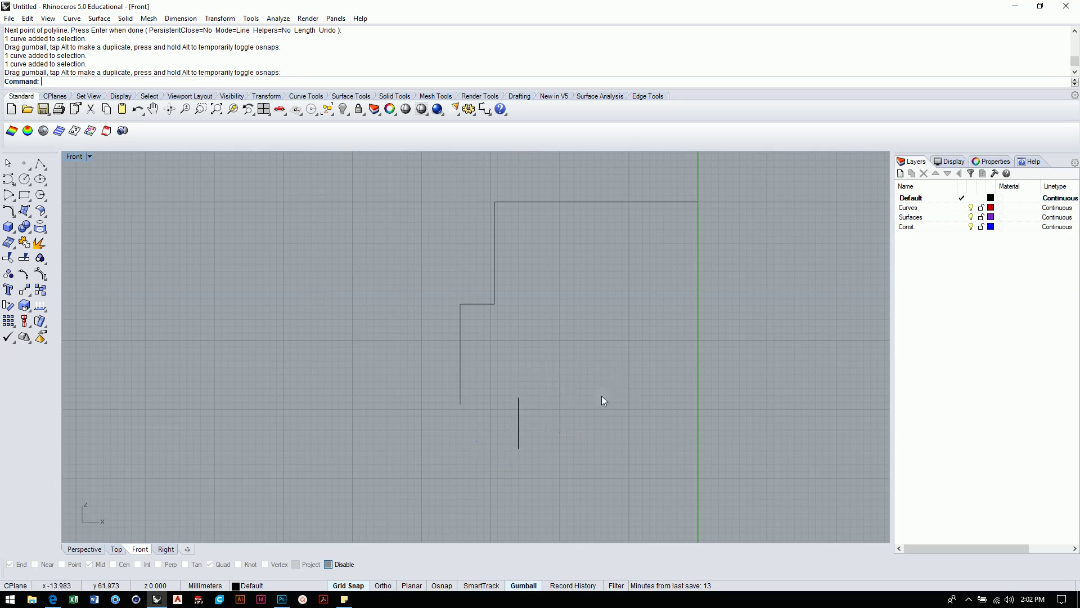
click(517, 423)
drag(518, 392, 519, 406)
click(573, 399)
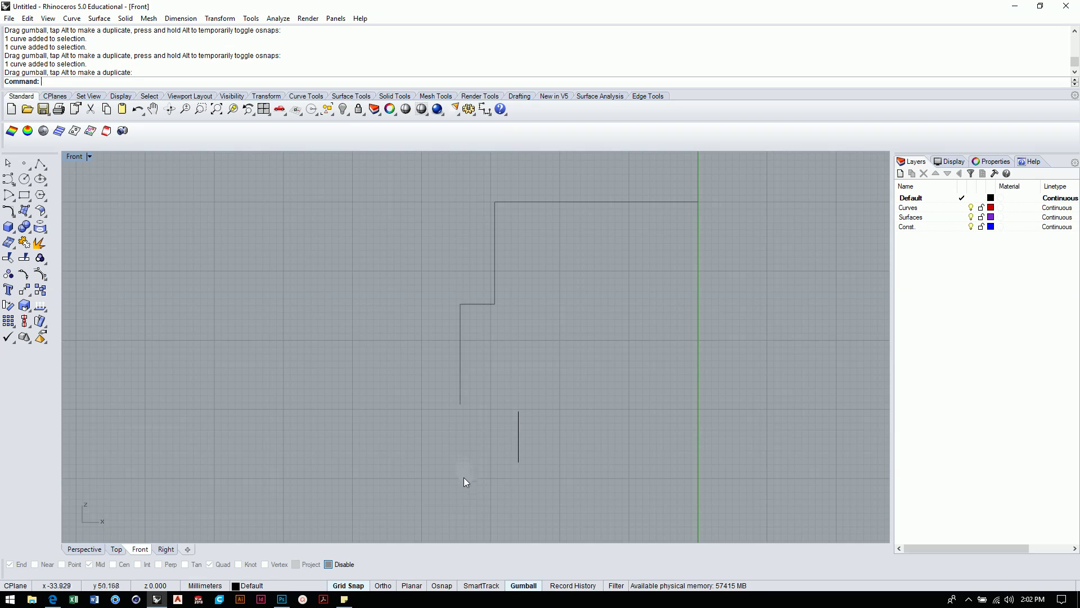
click(519, 440)
drag(519, 395, 518, 474)
click(559, 440)
click(518, 492)
drag(518, 477, 519, 465)
click(597, 431)
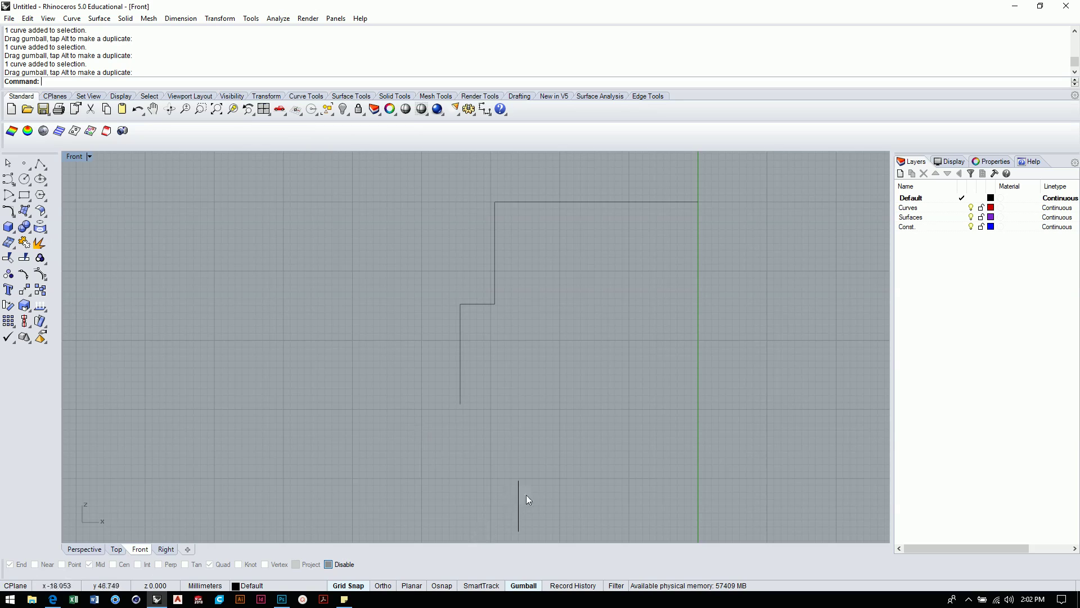
With Grid Snap off and Osnap on, draw a slanted line from the profile's lower end to the upper end of the 7.4 mm line.
click(40, 164)
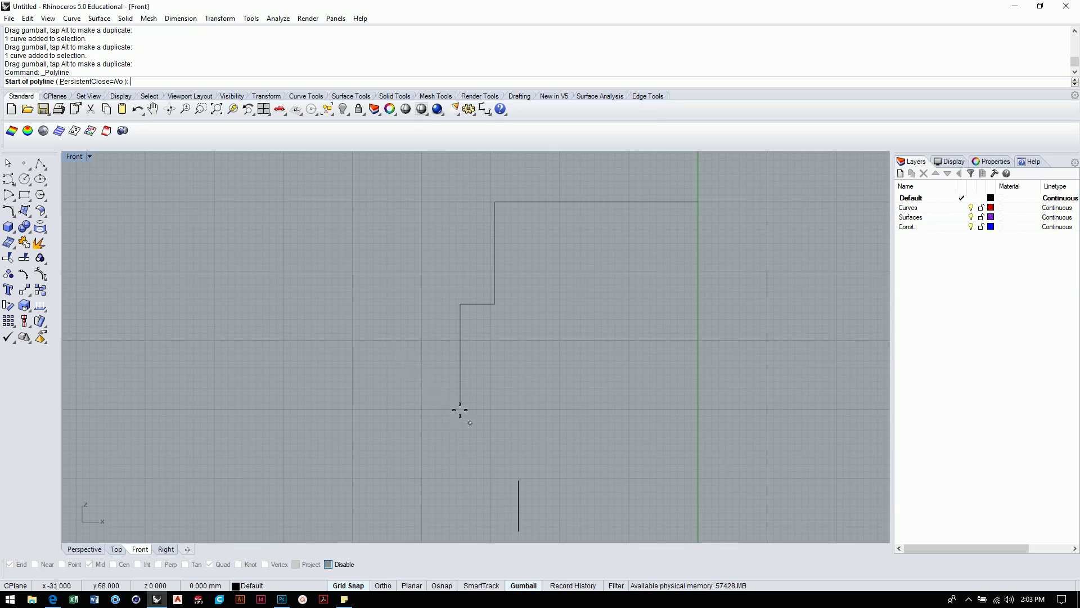
click(356, 587)
click(442, 585)
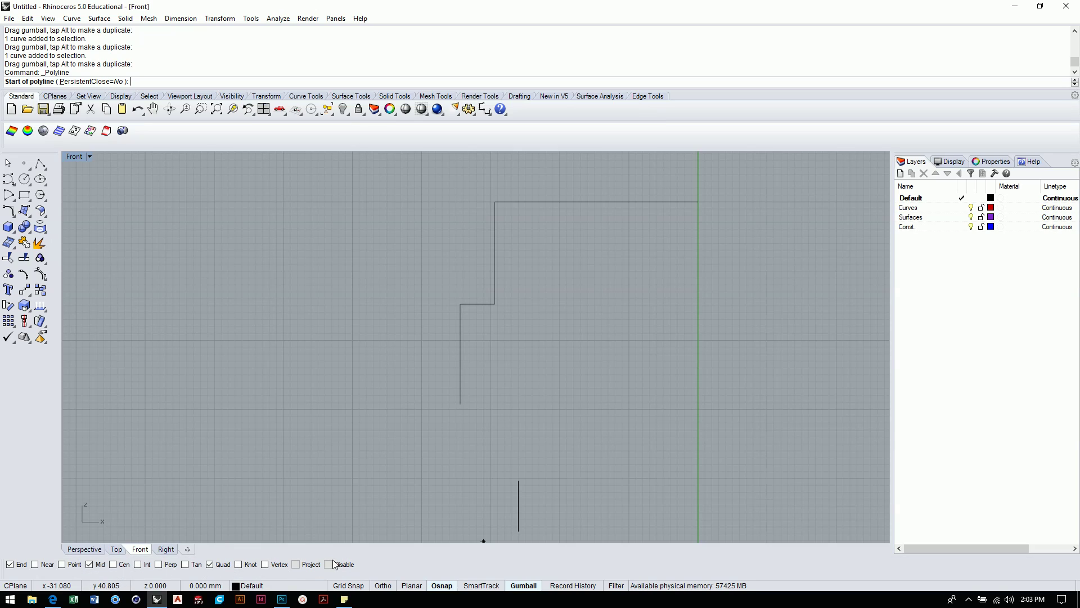
click(461, 404)
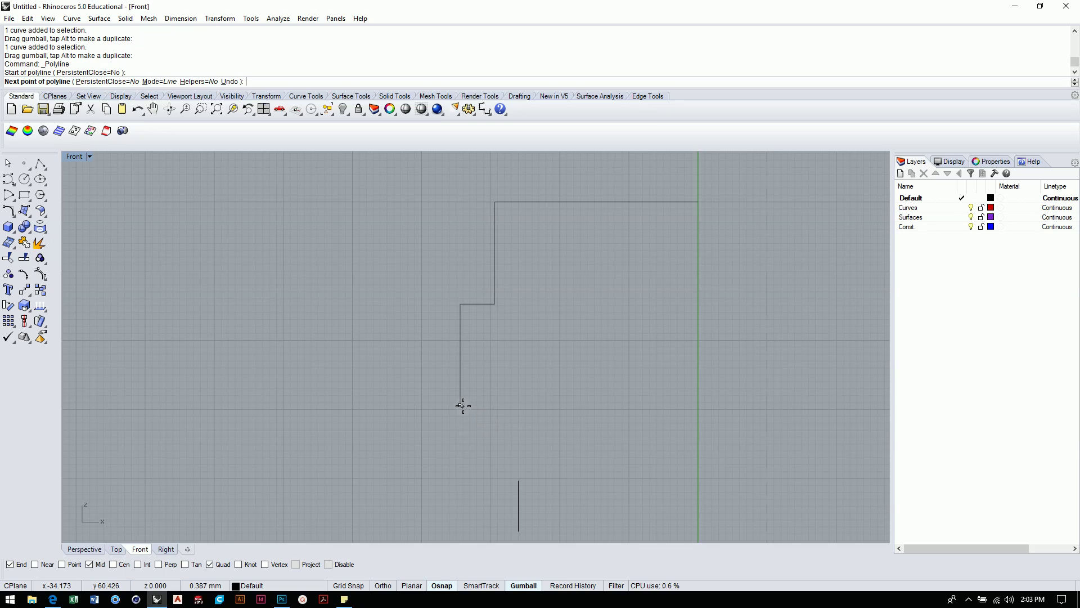
click(518, 480)
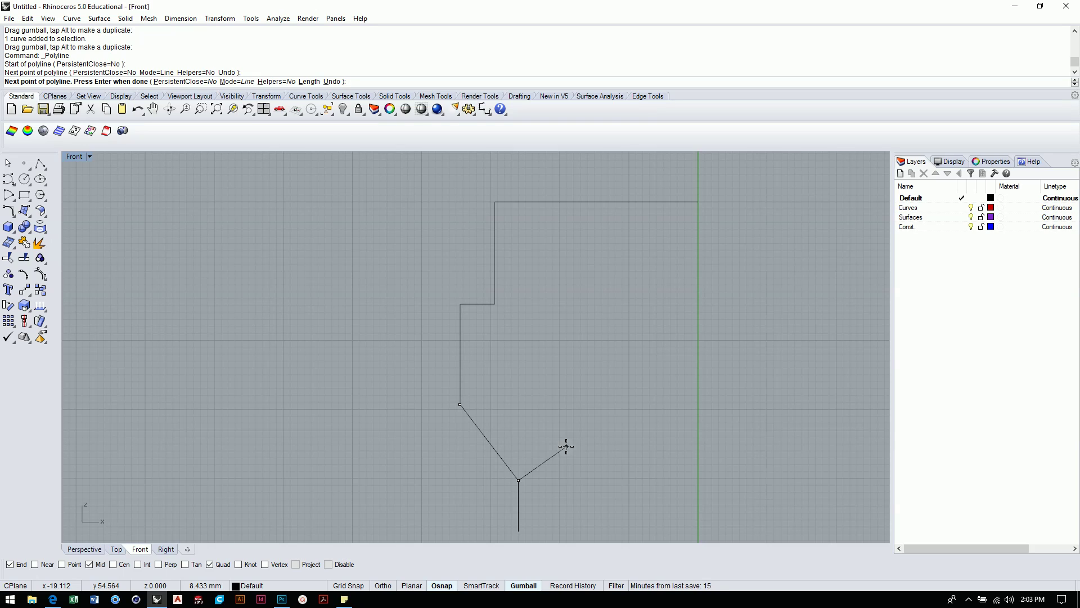
key(Return)
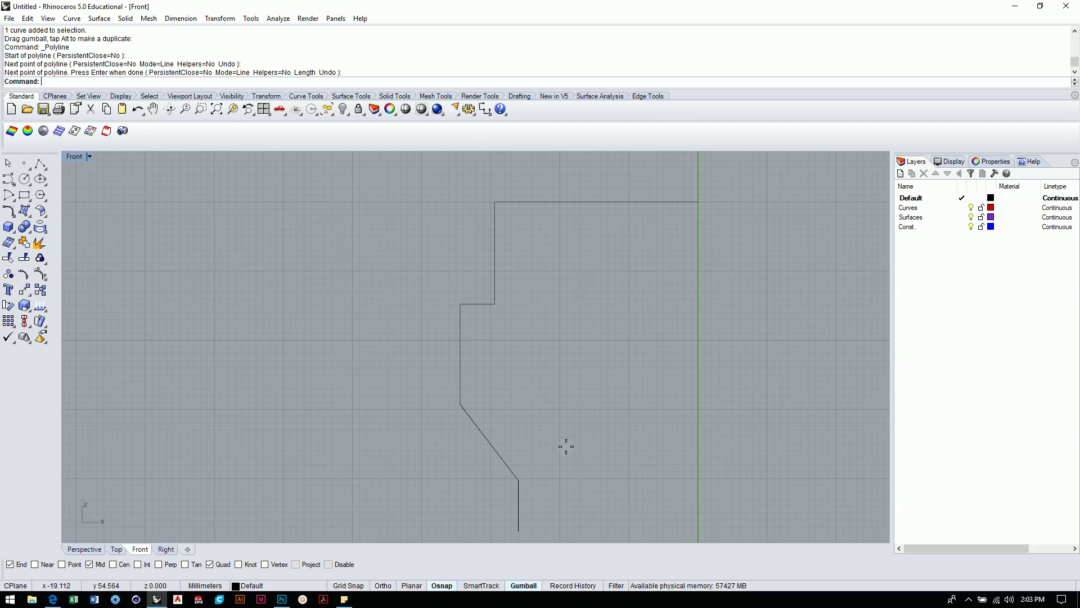
With Osnap off and Grid Snap and Ortho on, draw a separate vertical 105 mm line downward from just below the profile.
scroll(584, 460, down, 3)
right_drag(583, 460, 583, 361)
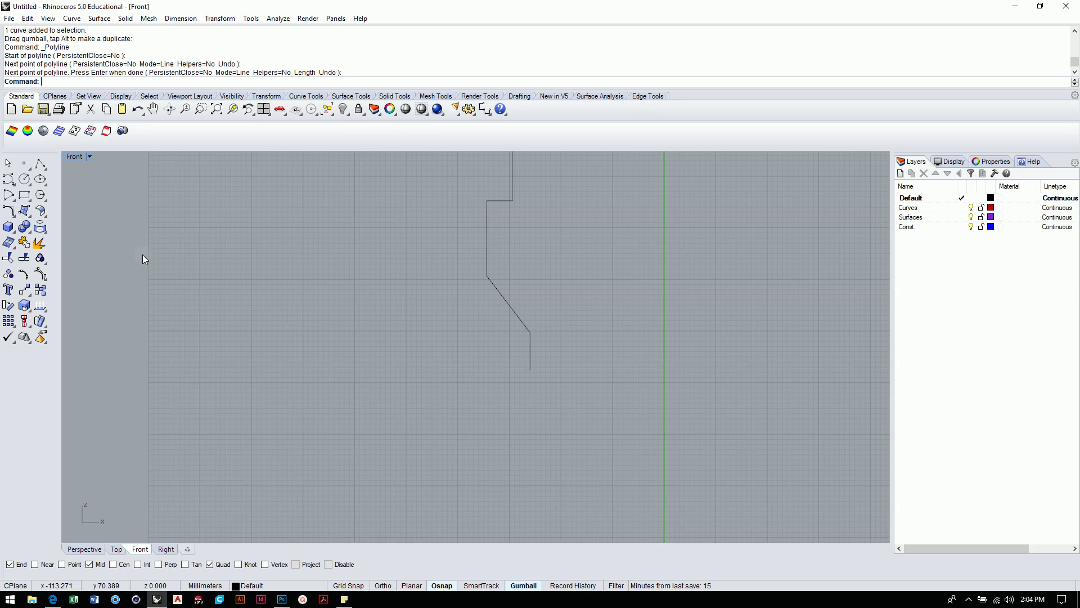
click(40, 164)
scroll(580, 401, down, 1)
scroll(579, 401, down, 2)
scroll(490, 366, up, 3)
right_drag(504, 362, 563, 348)
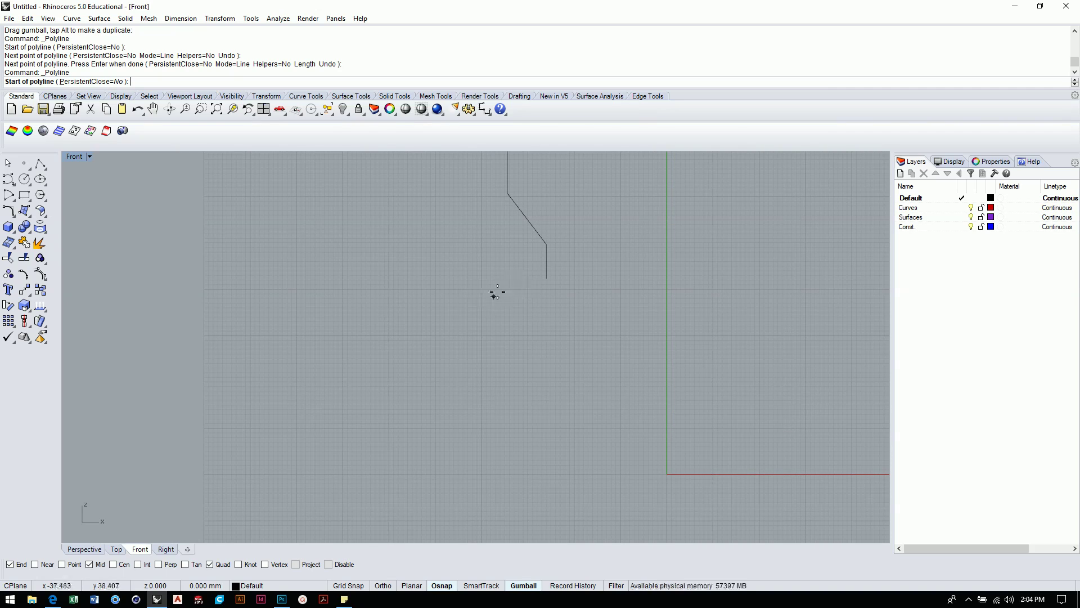
click(442, 586)
click(348, 586)
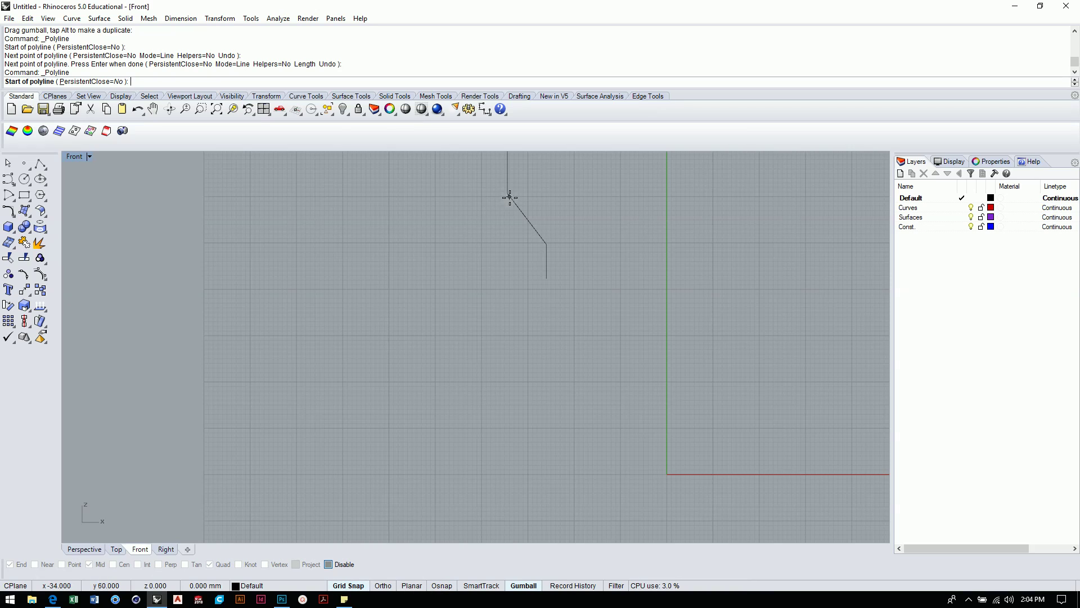
click(505, 289)
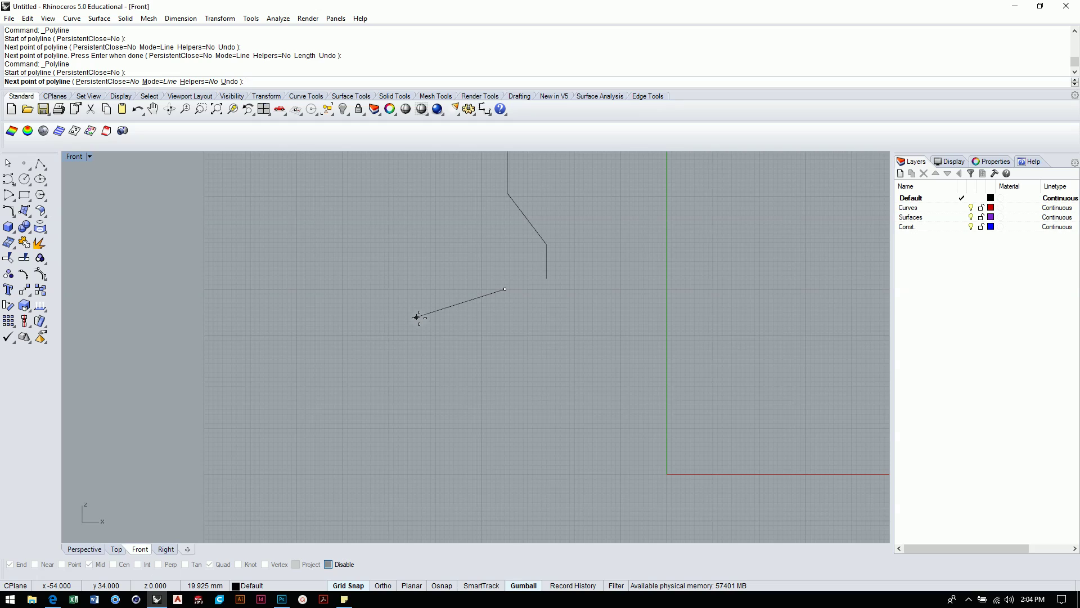
text(105)
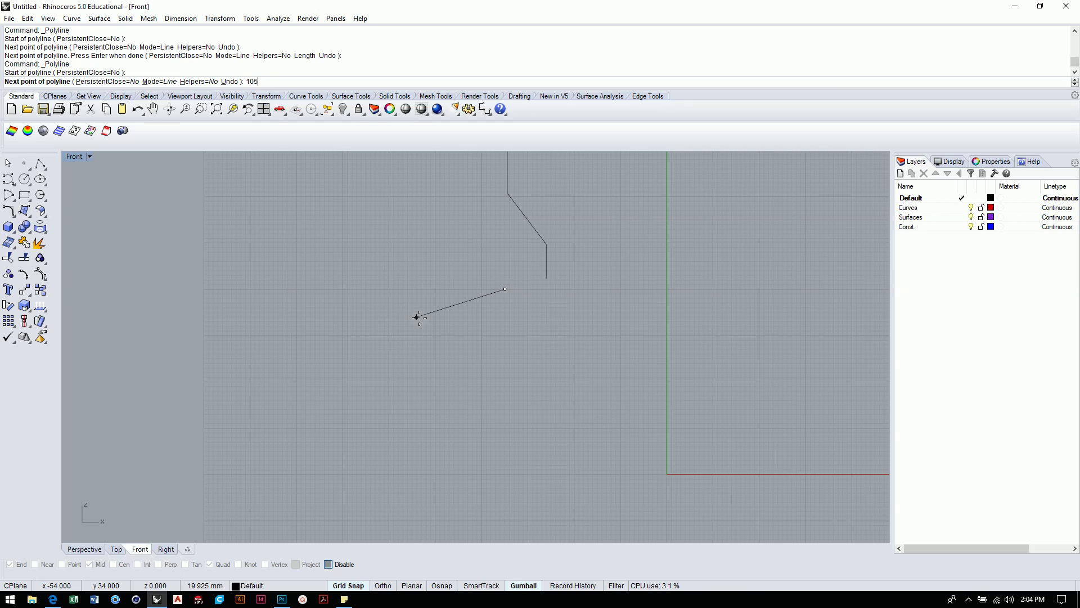
key(Return)
scroll(563, 366, down, 4)
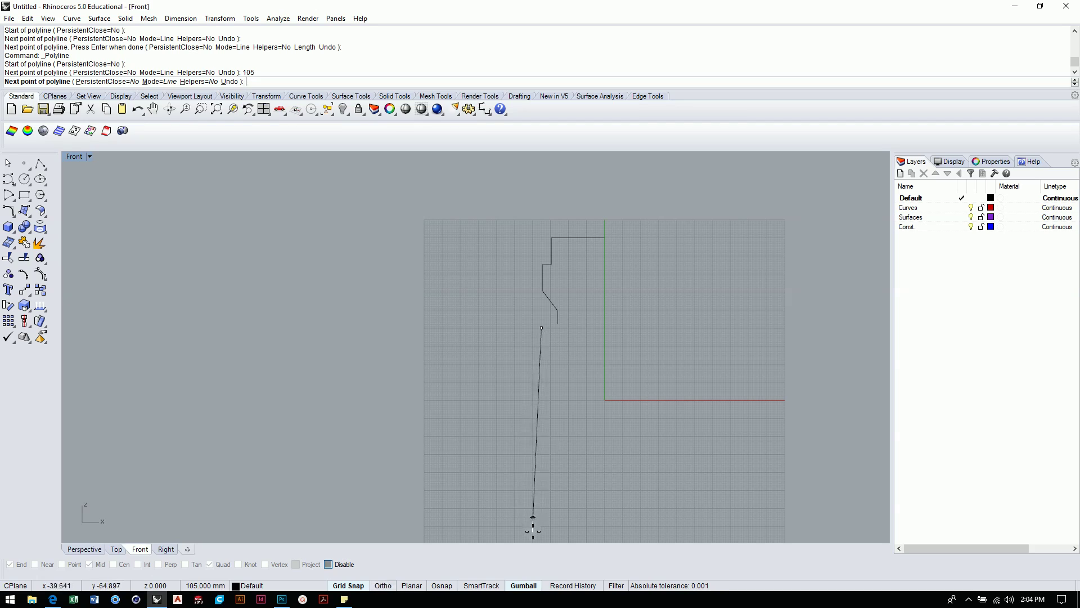
key(F8)
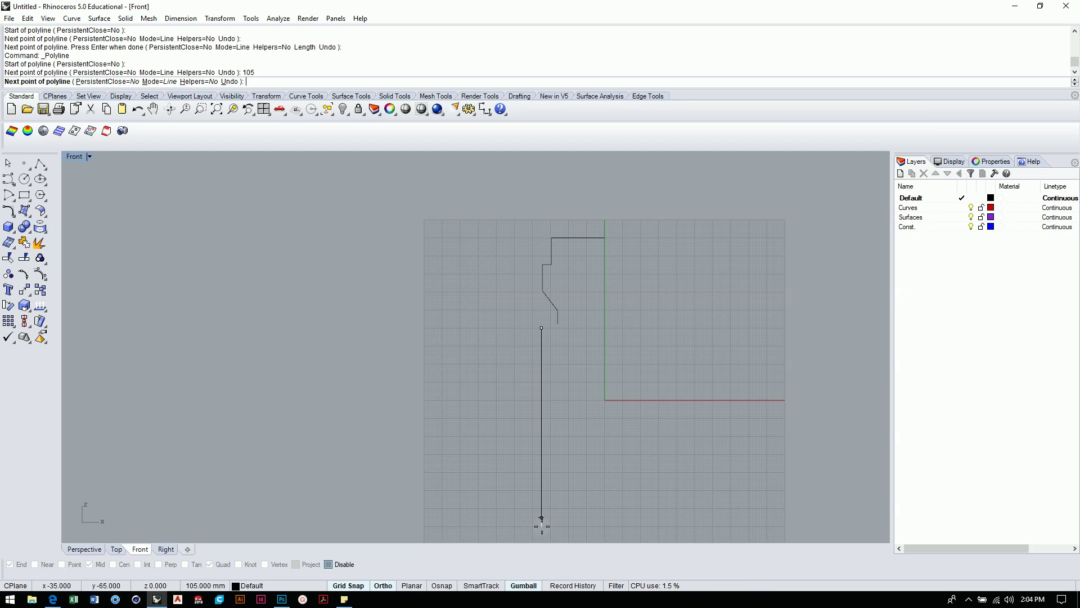
click(541, 518)
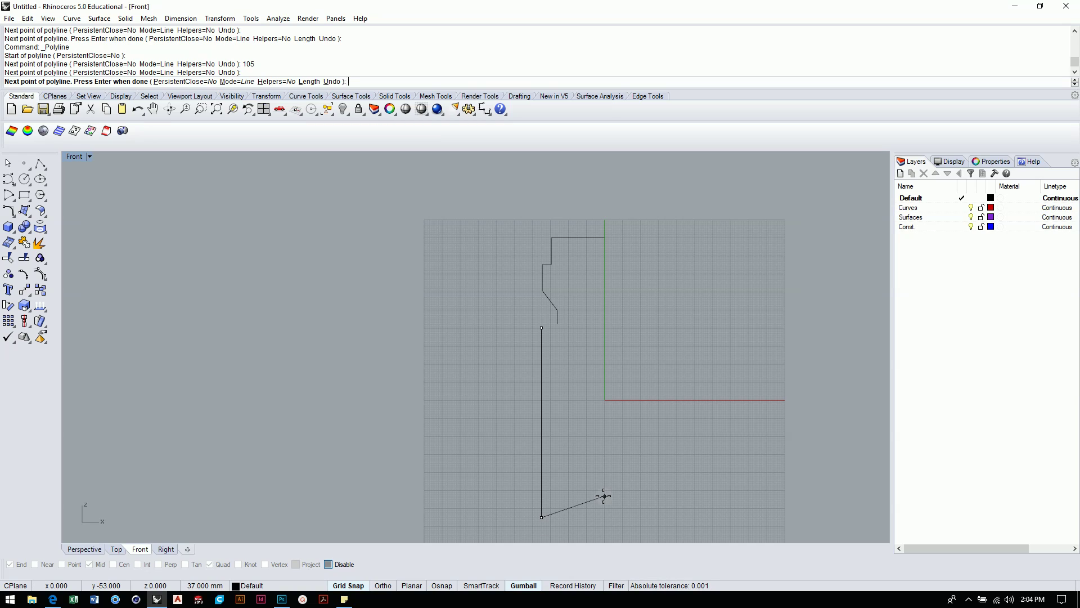
key(Return)
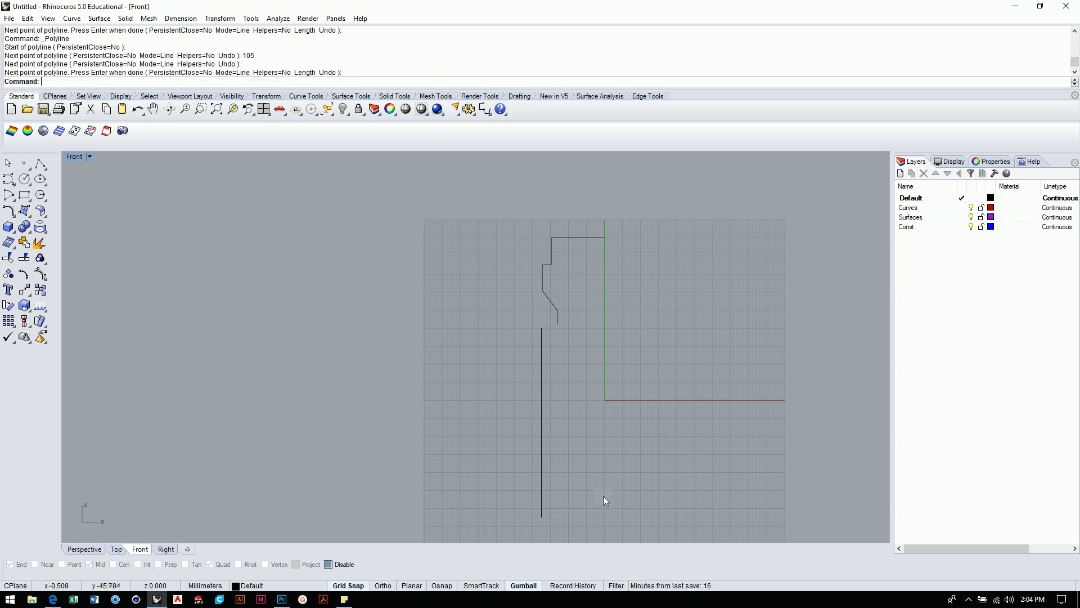
Move the 105 mm line onto the vertical axis and shift it horizontally by -74/2 mm.
click(542, 376)
drag(542, 425, 605, 419)
click(668, 342)
click(606, 431)
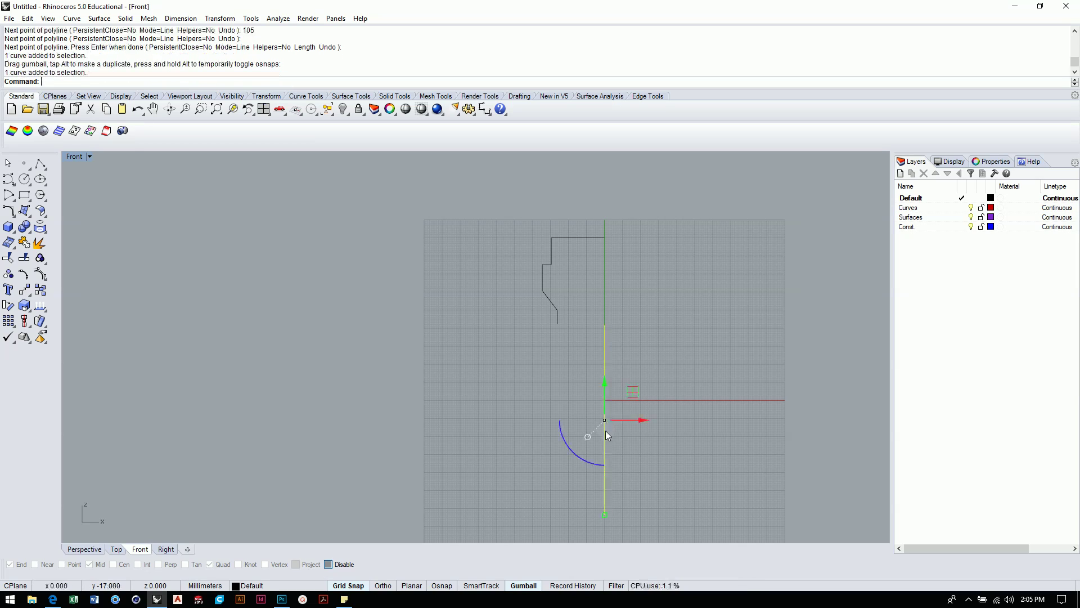
click(643, 423)
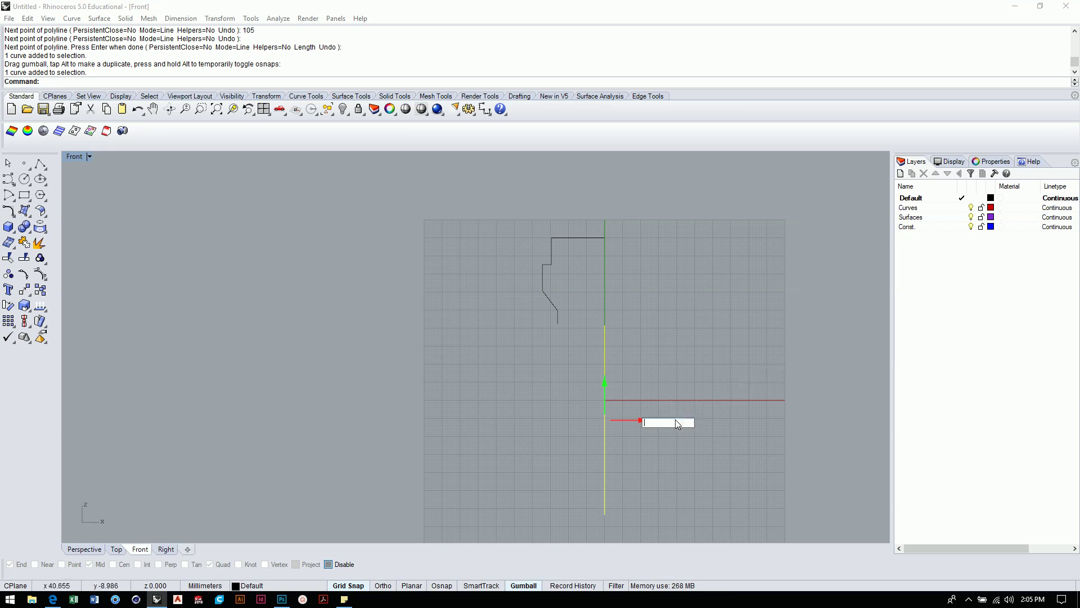
text(-74/2)
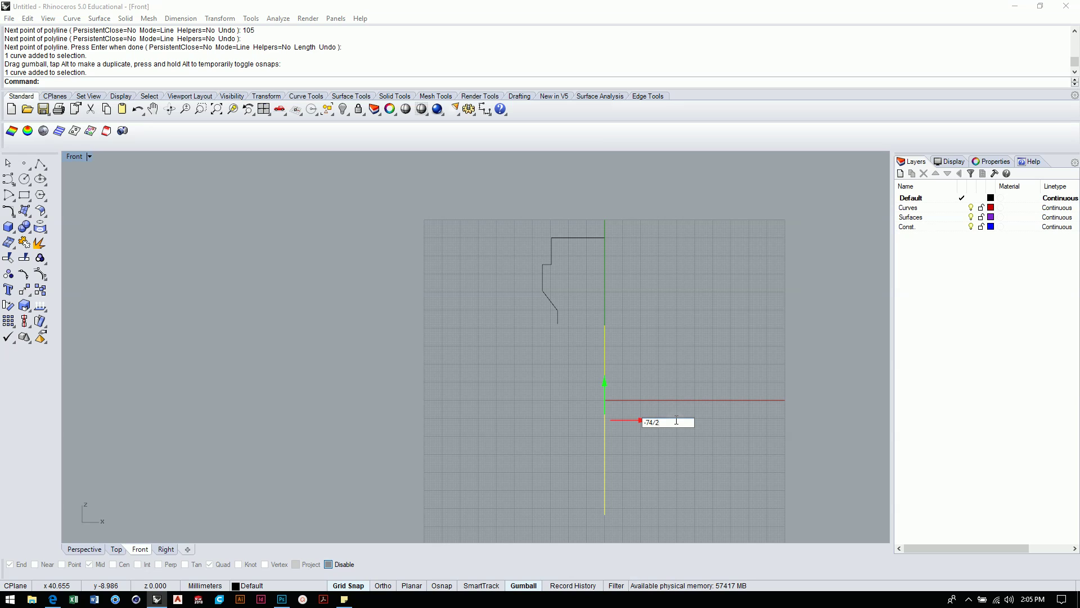
key(Return)
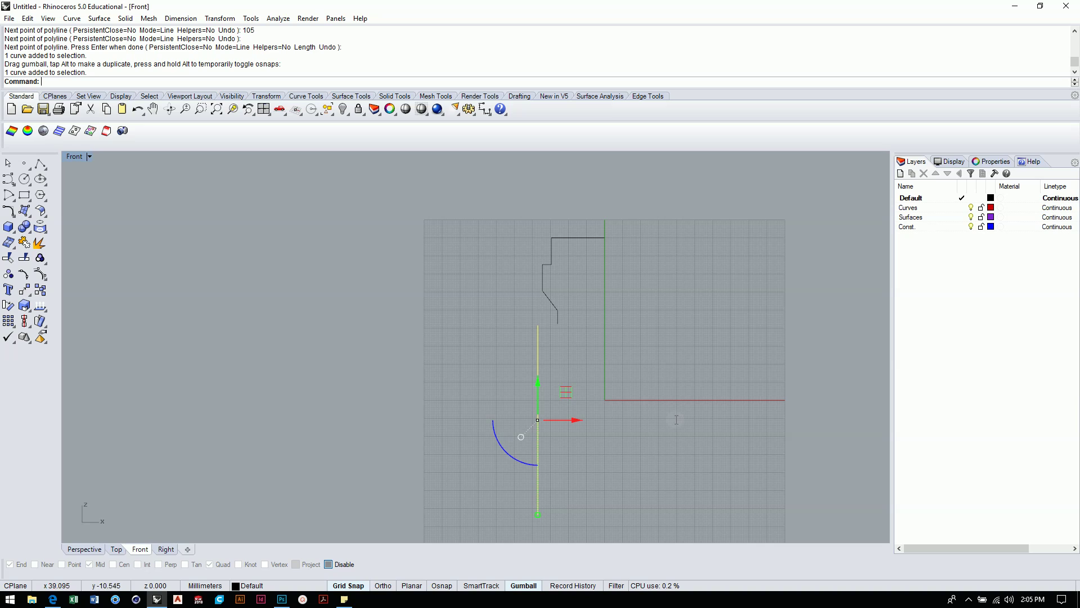
click(634, 343)
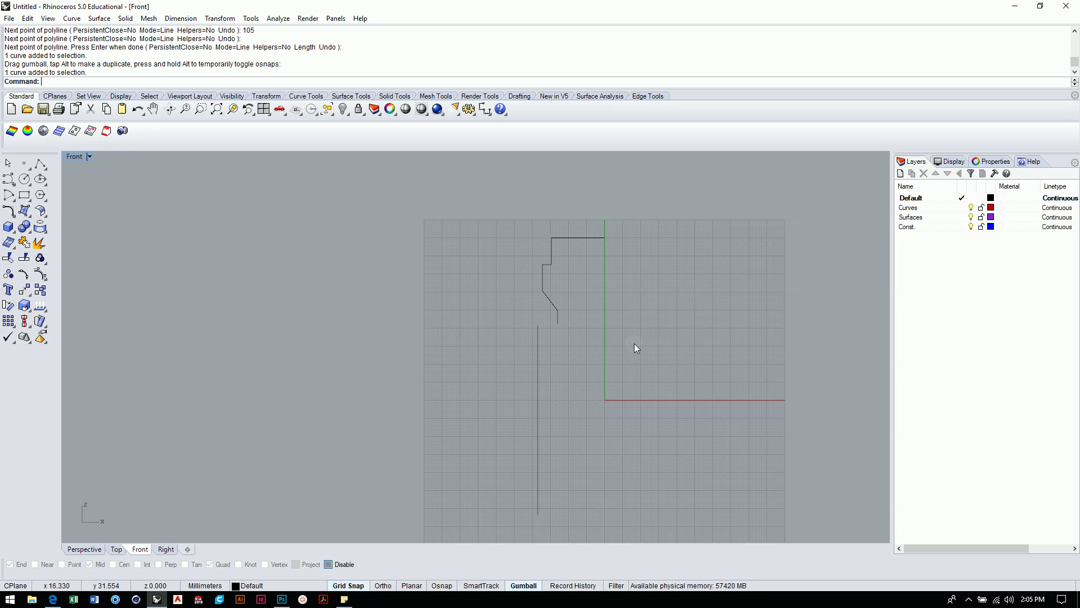
Move the 105 mm line down 10 mm, keeping its distance from the vertical axis.
scroll(561, 352, up, 5)
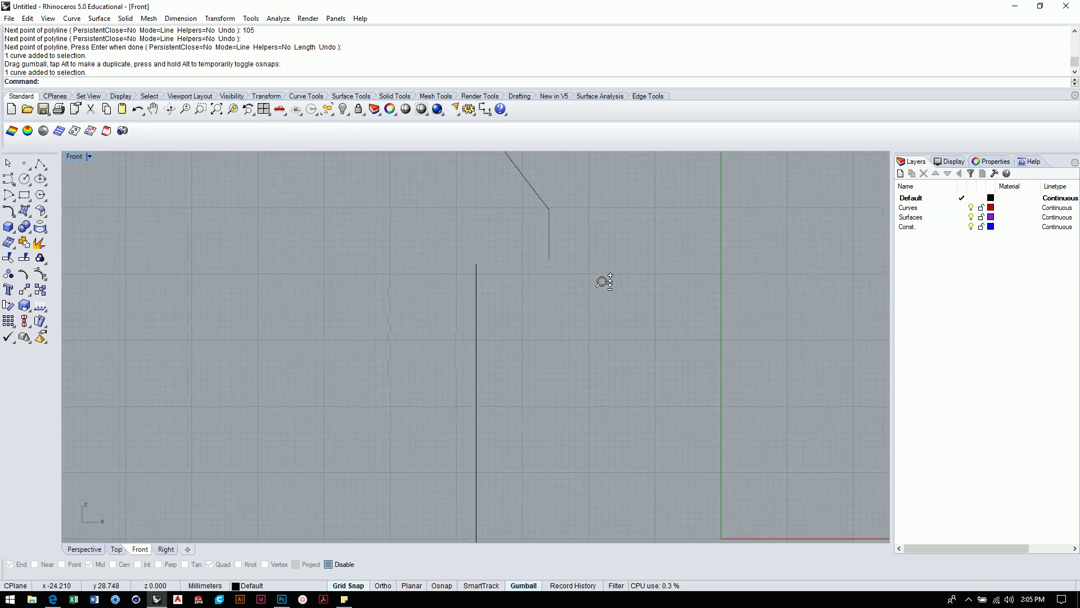
click(478, 278)
scroll(495, 418, down, 3)
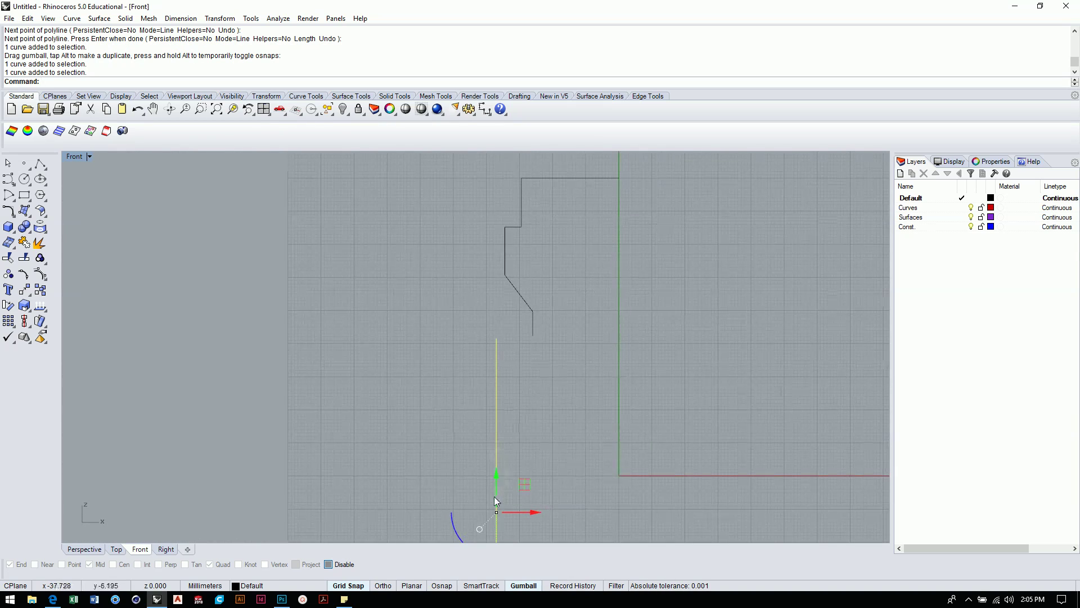
drag(497, 473, 498, 508)
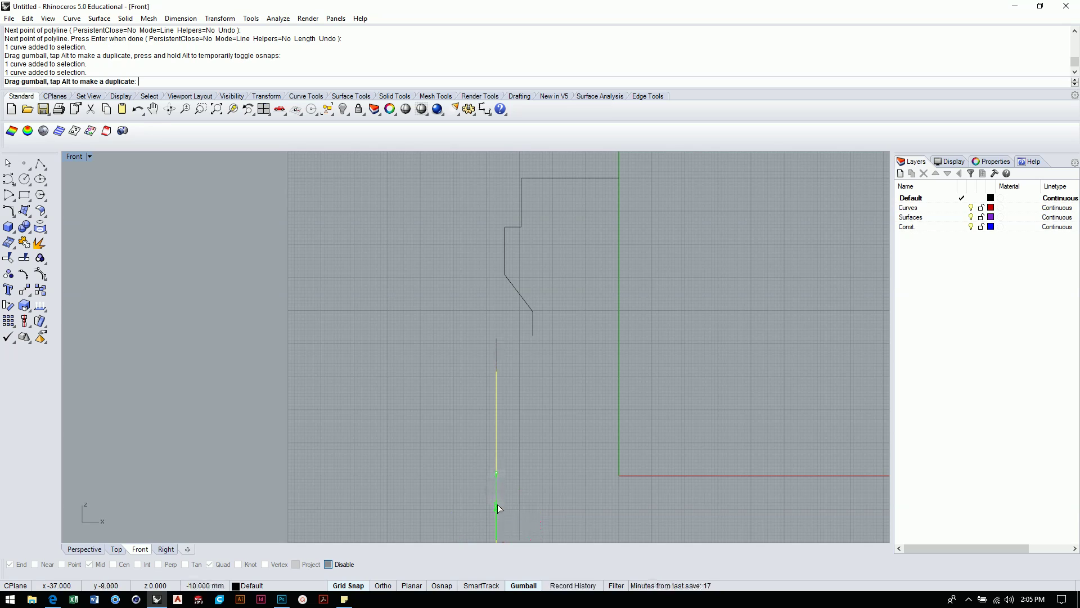
click(539, 377)
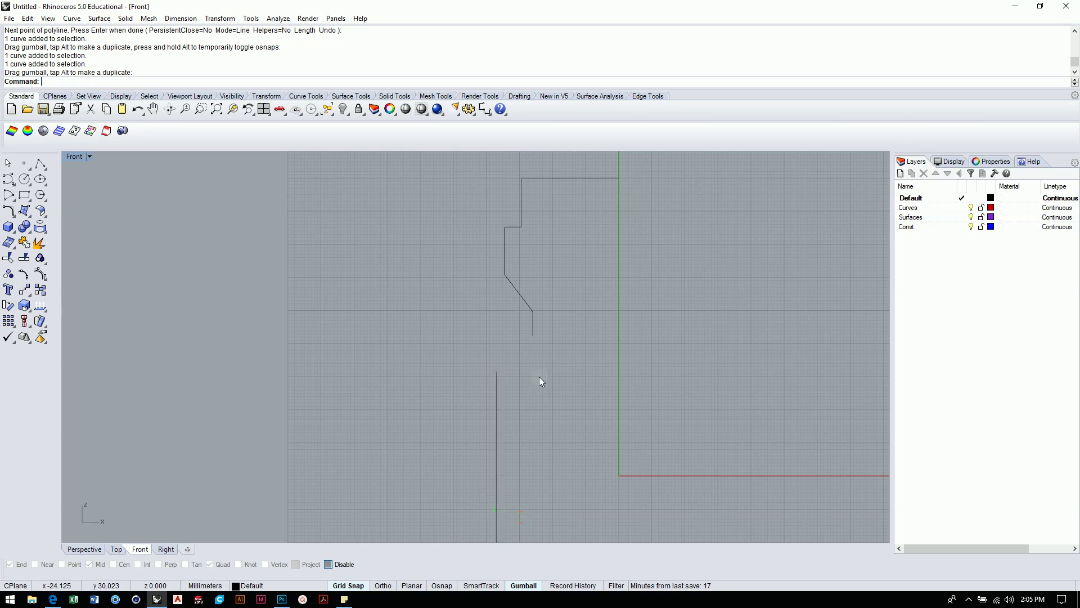
With Osnap on, draw a slanted line from the lower end of the neck profile to the upper end of the 105 mm line.
click(40, 164)
click(439, 589)
click(532, 336)
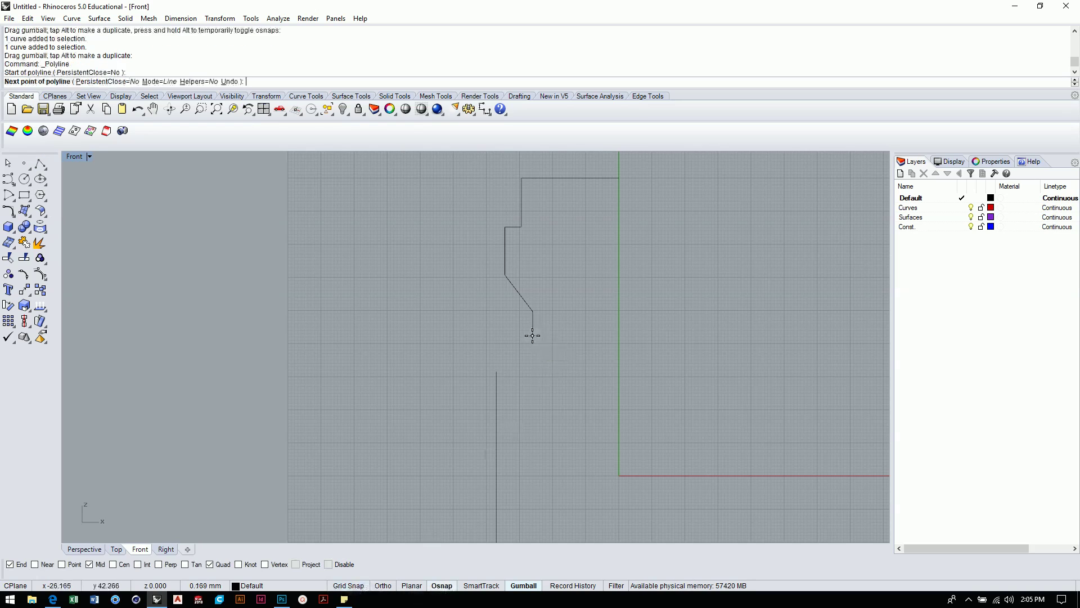
click(496, 372)
key(Return)
Draw a 20 mm line from the lower end of the 105 mm line, slanting down and inward toward the axis.
scroll(575, 383, down, 3)
right_drag(564, 428, 533, 333)
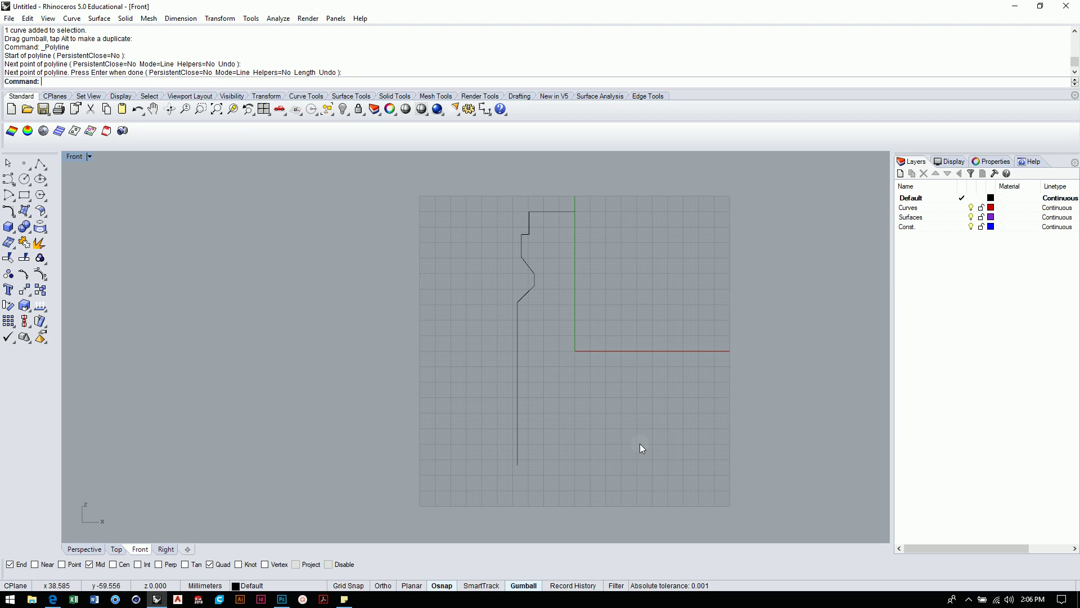
ctrl+right_drag(527, 482, 550, 408)
right_drag(540, 417, 573, 313)
ctrl+right_drag(573, 312, 574, 331)
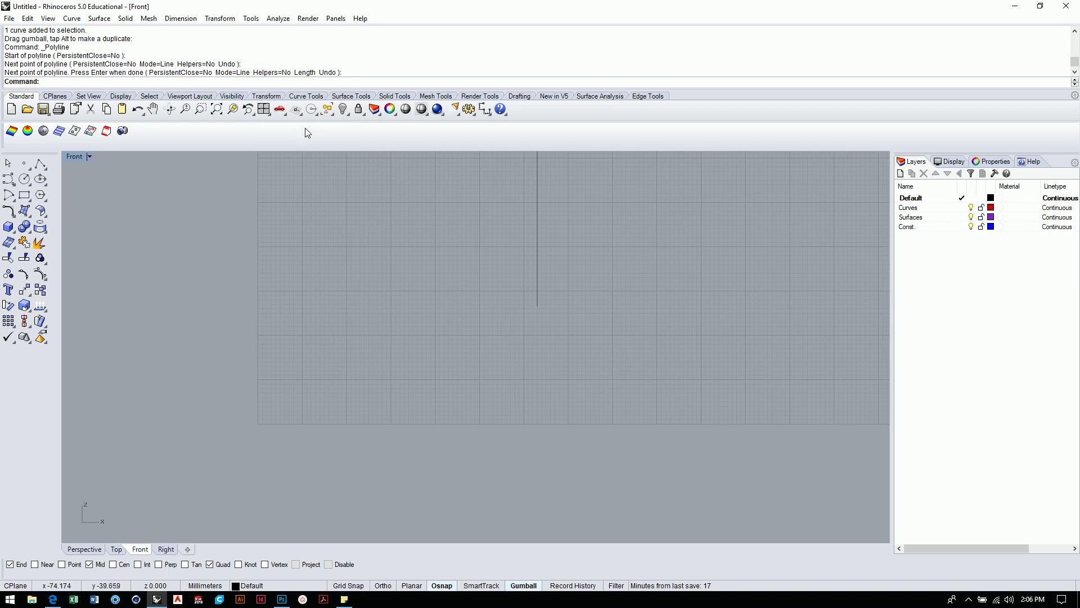
click(40, 163)
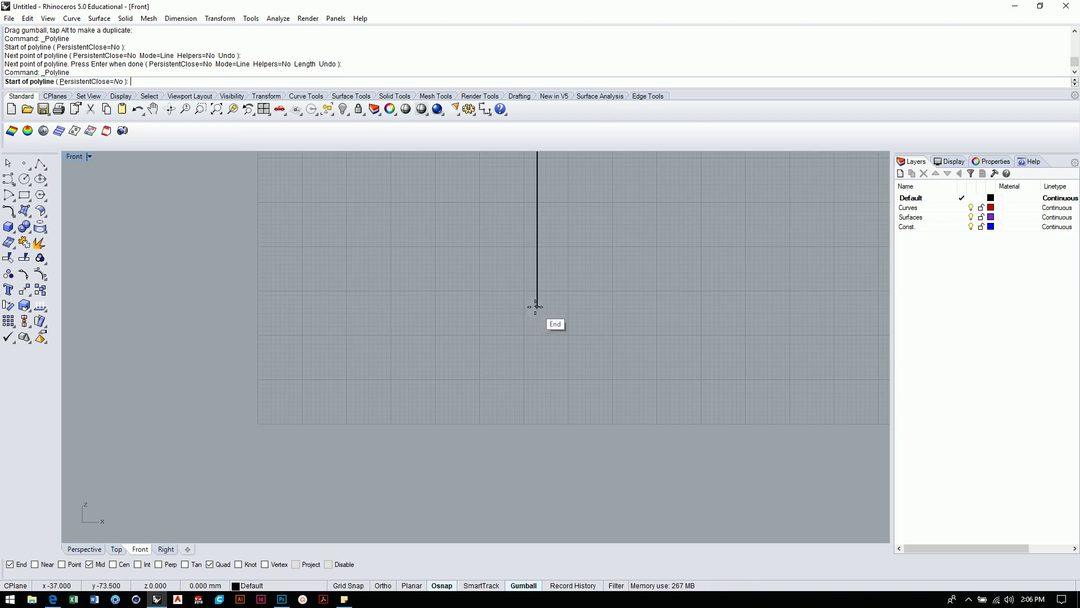
click(537, 306)
text(20)
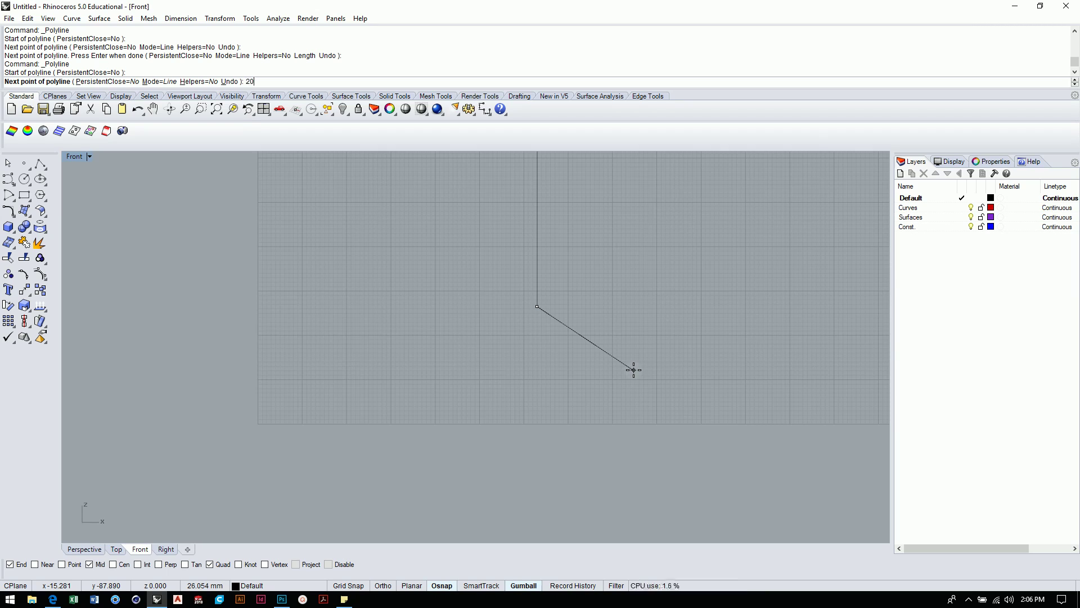
key(Return)
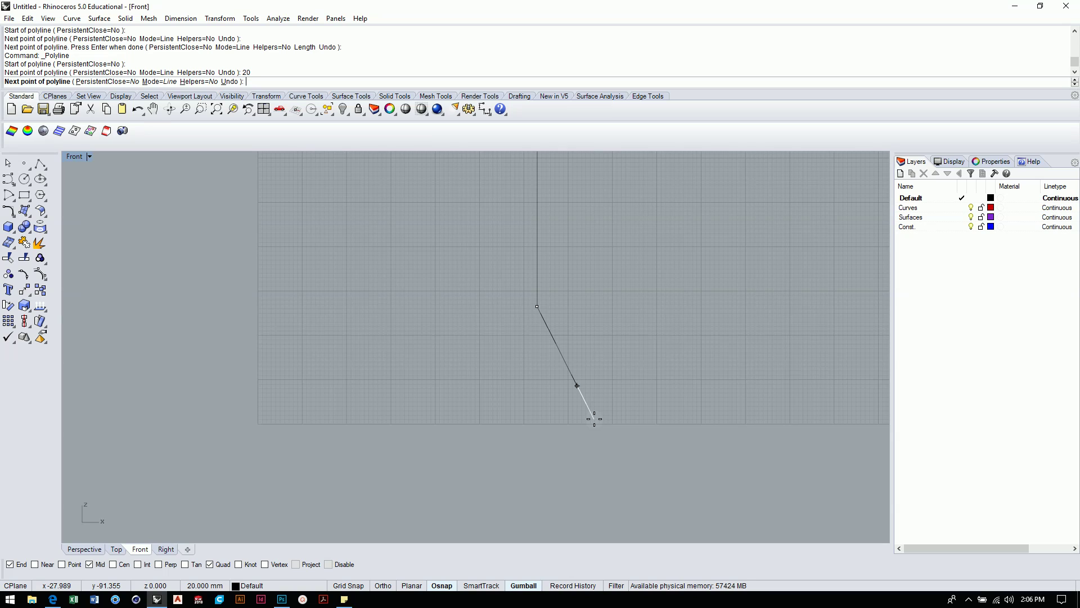
click(592, 416)
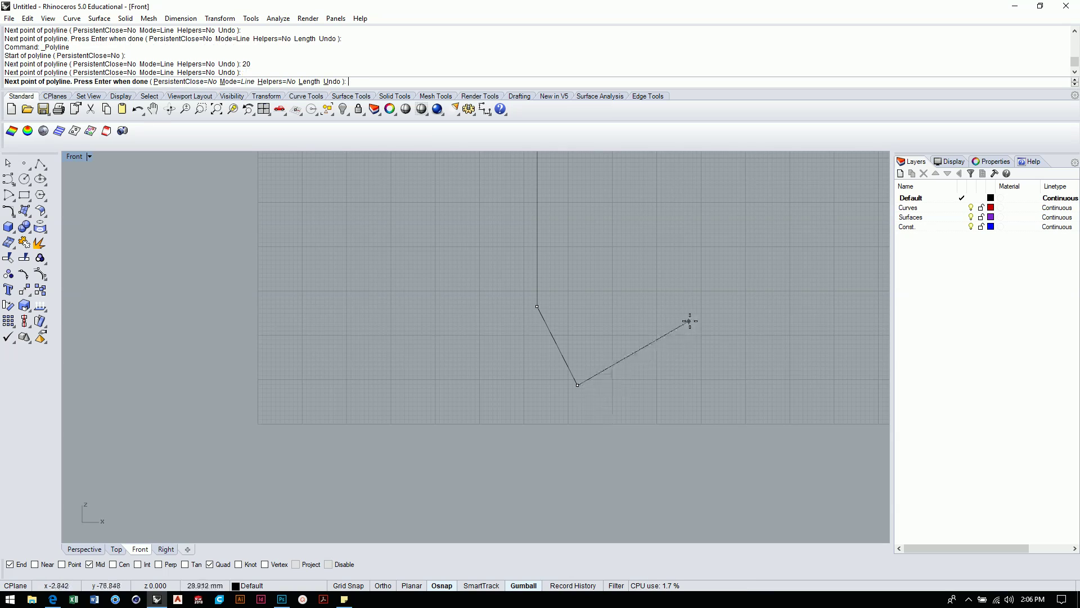
key(Return)
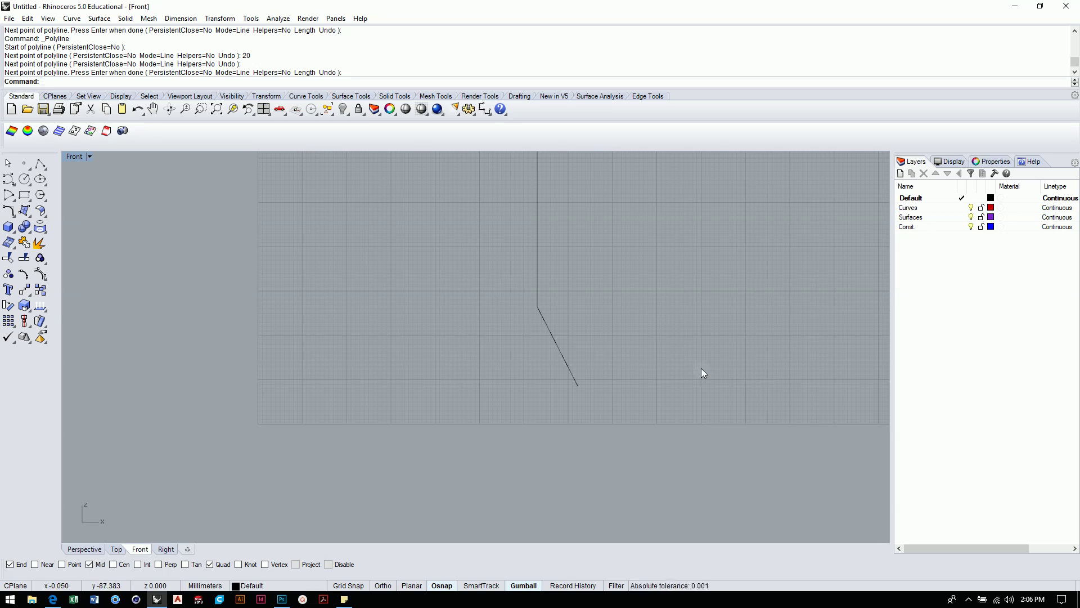
With Grid Snap on, draw a horizontal base line from the lower end of the 20 mm slanted line to the vertical axis.
scroll(677, 353, down, 7)
right_drag(665, 360, 572, 457)
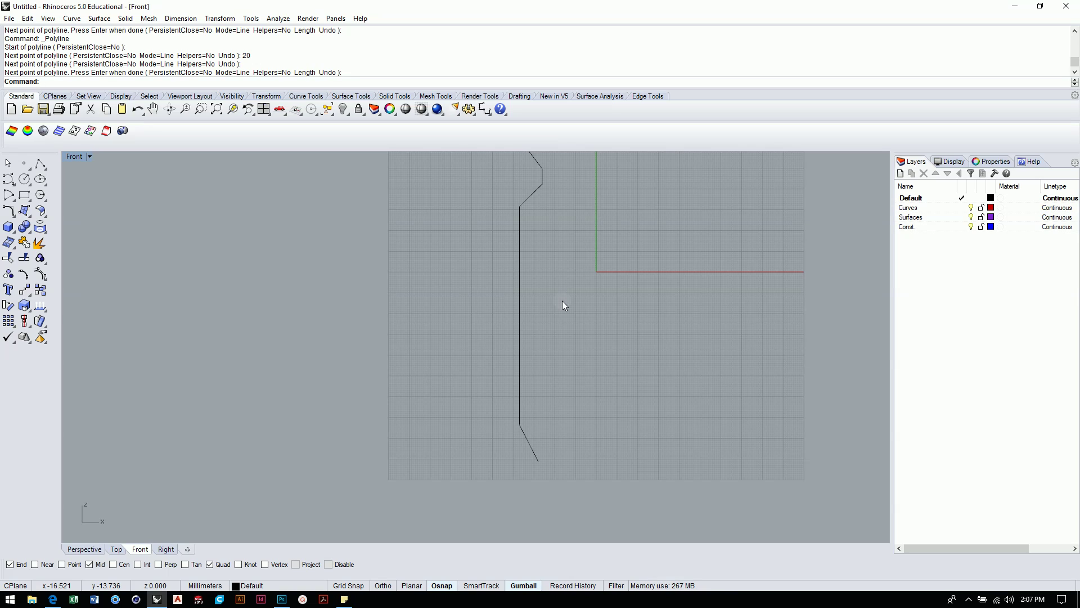
click(40, 163)
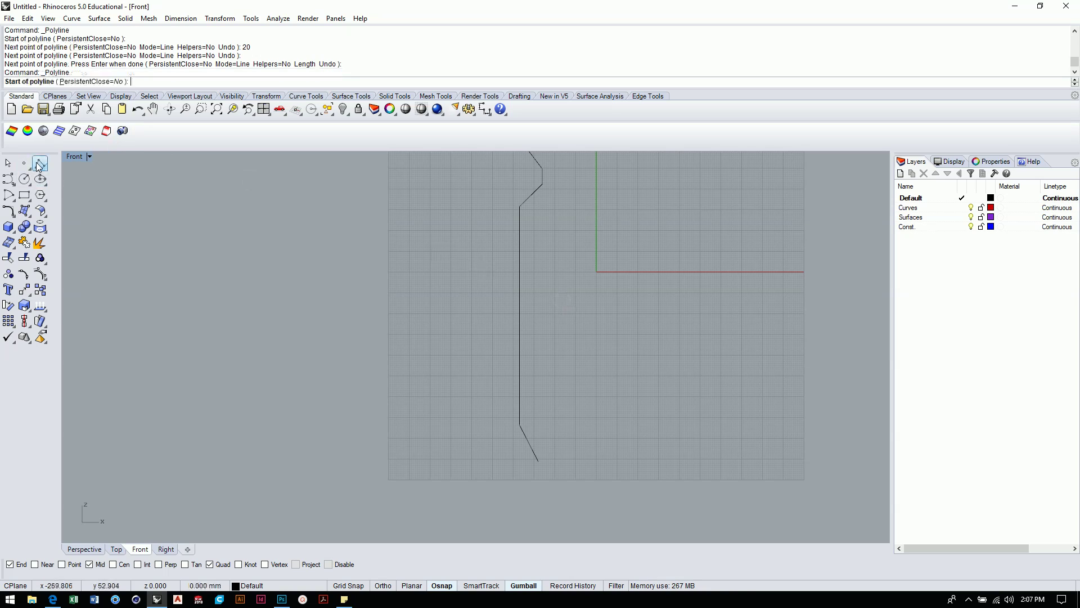
click(540, 461)
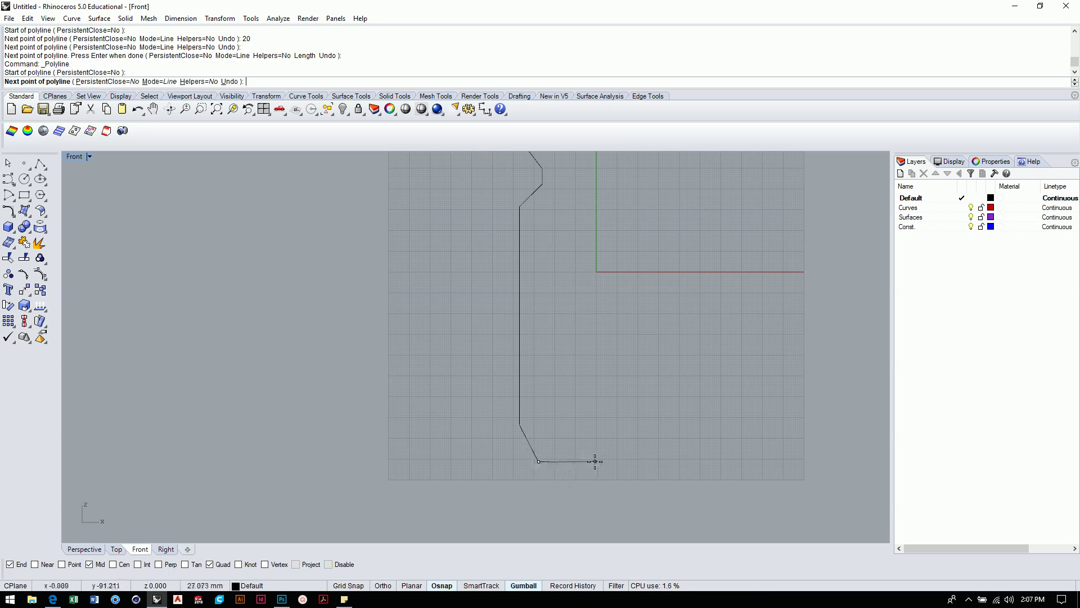
scroll(590, 468, up, 8)
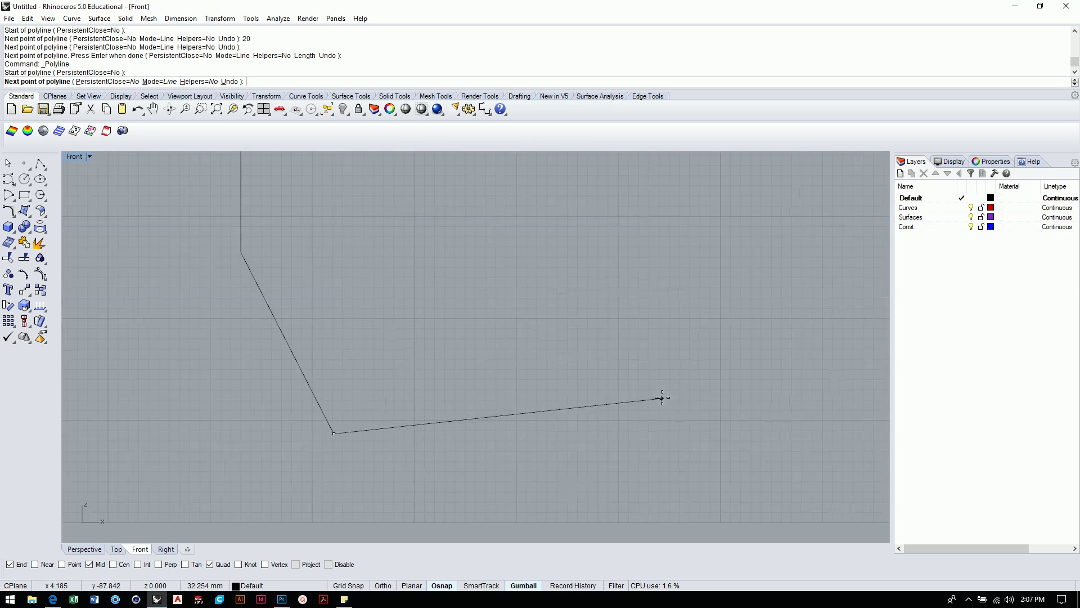
click(348, 587)
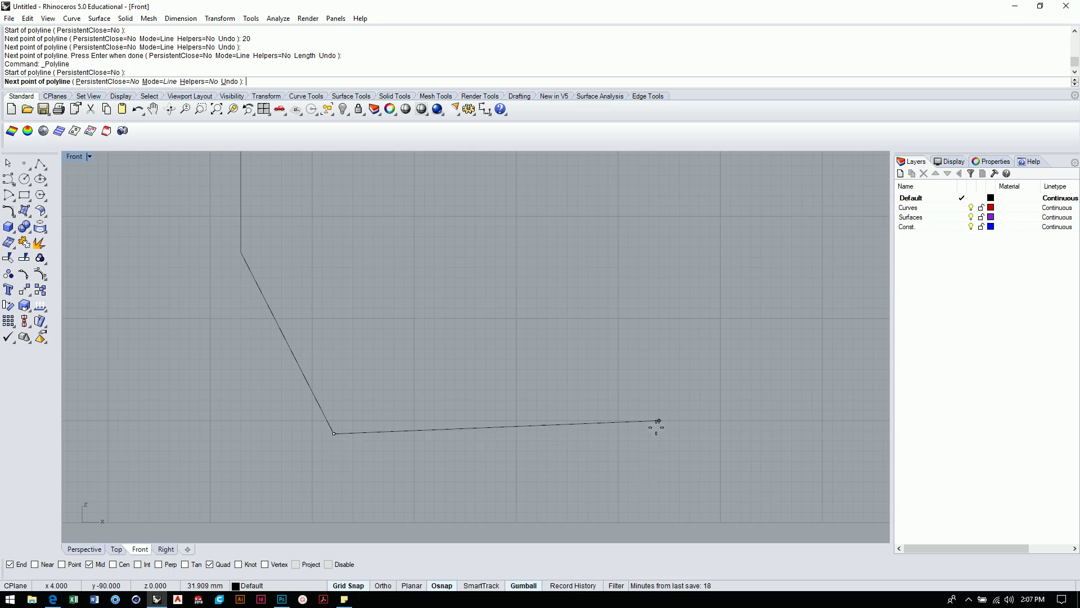
scroll(604, 451, down, 10)
scroll(611, 463, up, 5)
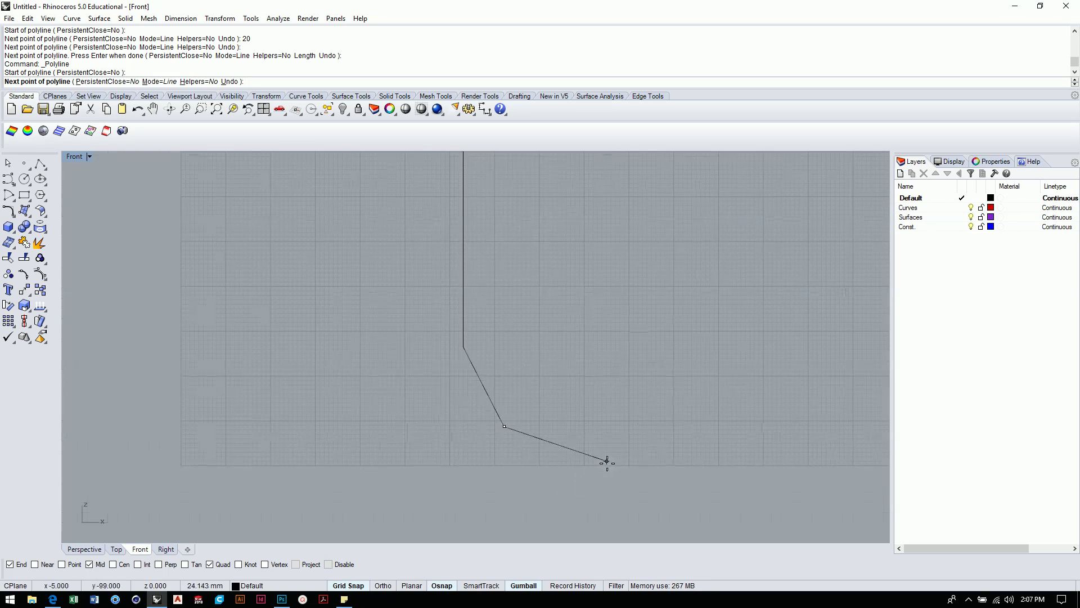
click(629, 427)
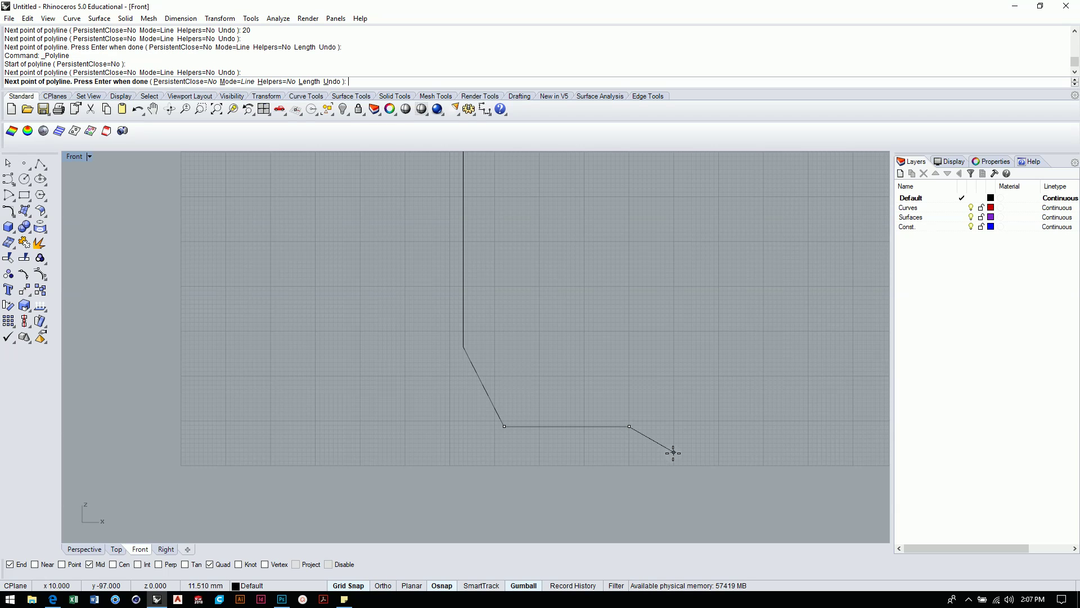
key(Return)
With Ortho on, draw a 63/2 mm horizontal base line outward from the axis end of the existing base line.
scroll(667, 435, down, 5)
right_drag(655, 460, 683, 542)
scroll(620, 372, down, 5)
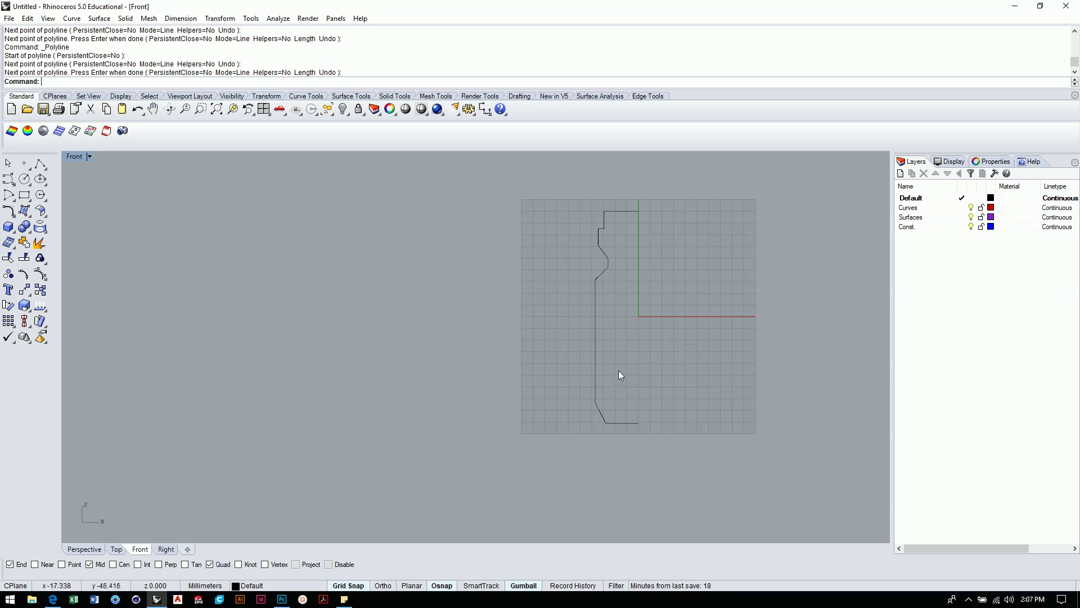
click(40, 164)
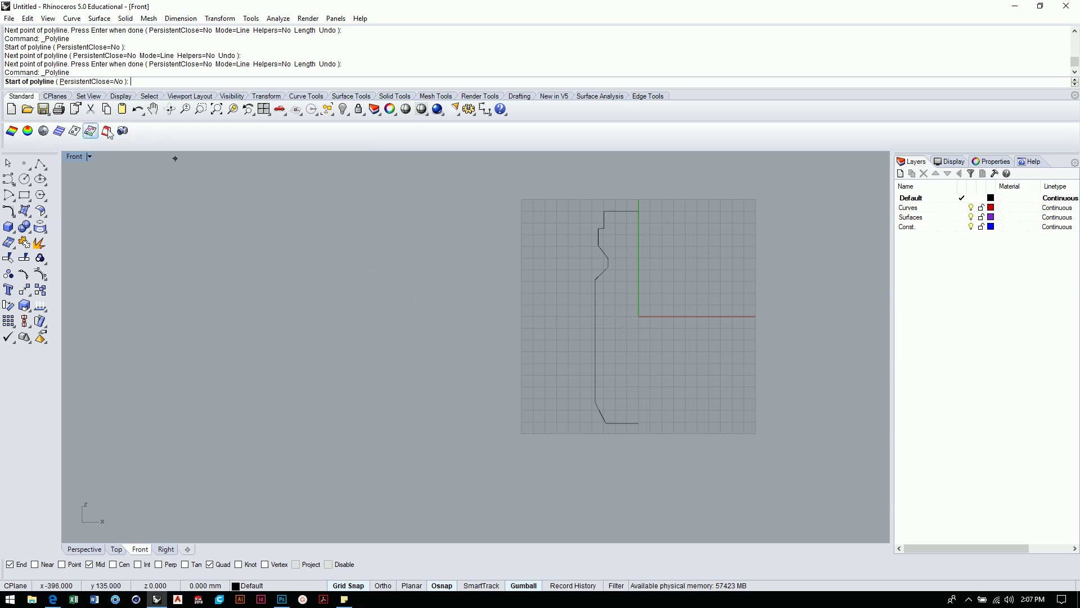
click(41, 164)
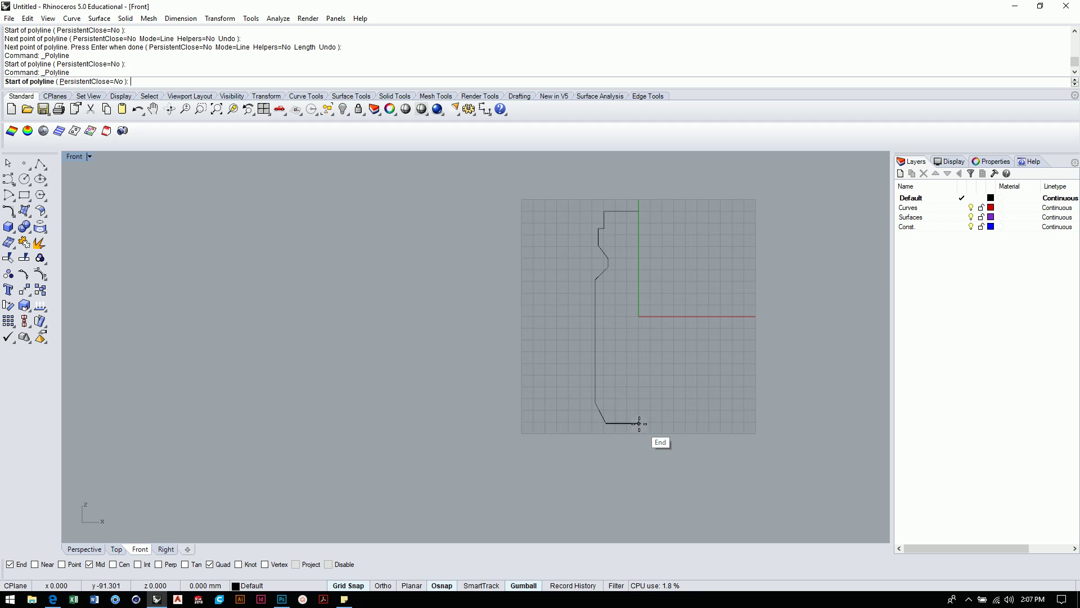
scroll(639, 423, up, 5)
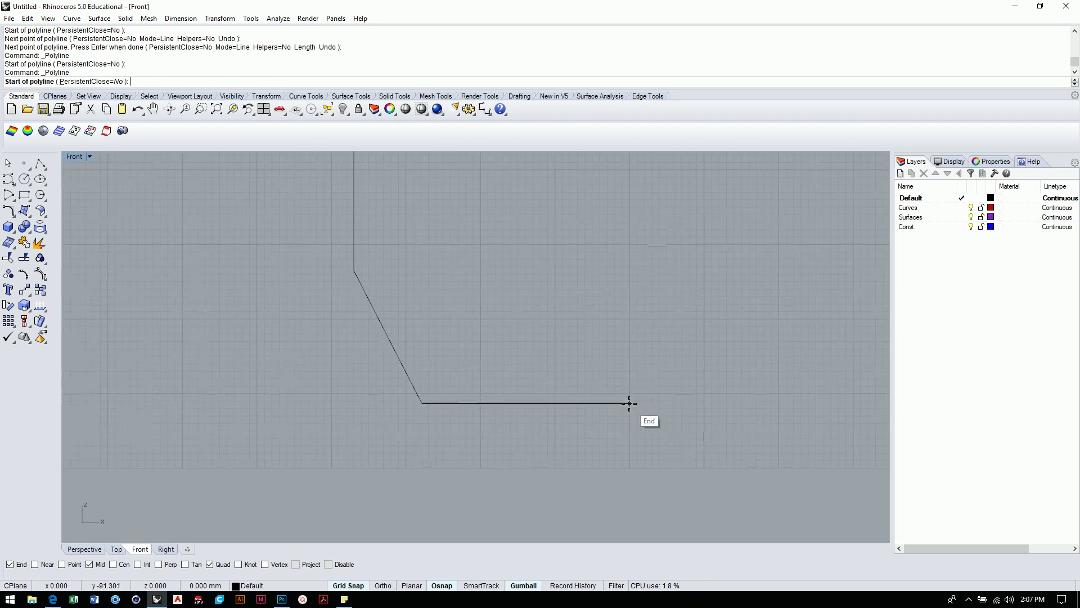
click(629, 402)
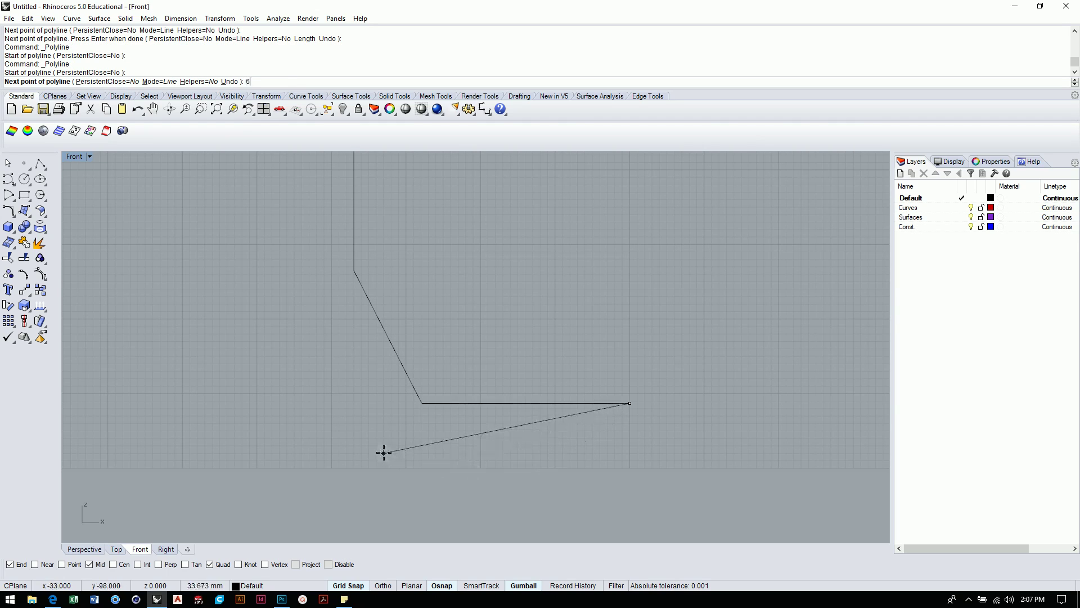
text(63/2)
key(Return)
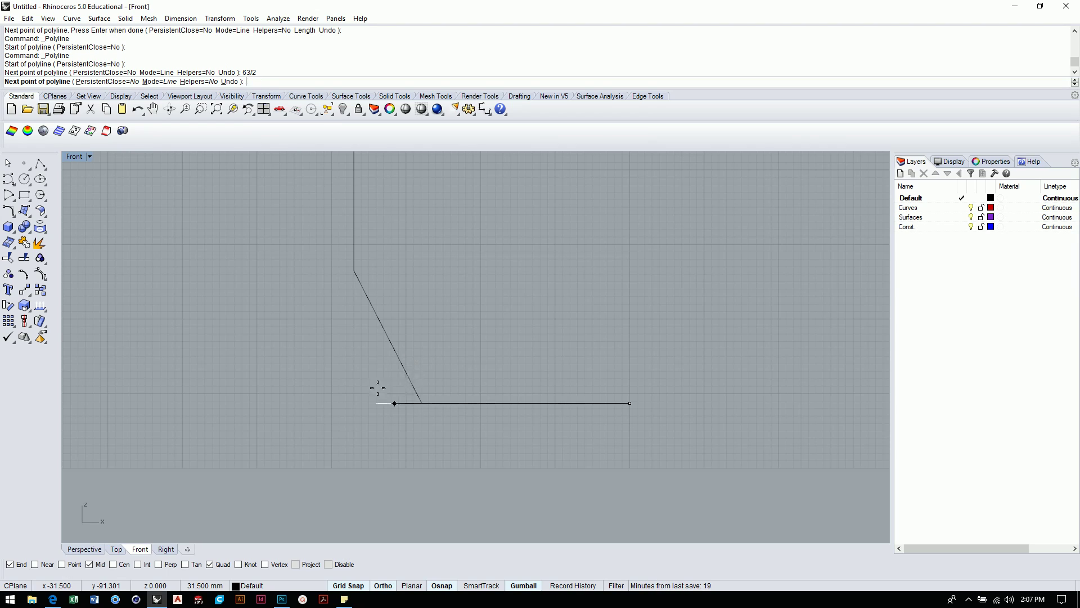
click(328, 387)
key(Return)
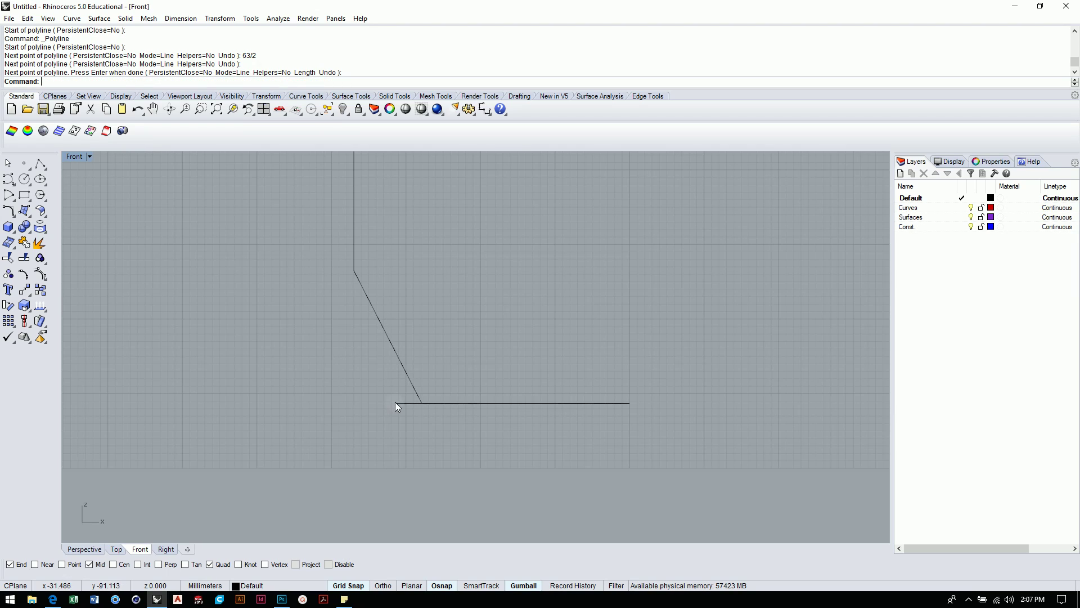
Delete the original shorter base line and the 20 mm slanted line joined to the 105 mm line.
click(427, 402)
key(Delete)
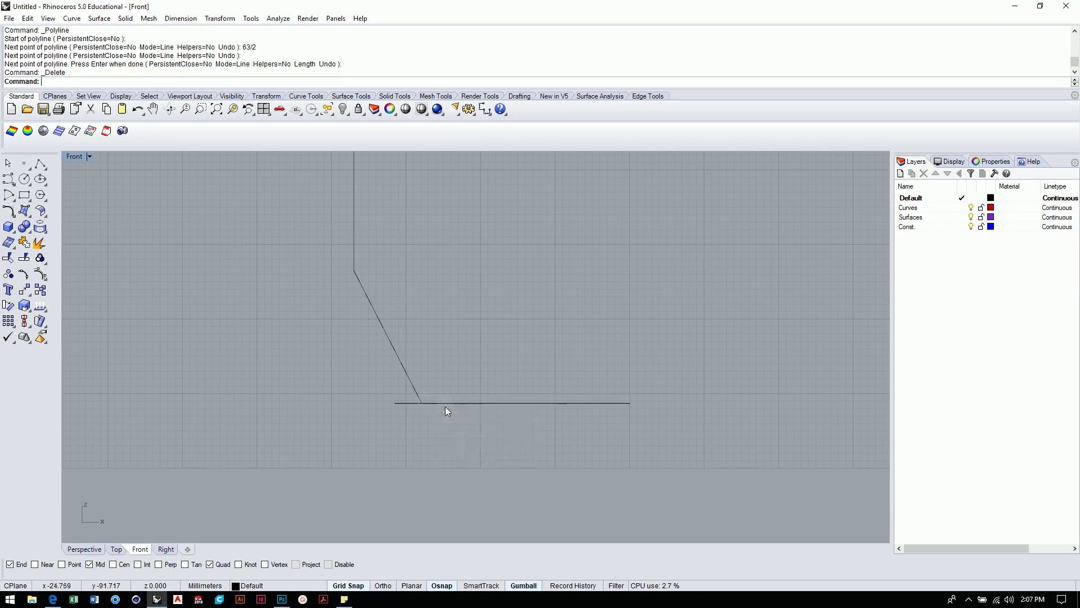
click(411, 383)
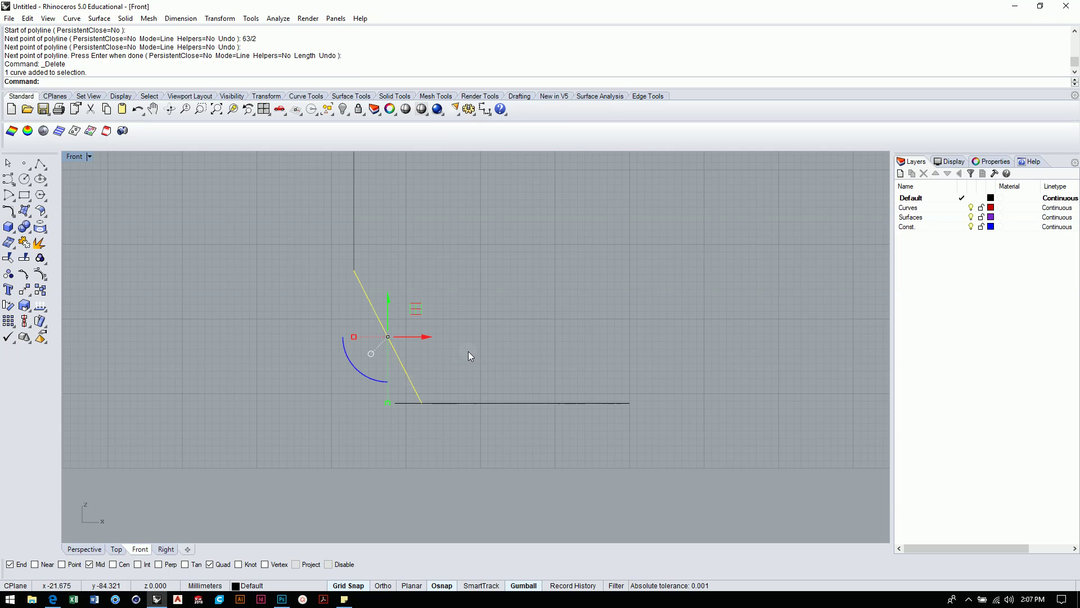
key(Delete)
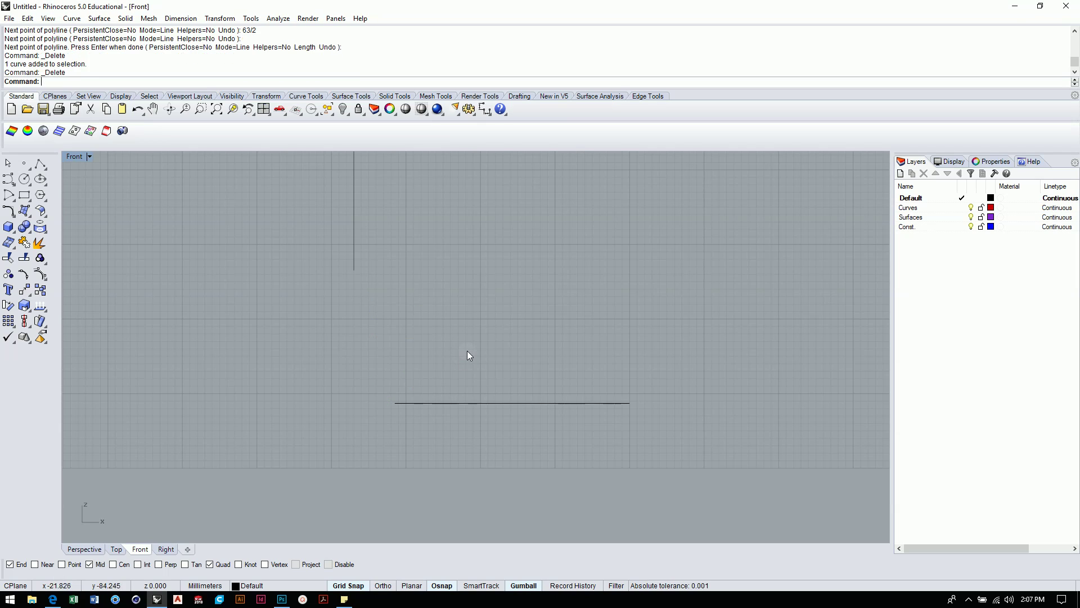
Draw a slanted line from the lower end of the 105 mm line to the outer end of the 63/2 mm base line.
click(39, 163)
click(353, 270)
click(395, 403)
key(Return)
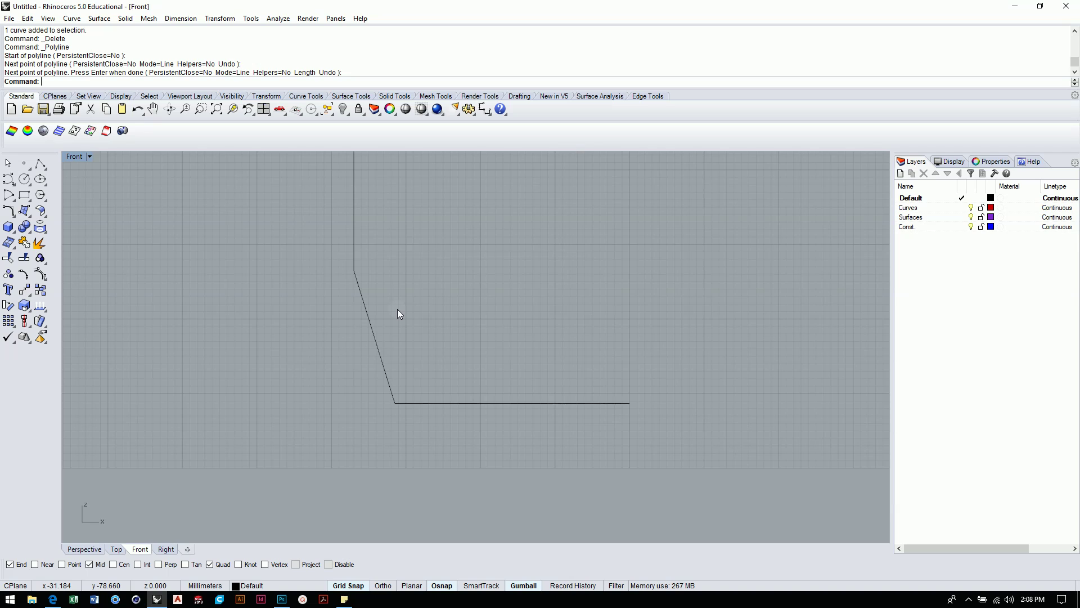
Save the model as Bottle_r1 in the WaterBottle_Rhino folder as a Rhino 5 3D model.
scroll(521, 275, down, 3)
right_drag(518, 340, 556, 385)
scroll(557, 315, down, 2)
right_drag(557, 316, 556, 400)
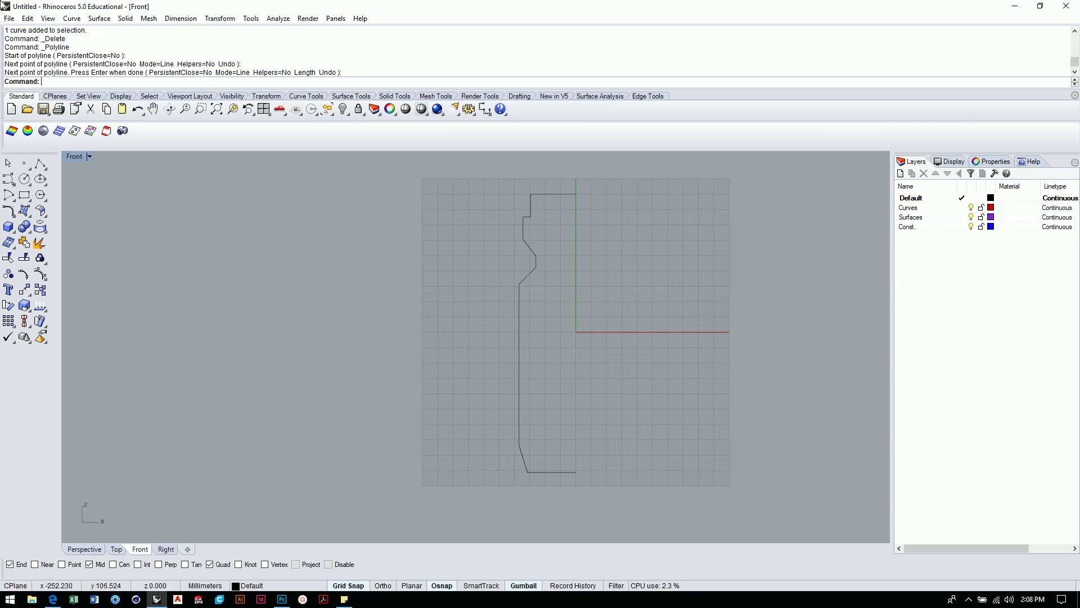
click(9, 20)
click(27, 72)
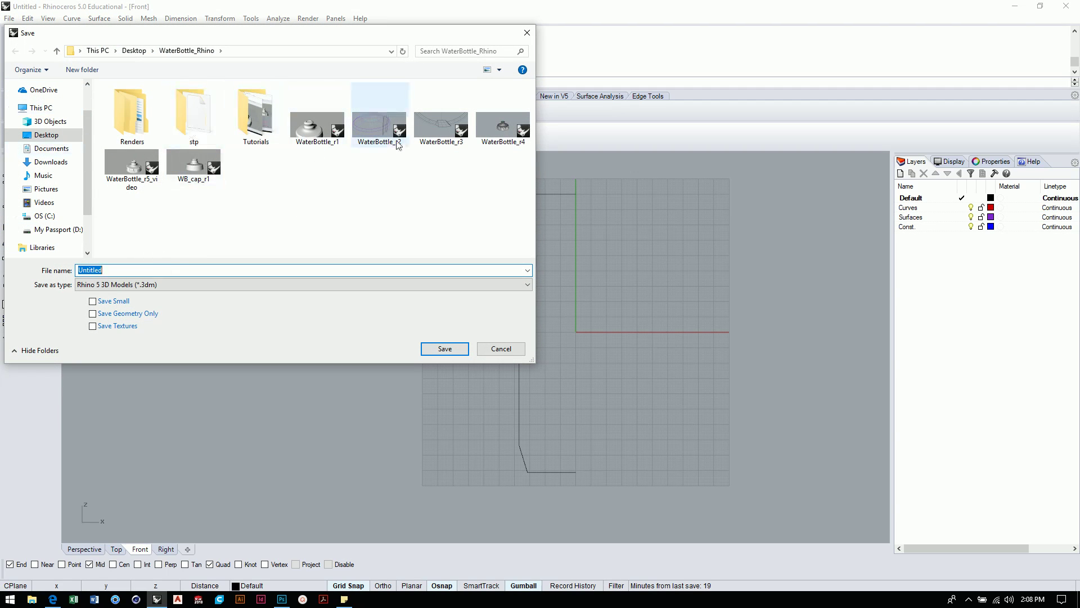
click(122, 270)
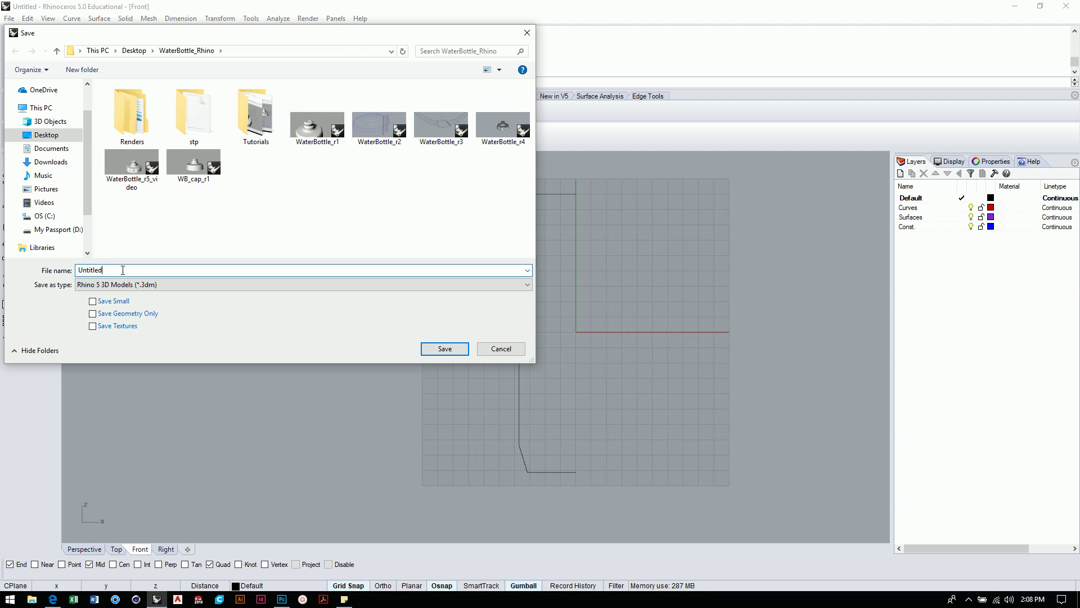
double_click(85, 272)
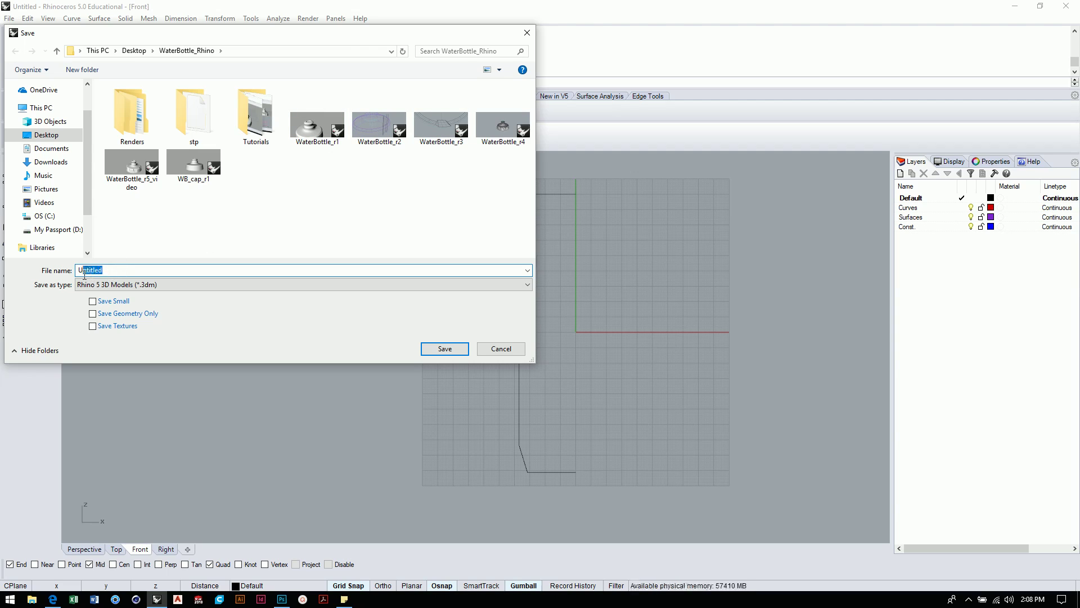
text(Bott)
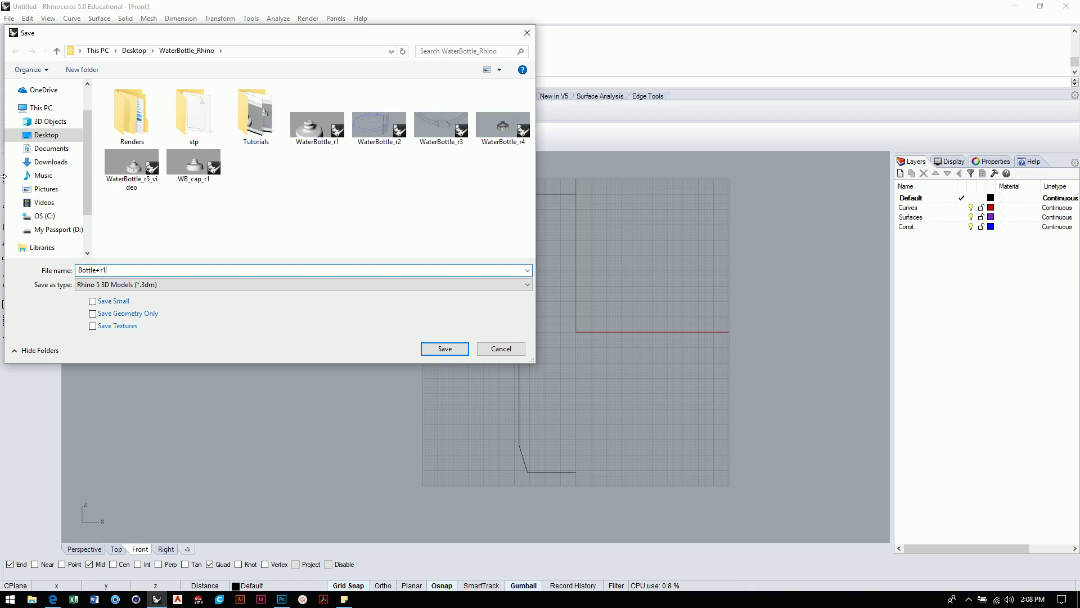
key(BackSpace)
text(1)
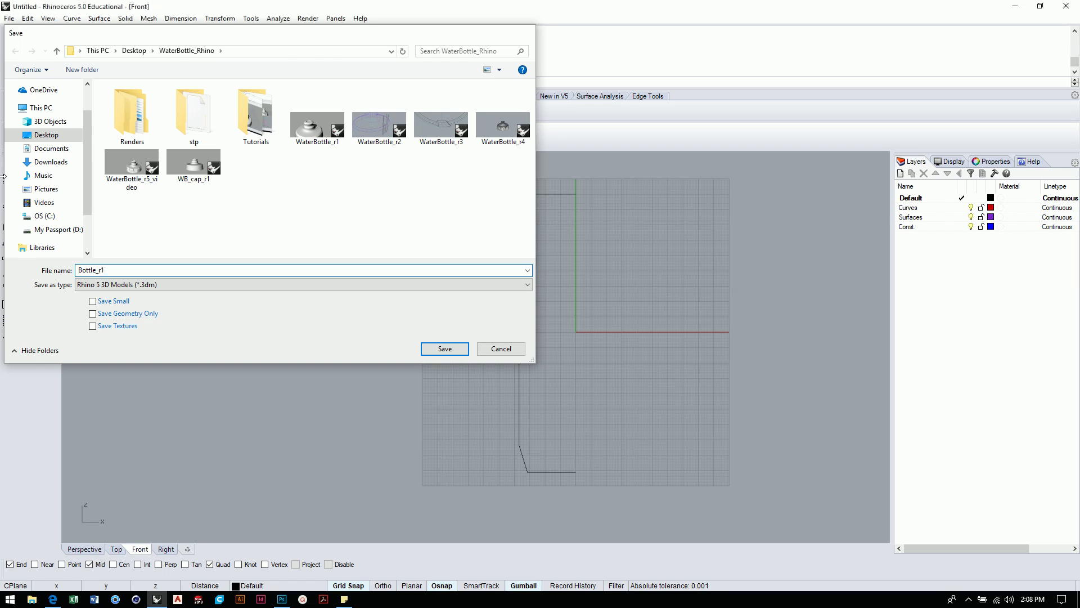
key(Return)
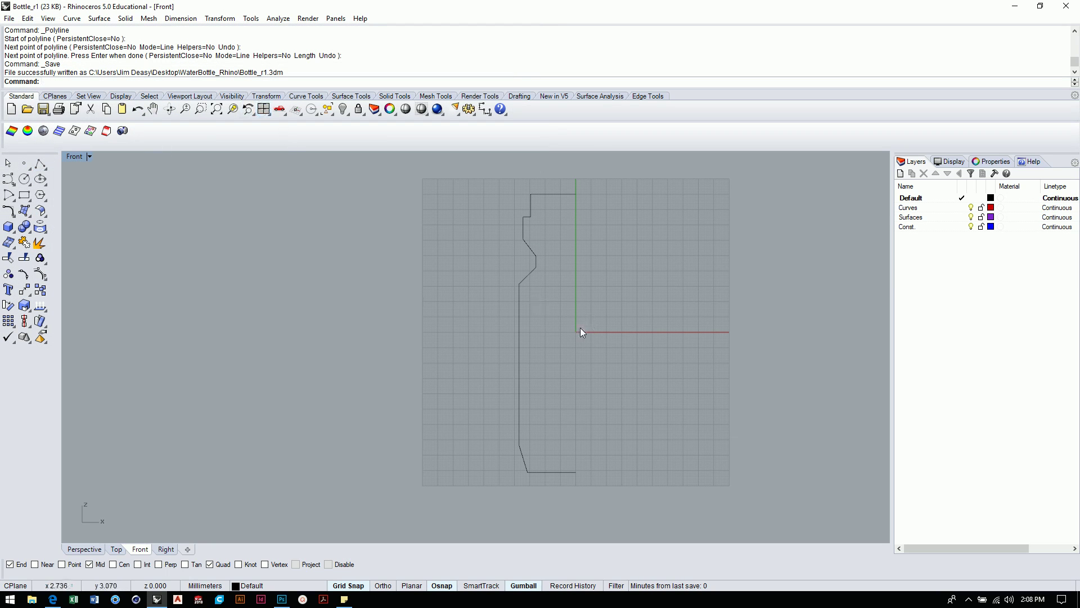
Move the whole profile straight up until its base line sits on the horizontal axis, with Osnap off for the fine adjustment.
scroll(574, 330, down, 5)
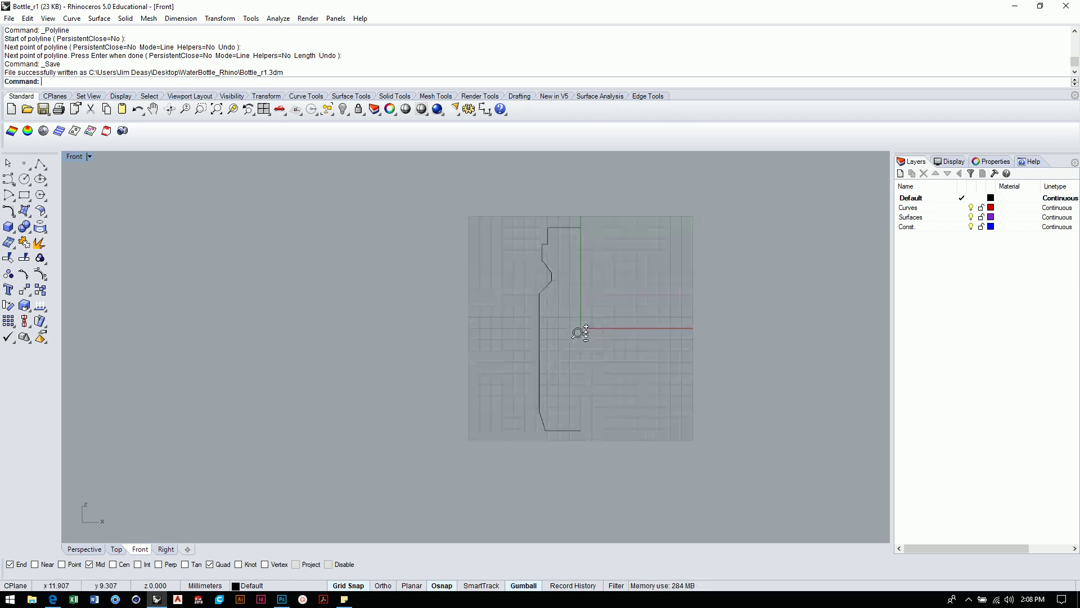
right_drag(562, 345, 555, 401)
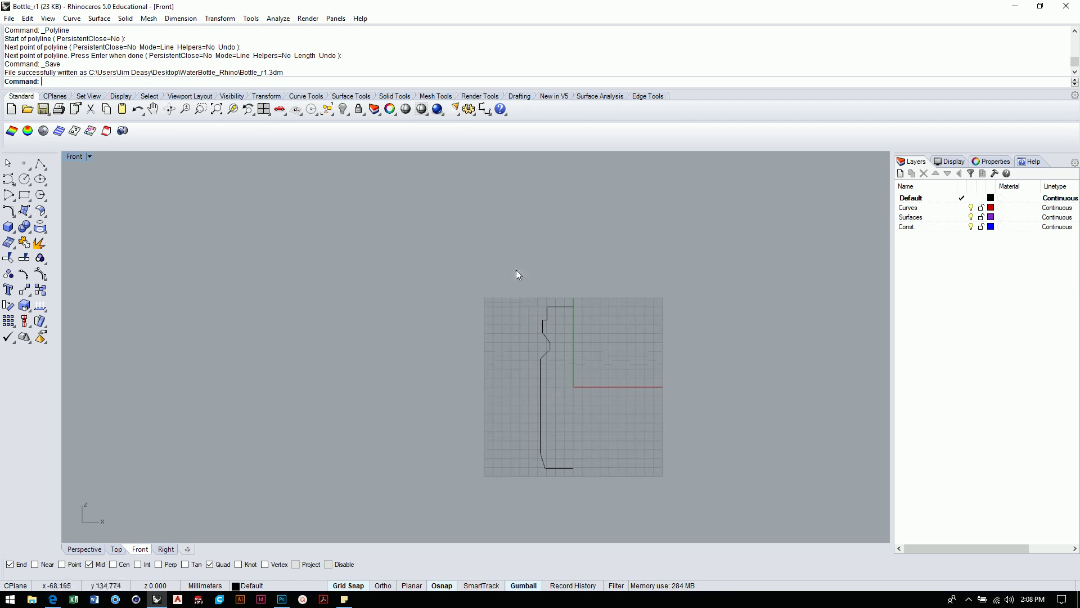
drag(484, 246, 609, 514)
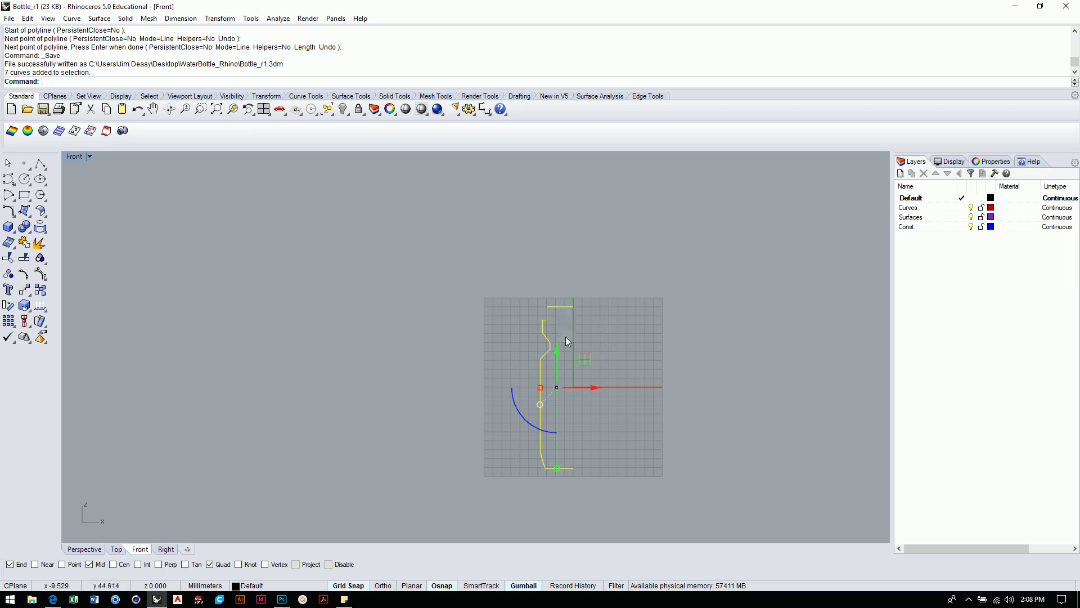
drag(556, 350, 556, 265)
scroll(569, 402, up, 5)
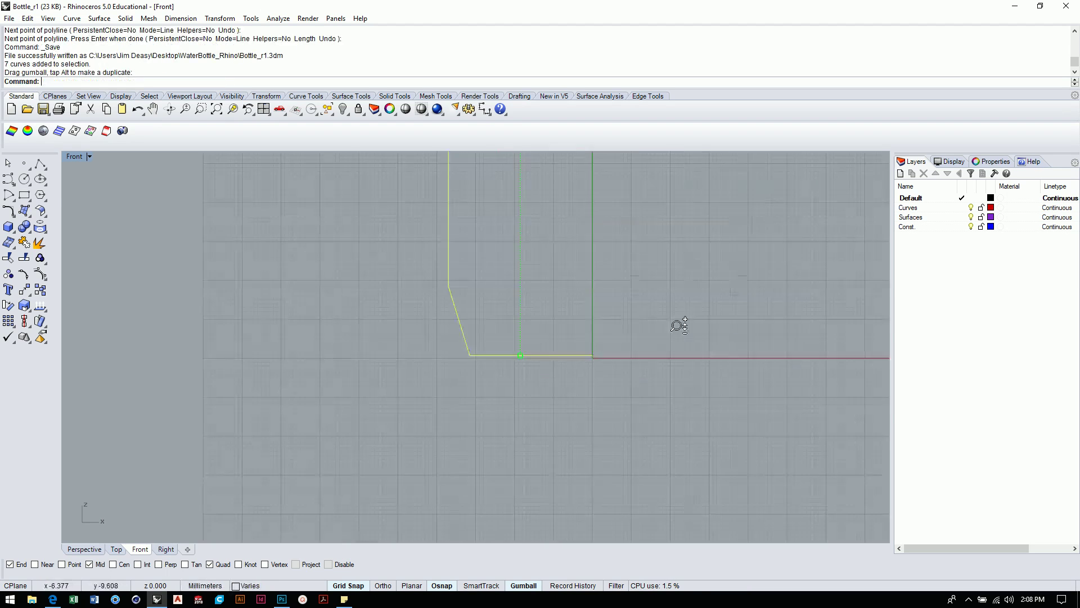
right_drag(583, 267, 576, 323)
scroll(577, 256, down, 2)
drag(535, 170, 535, 173)
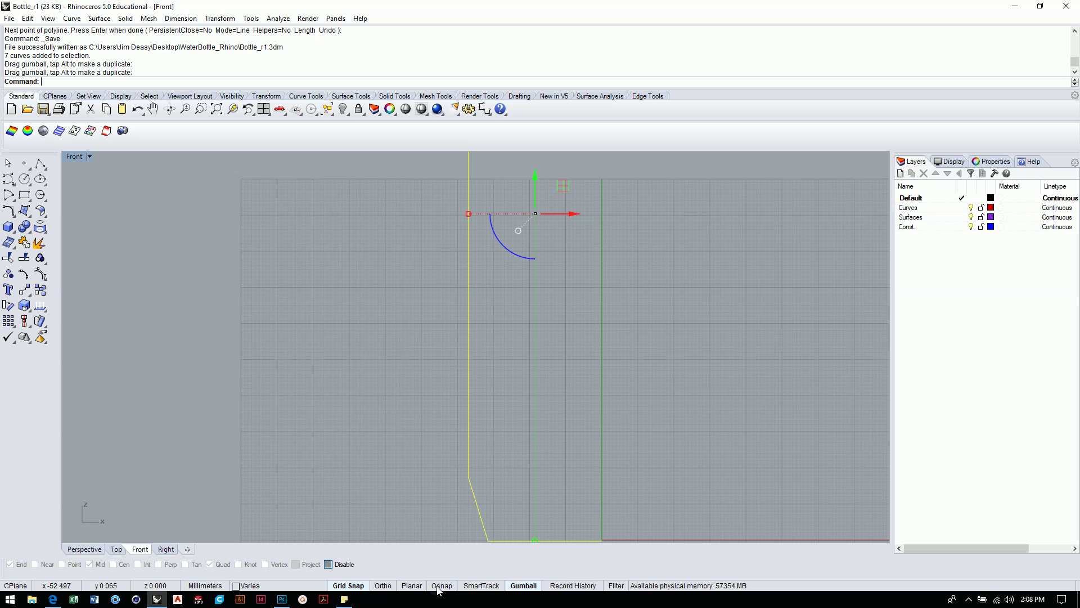
drag(535, 174, 537, 176)
key(Escape)
With Osnap on and Grid Snap off, add a horizontal linear dimension above the profile's top line, measured between its two ends.
scroll(664, 340, down, 6)
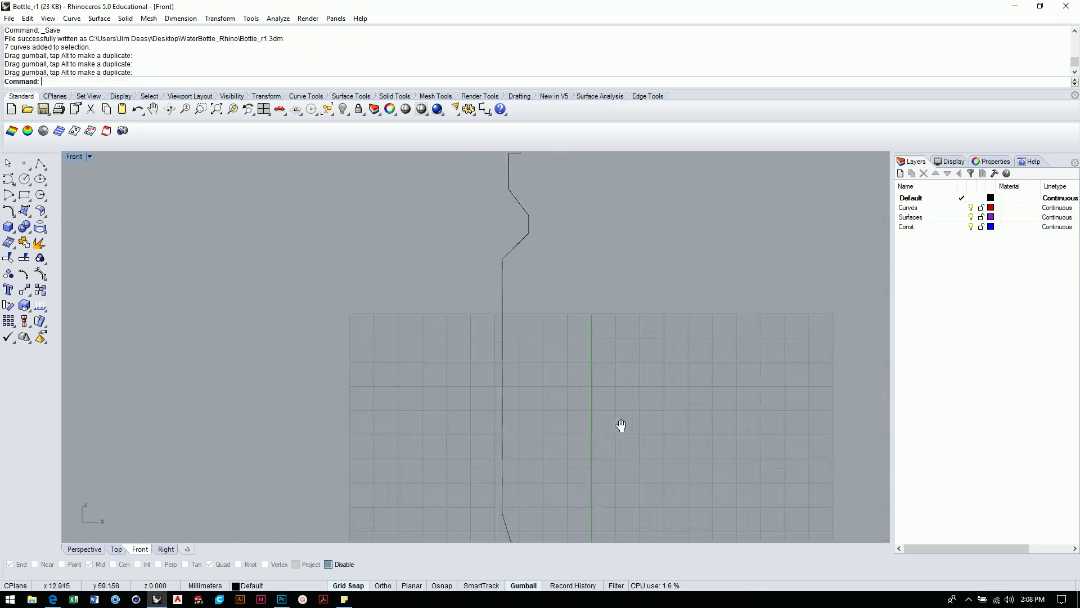
scroll(584, 384, down, 2)
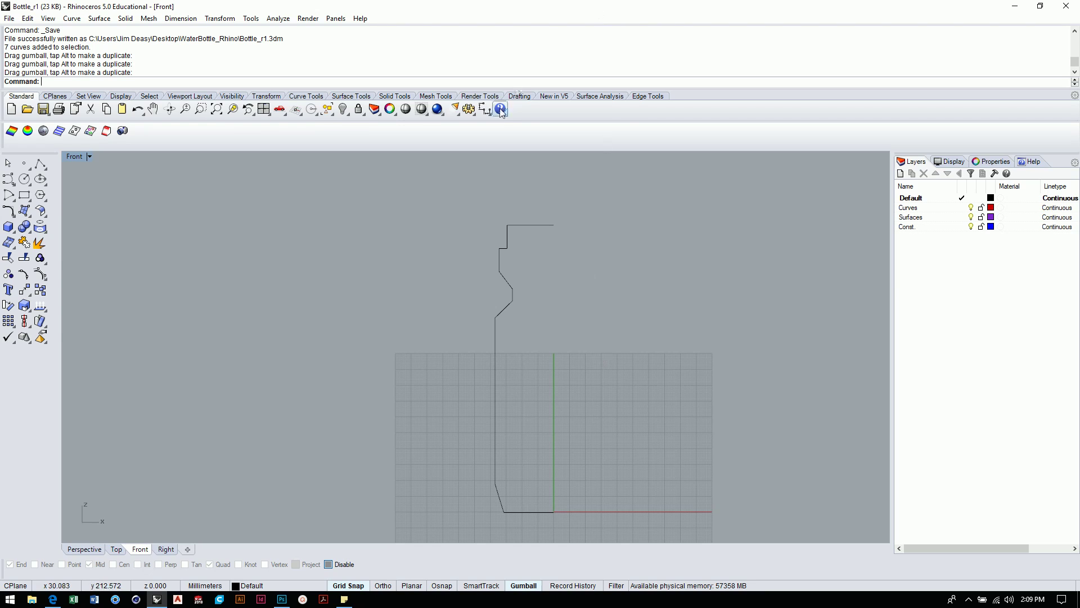
click(520, 97)
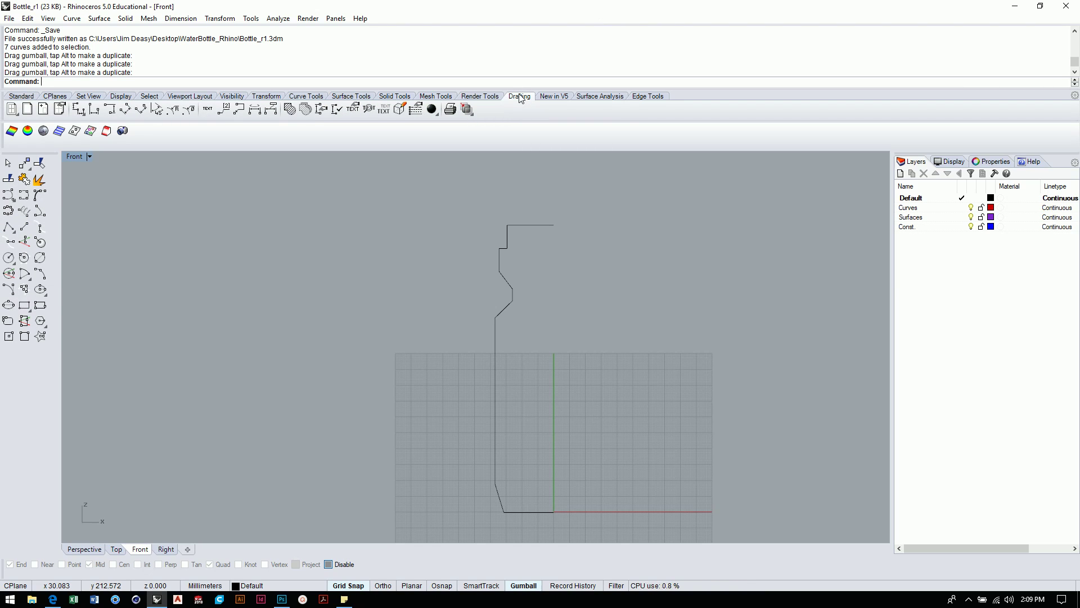
click(78, 110)
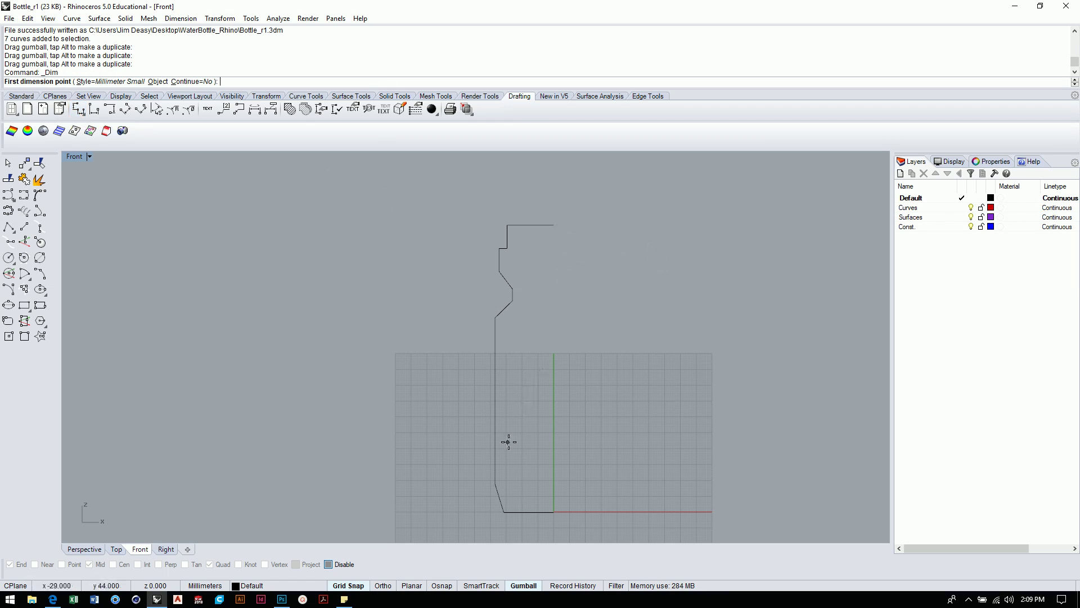
click(441, 586)
click(349, 586)
scroll(543, 384, down, 3)
right_drag(543, 384, 556, 554)
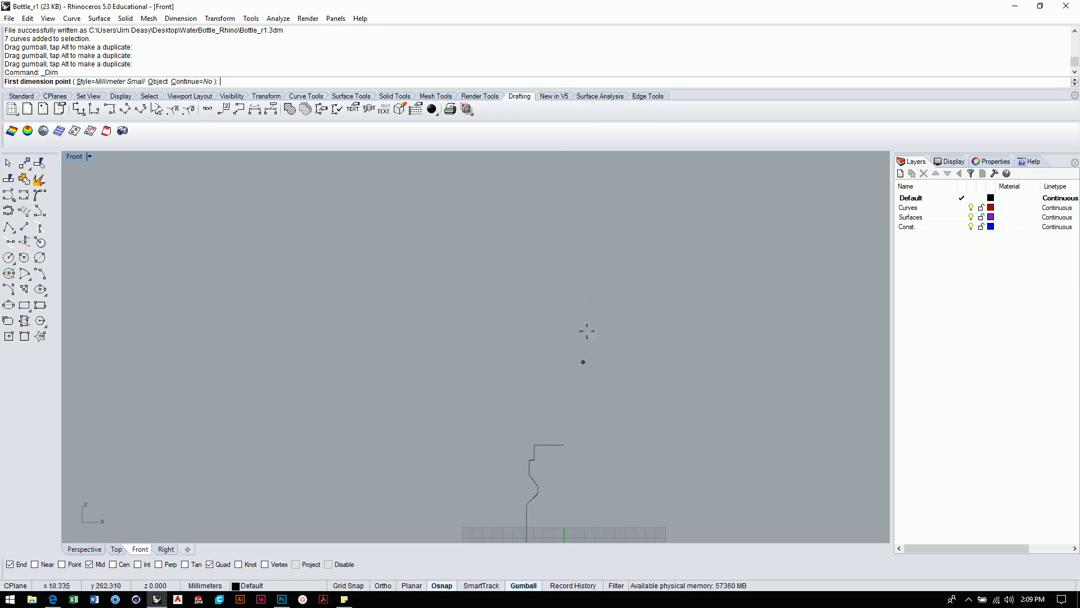
ctrl+right_drag(575, 452, 716, 362)
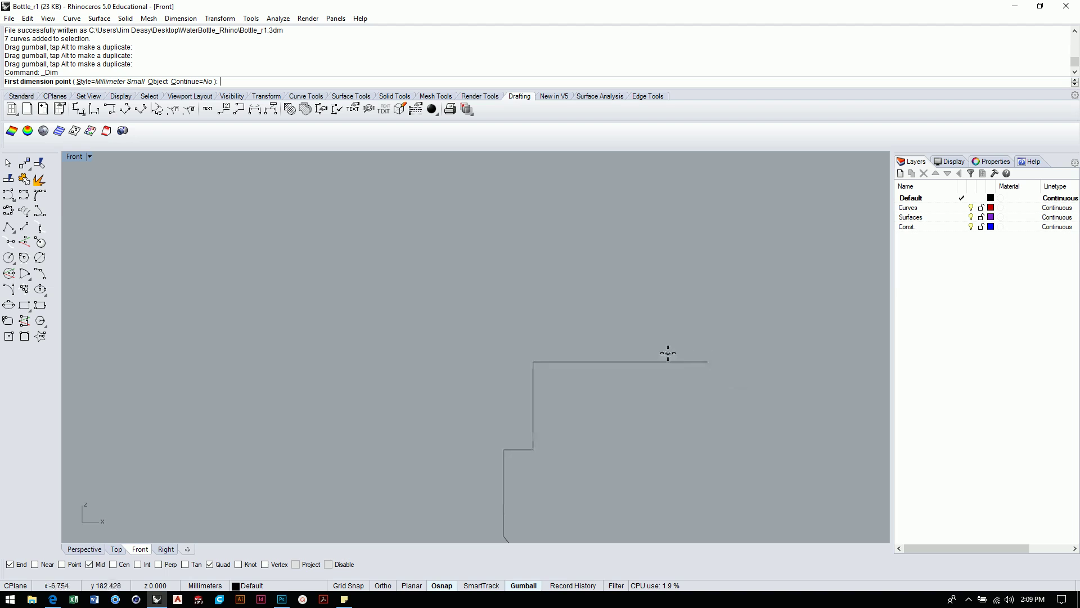
click(709, 361)
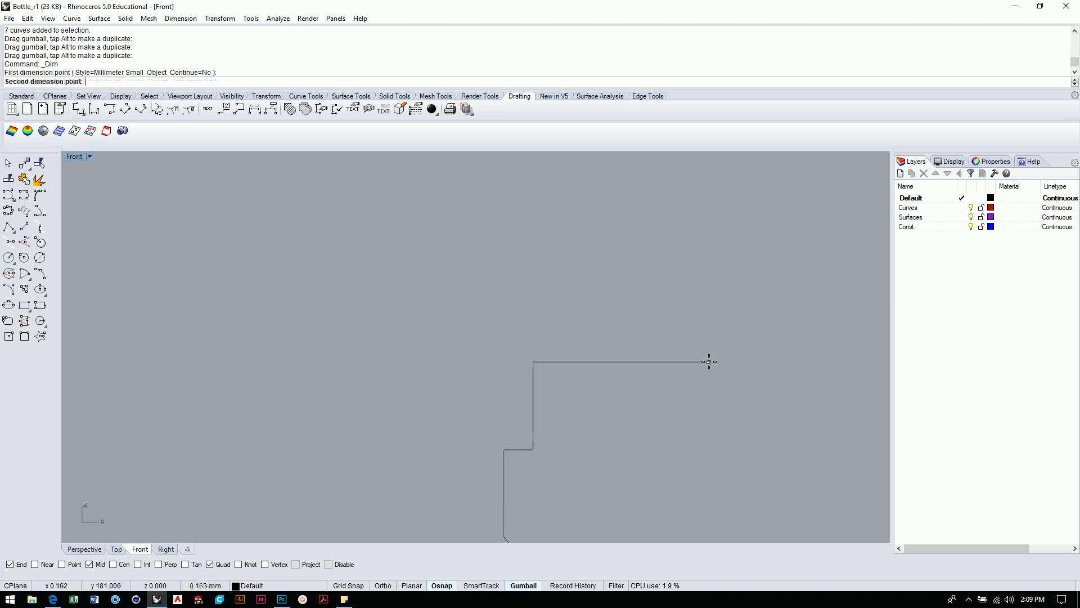
click(534, 362)
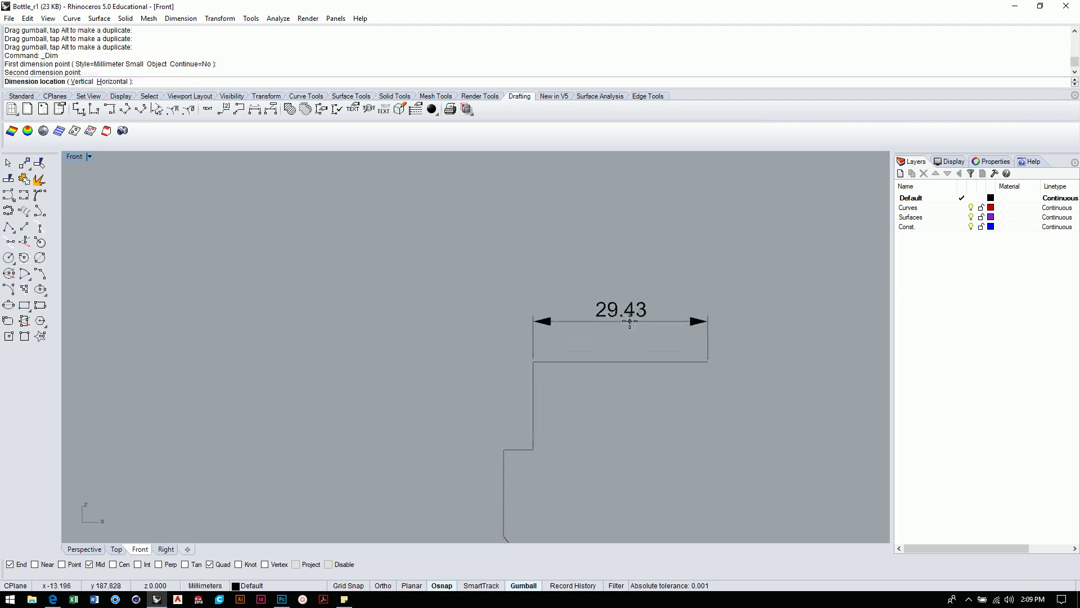
click(630, 322)
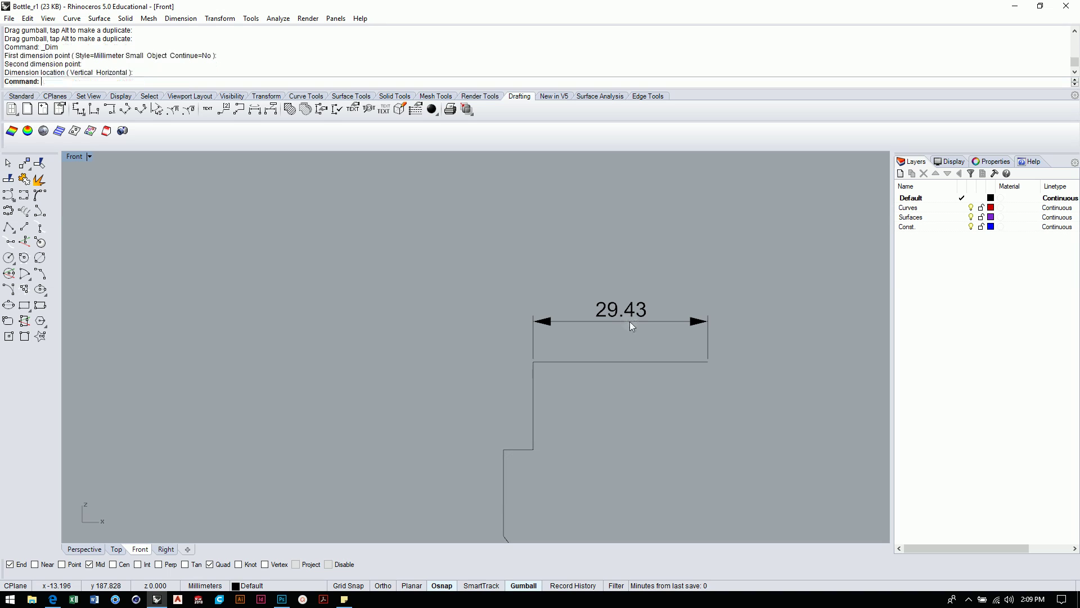
Shift the top line's dimension up away from the profile and back down so it overlaps the line.
click(619, 313)
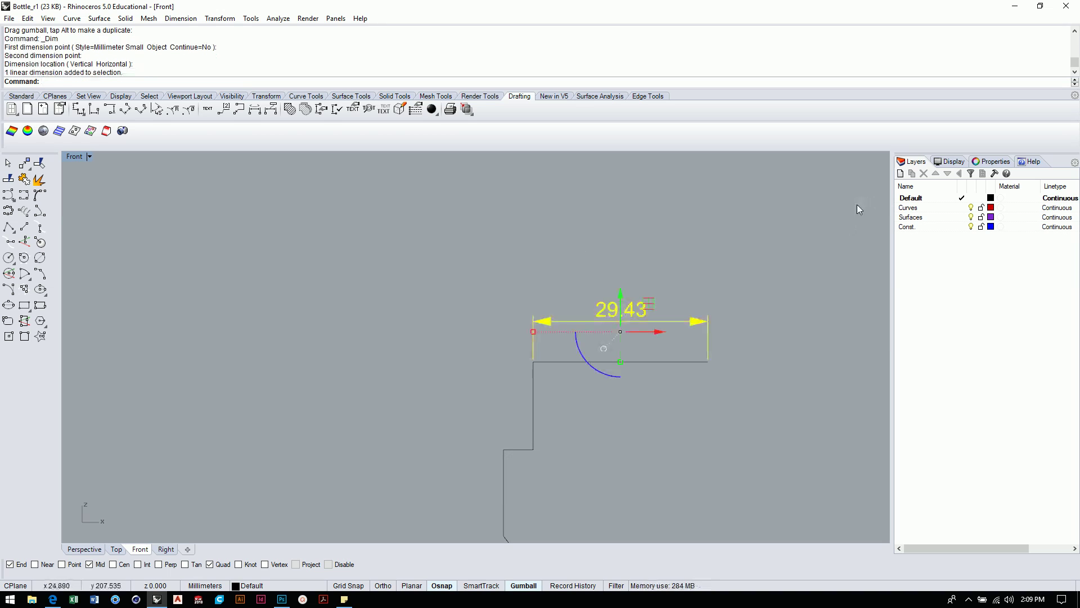
drag(622, 295, 621, 200)
click(795, 305)
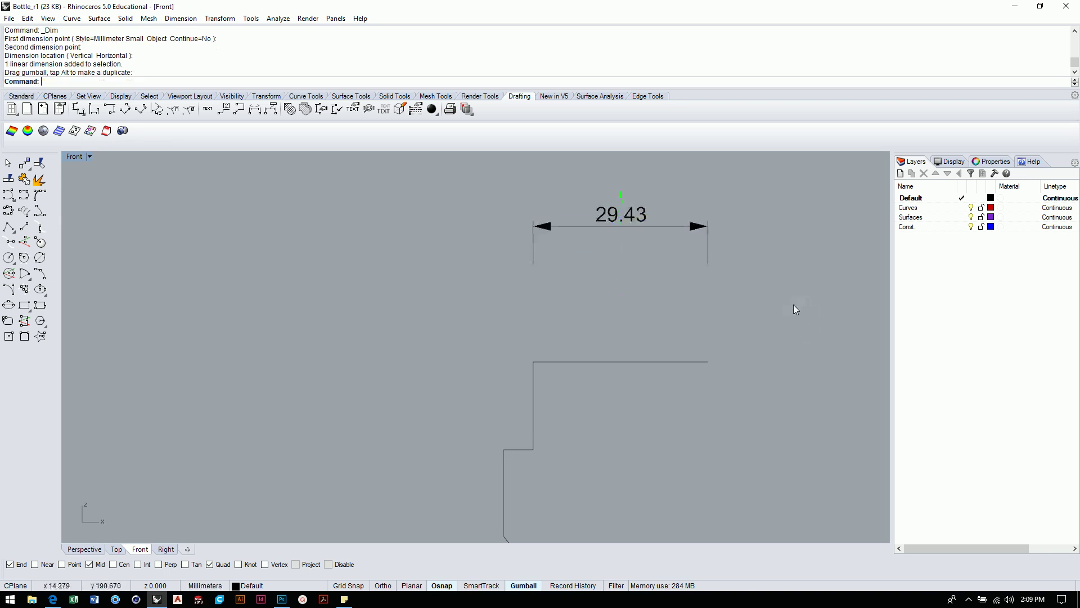
click(636, 220)
drag(621, 197, 752, 336)
click(770, 341)
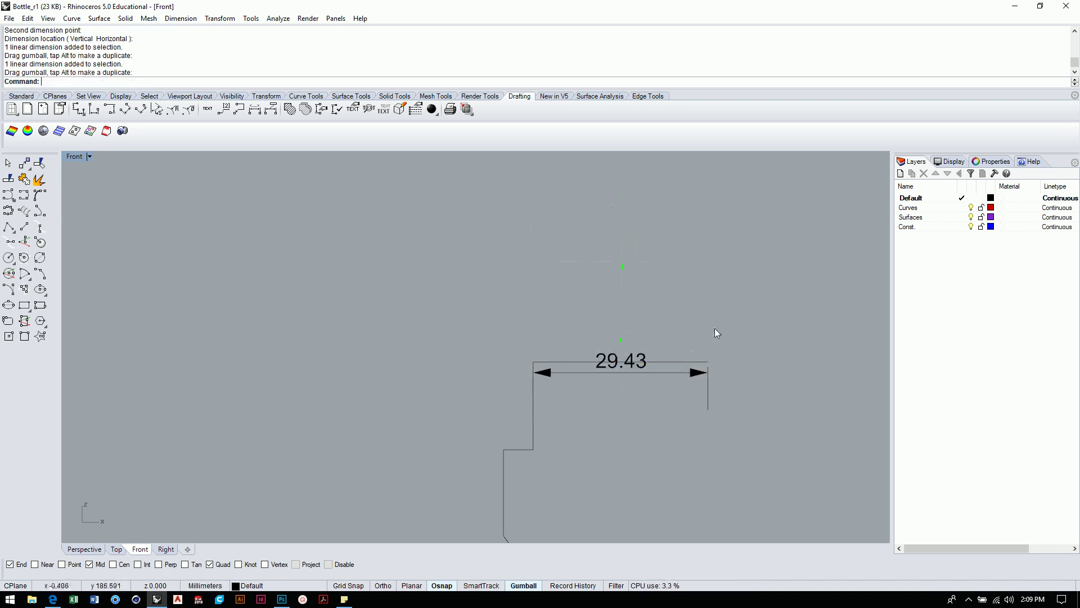
Move the top line's dimension straight up so it sits clear above the profile's top line.
click(618, 359)
drag(619, 346, 633, 301)
key(Escape)
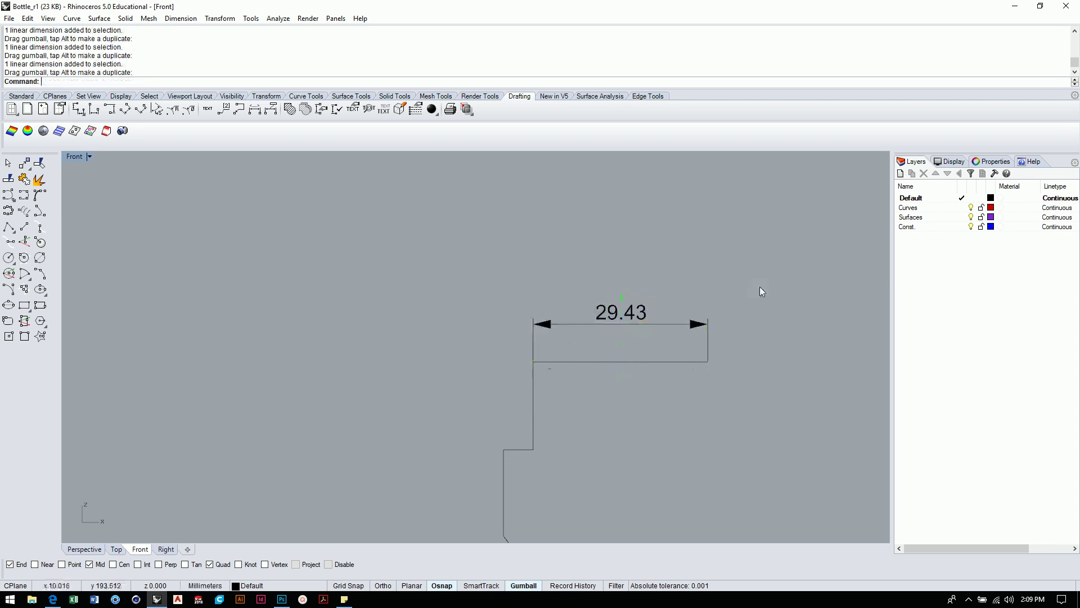
Create a new layer named Dims.
right_click(929, 248)
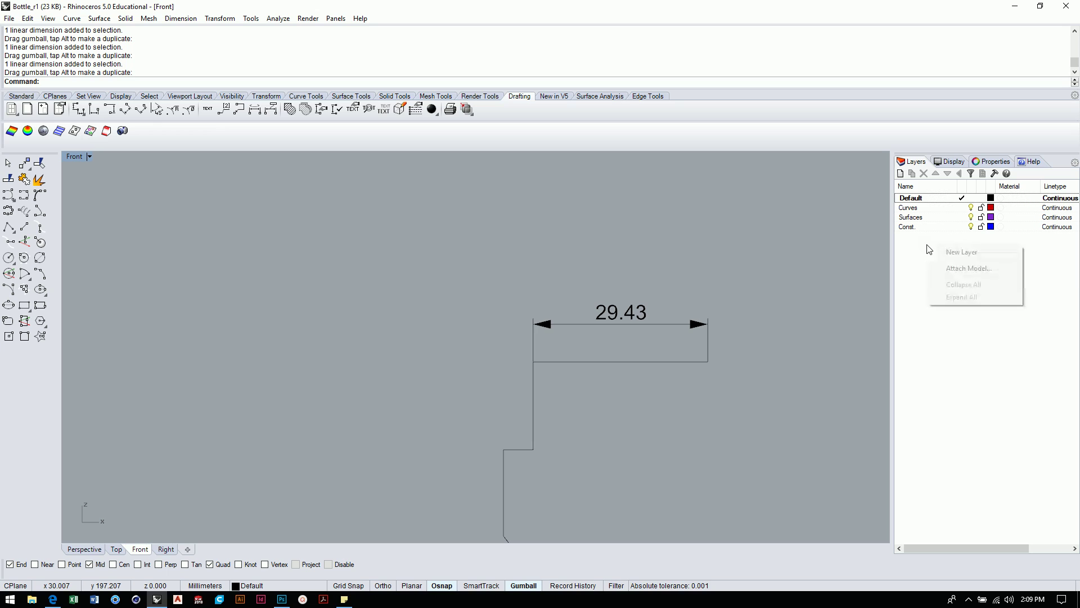
click(957, 252)
text(Dims)
key(Return)
click(966, 289)
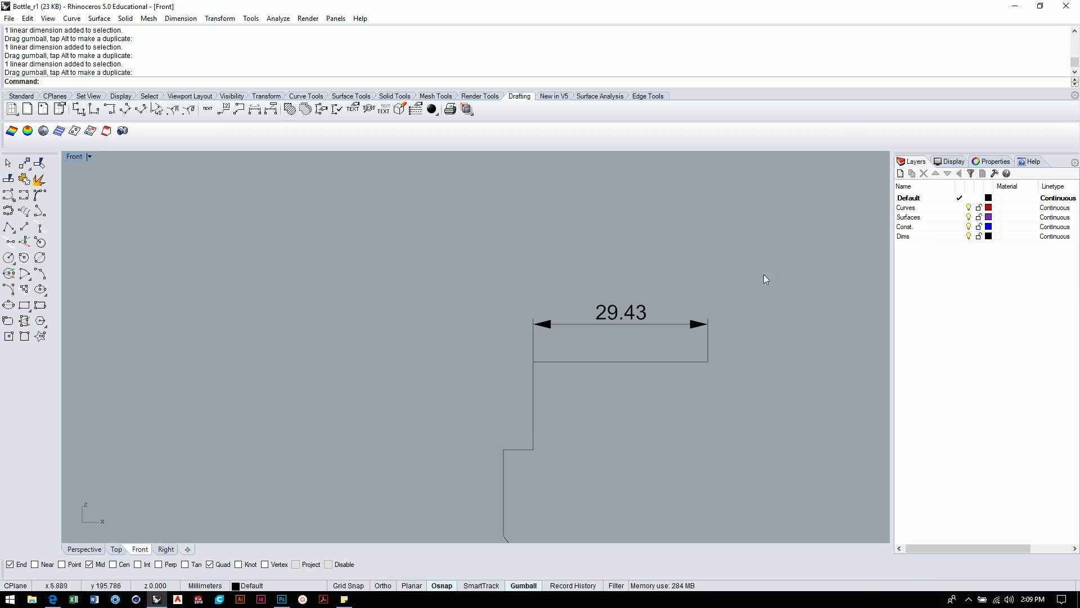
Change the top line's dimension to the Dims layer, and switch that layer off and on again to check it.
click(616, 320)
click(906, 236)
right_click(906, 237)
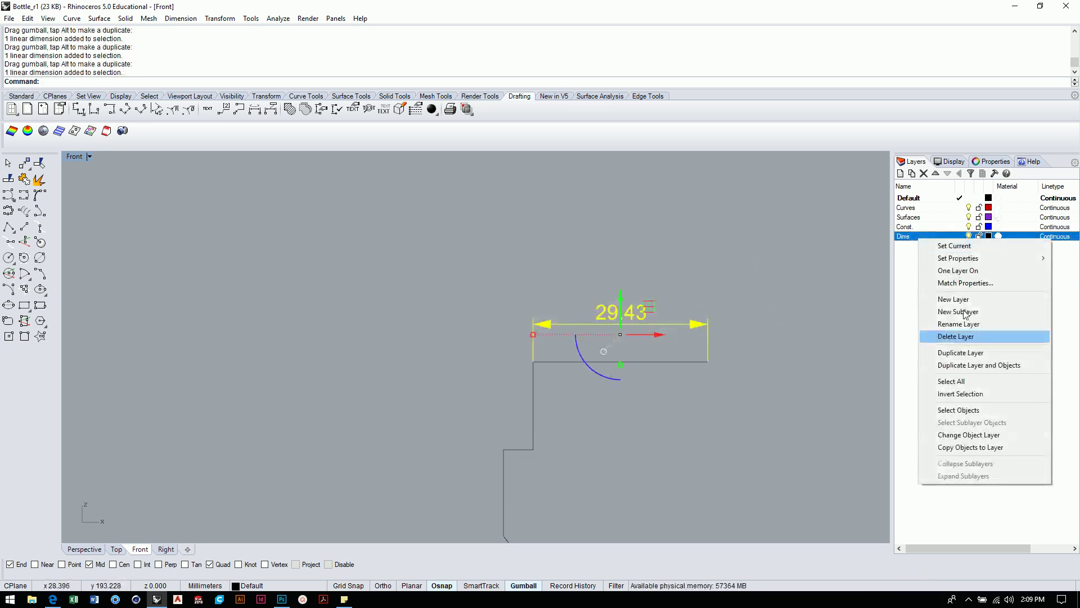
click(970, 435)
click(969, 236)
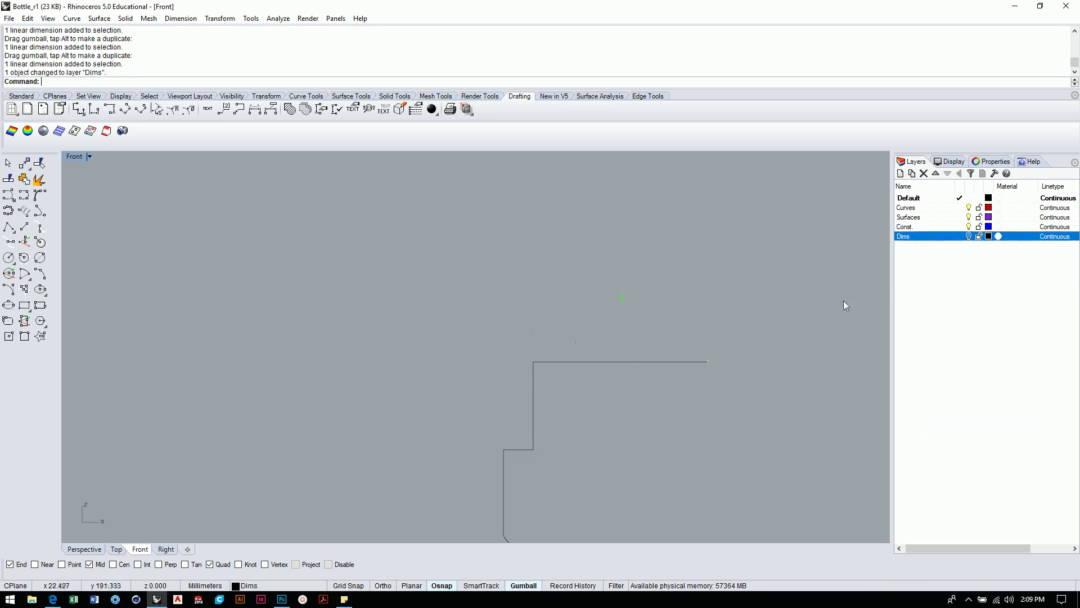
click(969, 236)
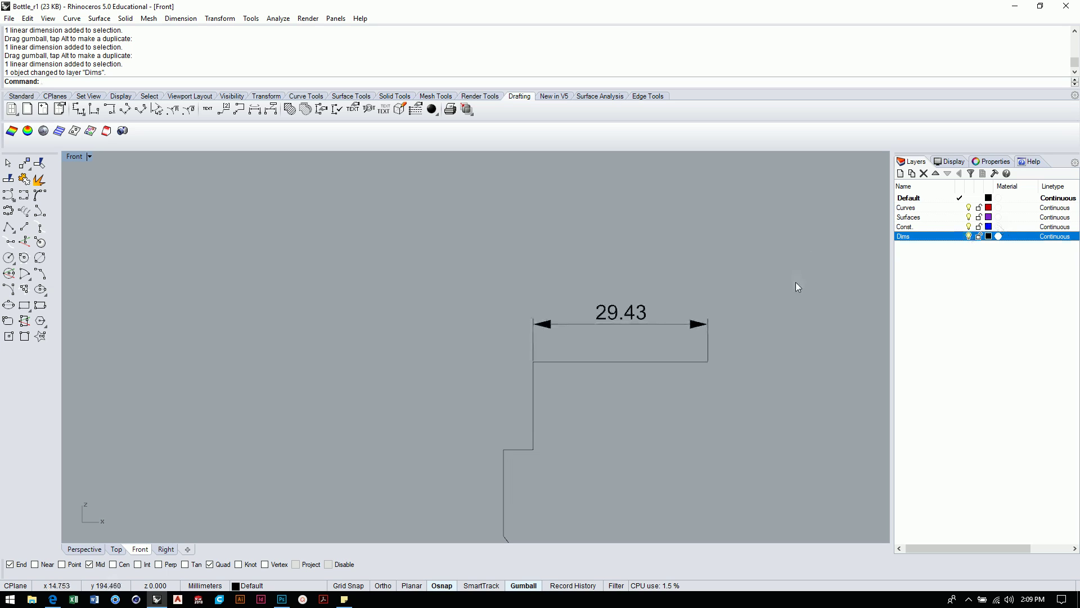
Add a vertical dimension for the profile's uppermost vertical edge, placed just outside the profile beneath the top line.
scroll(677, 313, down, 2)
right_drag(666, 336, 719, 311)
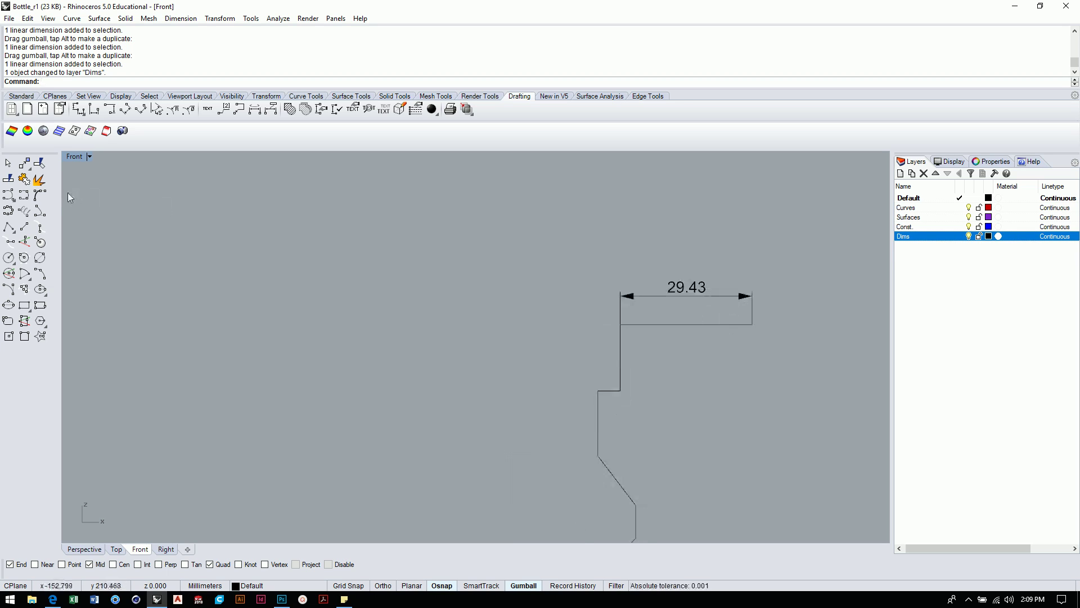
click(79, 109)
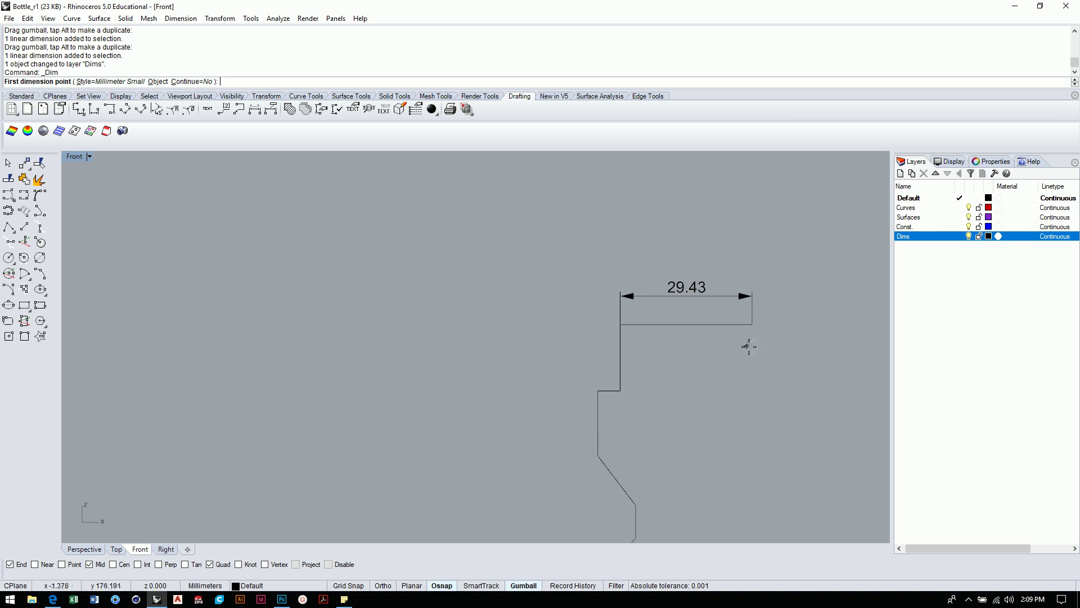
click(620, 325)
click(620, 390)
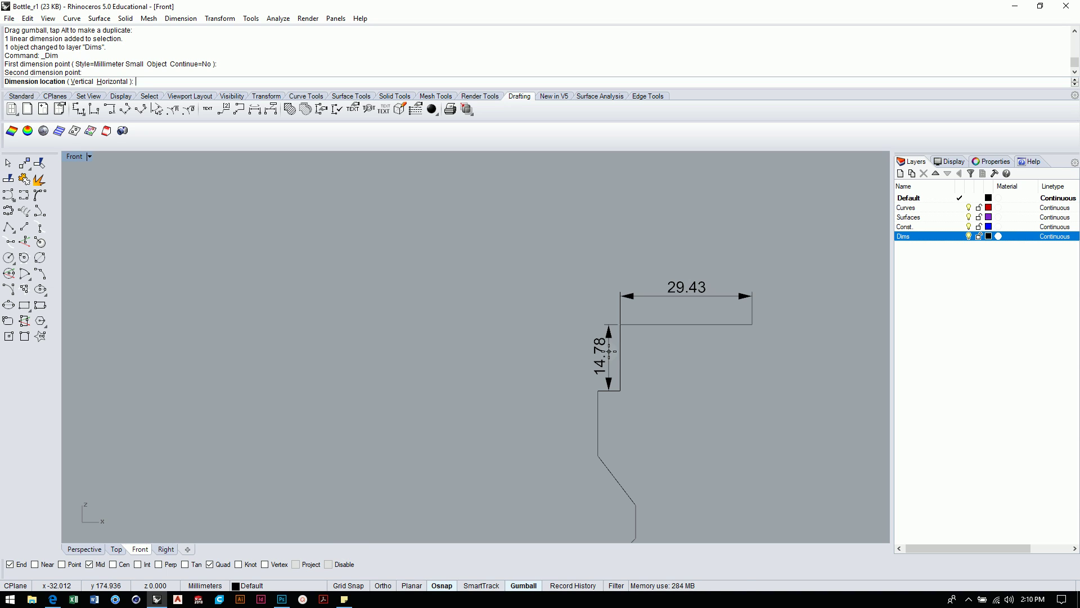
click(606, 351)
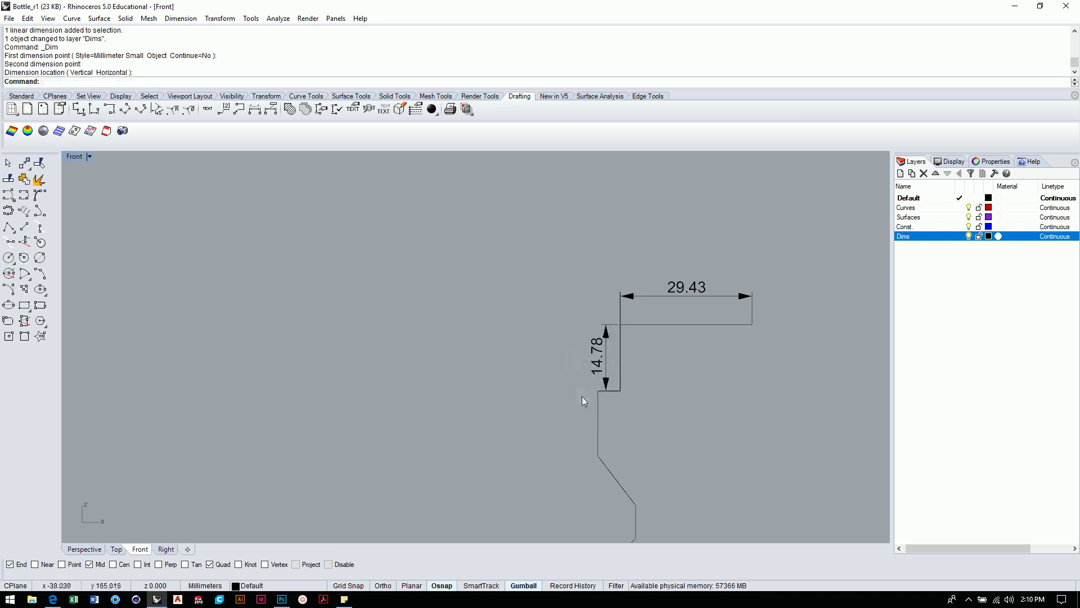
Add a horizontal dimension for the small ledge's width and a vertical dimension for the wall segment directly beneath the ledge.
right_click(428, 304)
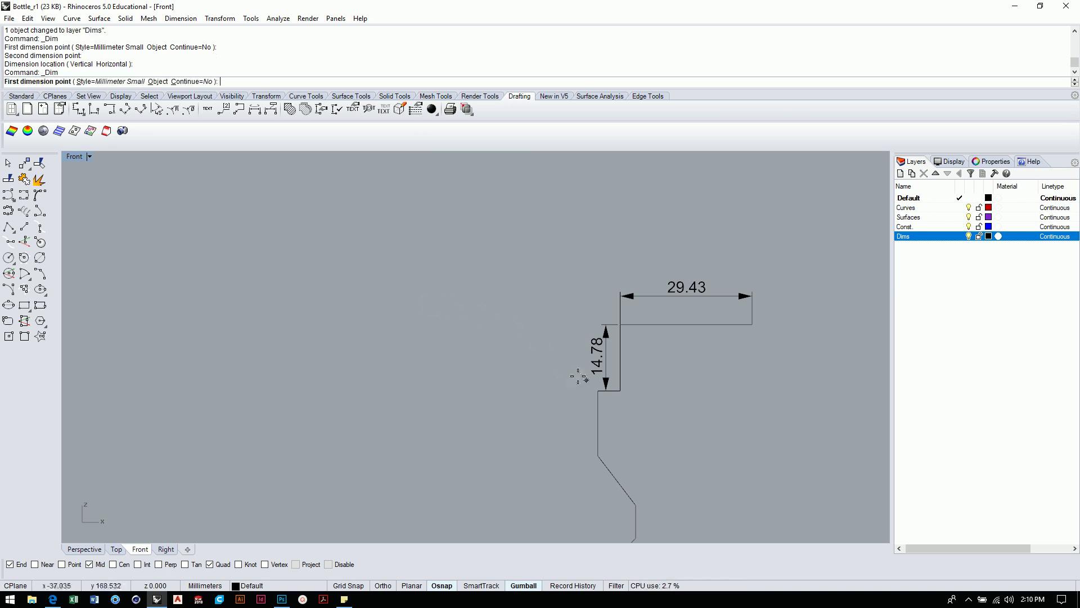
click(597, 391)
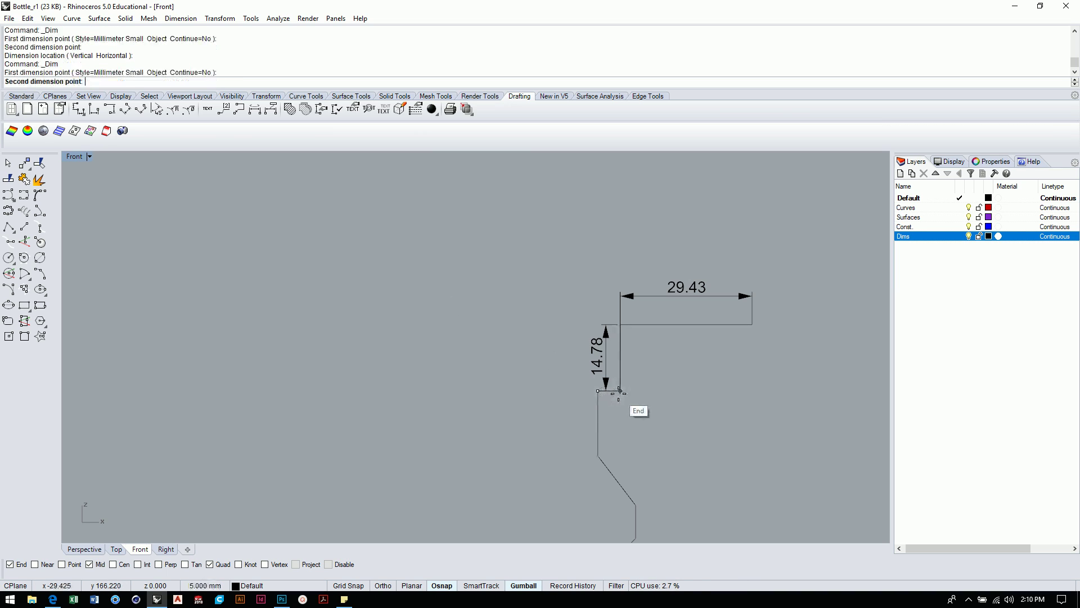
click(619, 390)
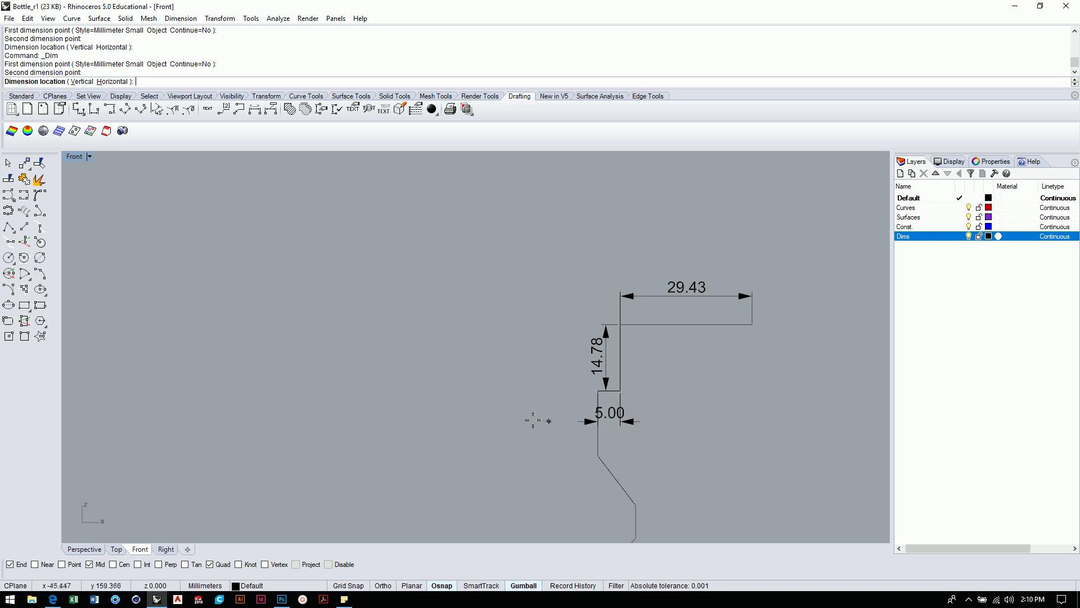
click(681, 417)
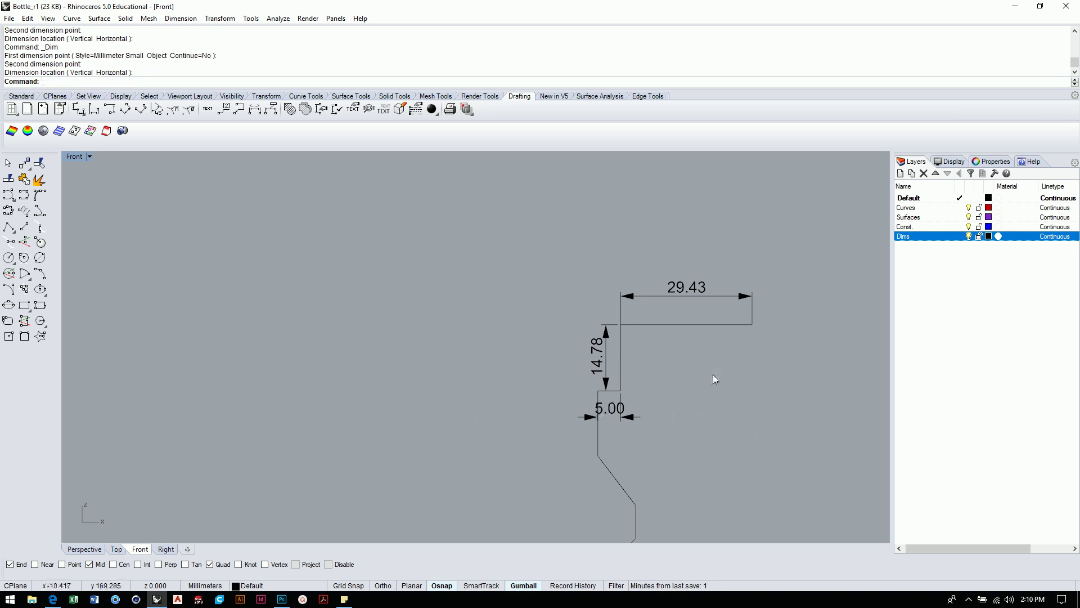
key(Return)
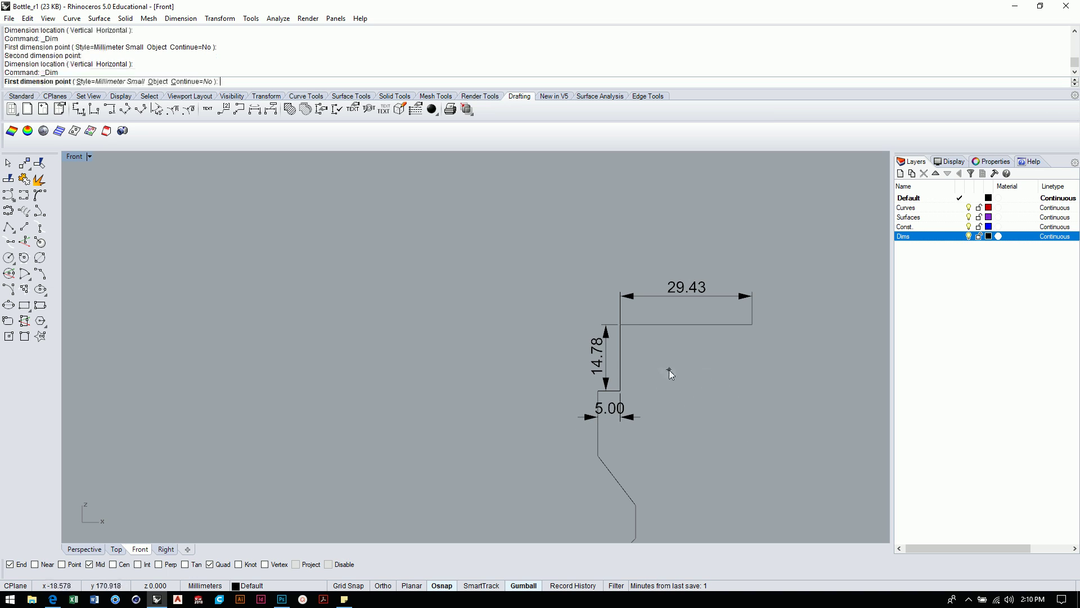
click(598, 390)
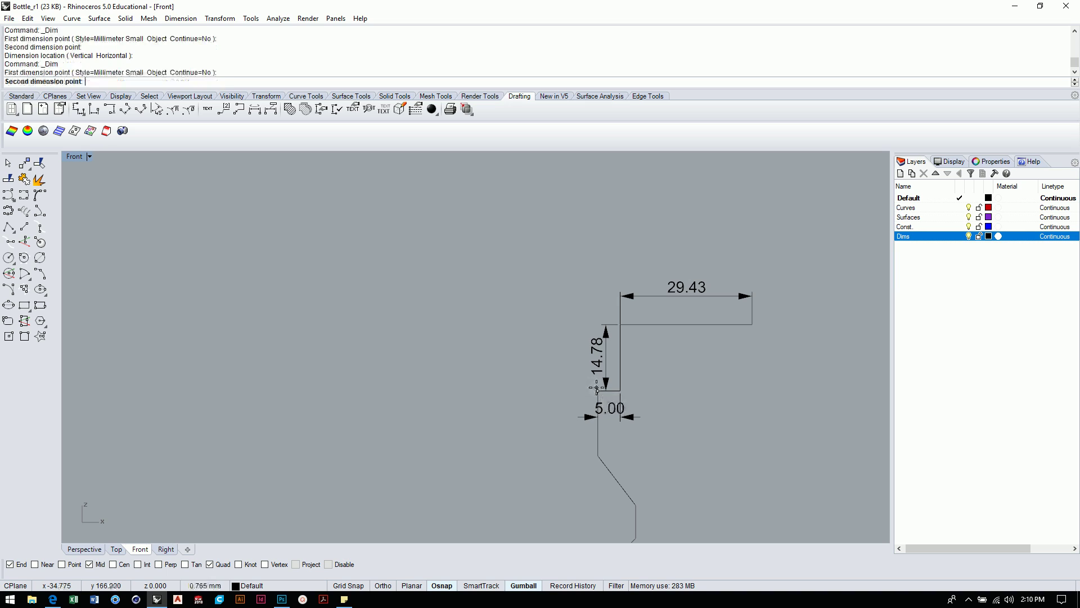
click(598, 456)
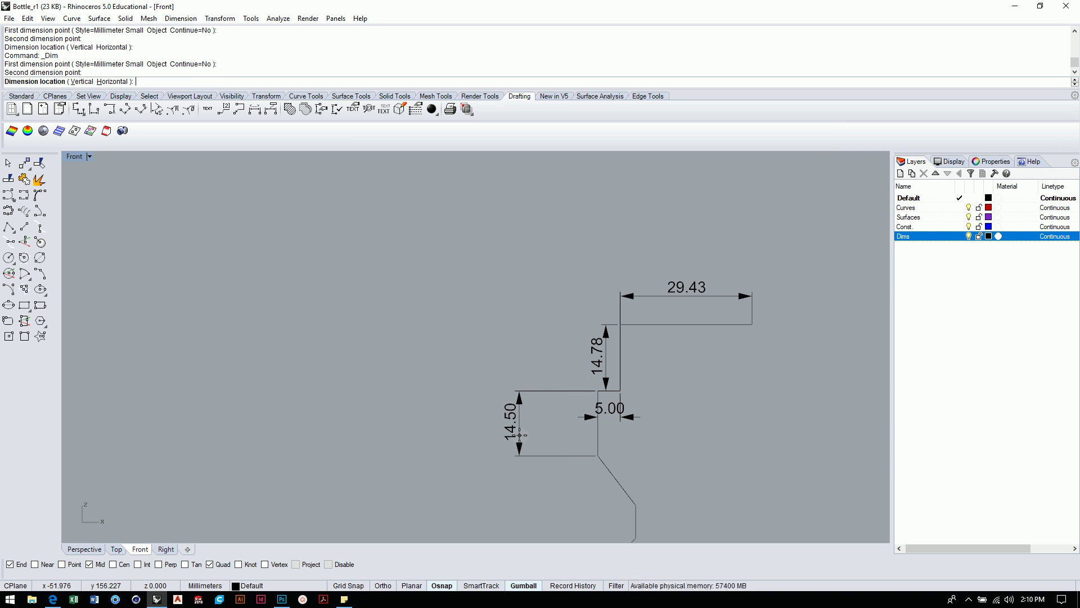
click(520, 435)
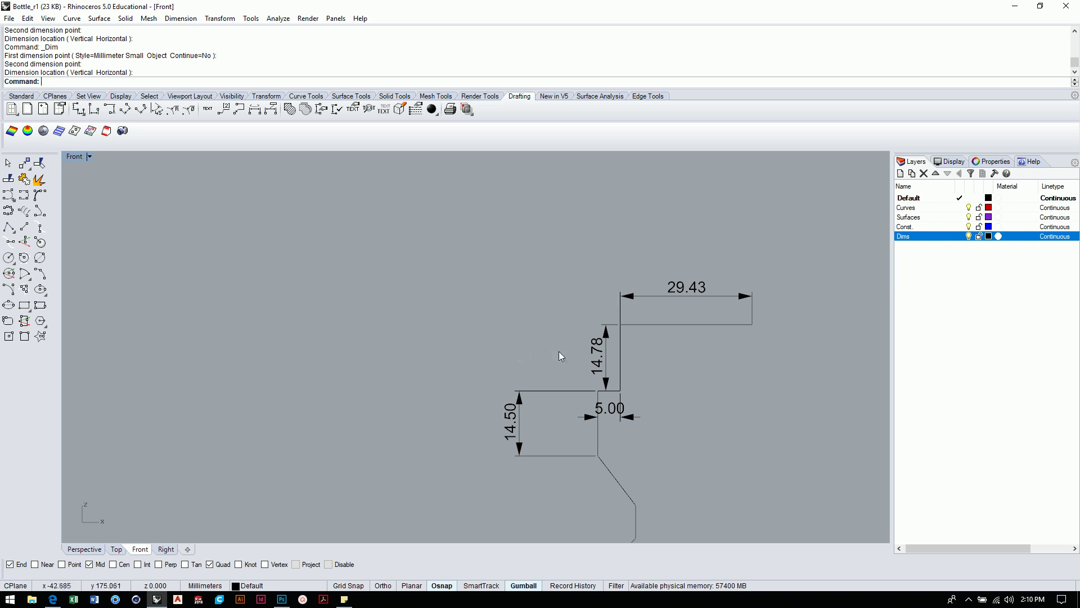
Add a vertical dimension for the height of the upper slanted segment that narrows inward, placed well outside the profile.
scroll(576, 348, down, 2)
right_drag(554, 351, 510, 280)
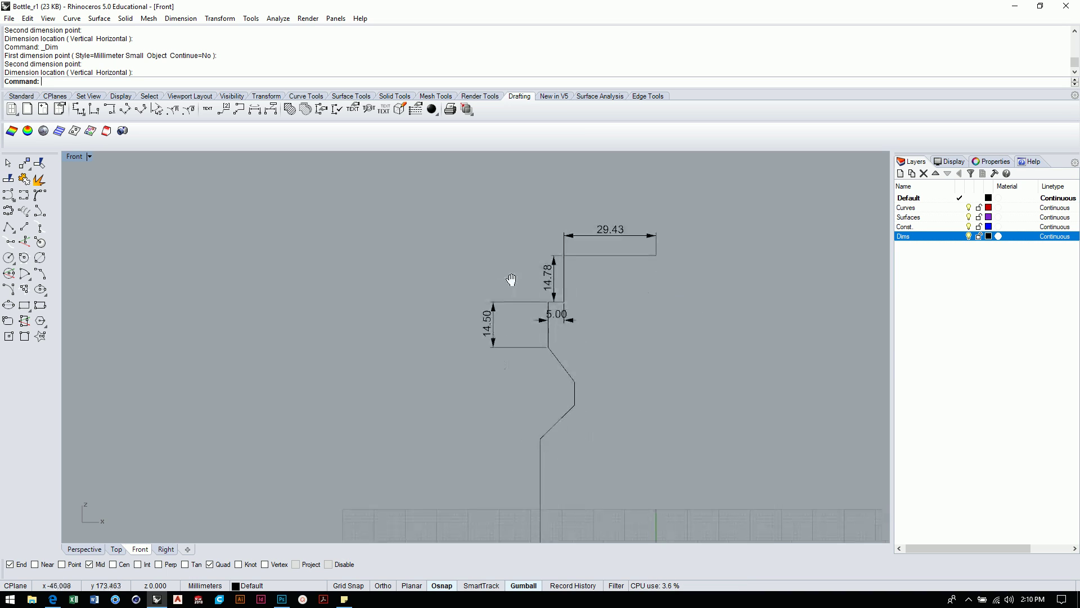
key(Return)
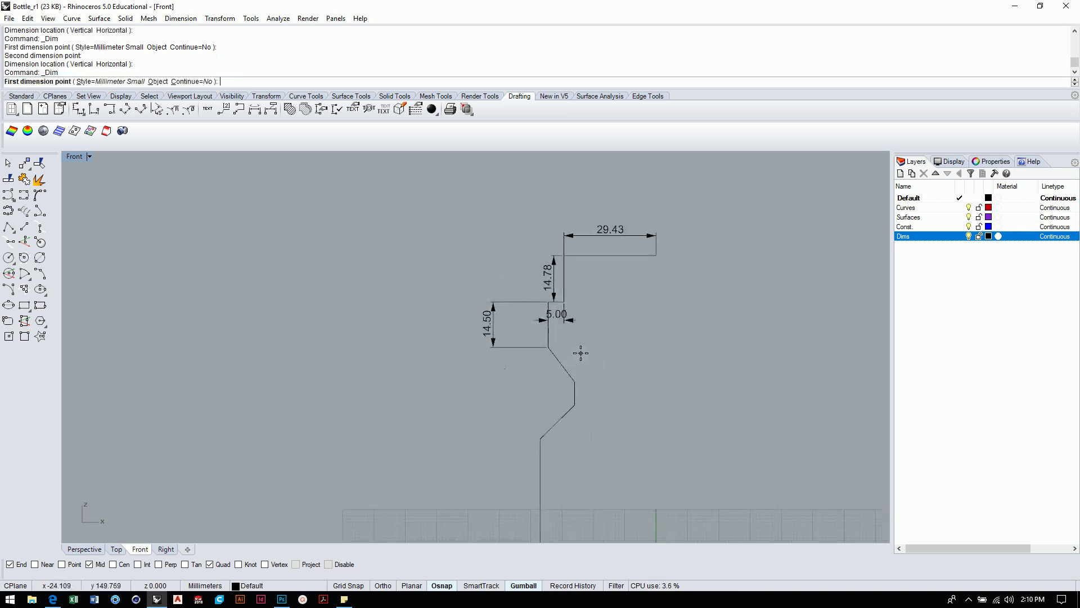
click(549, 347)
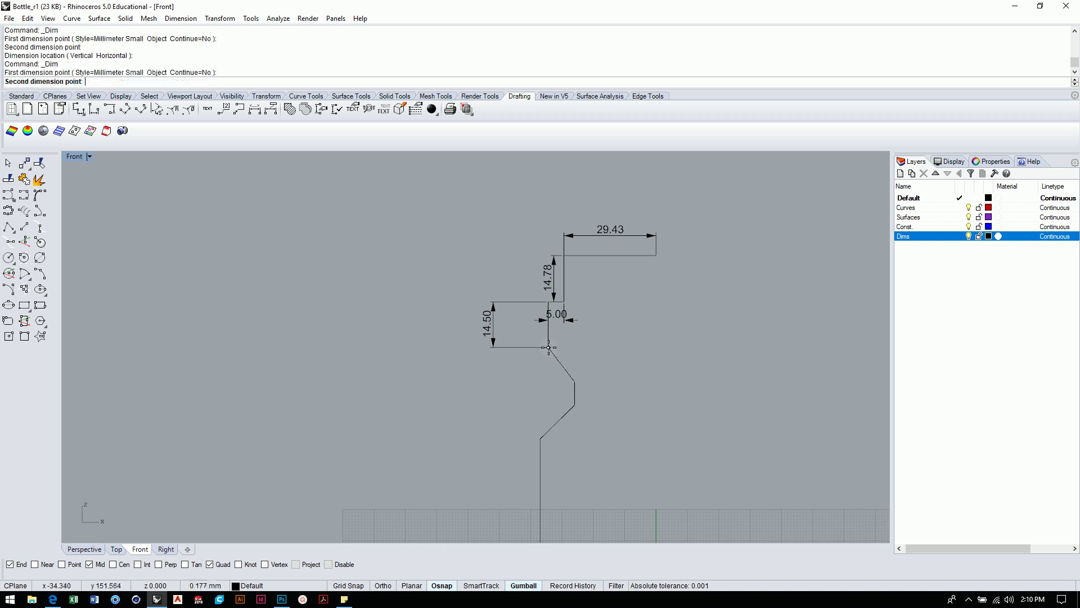
click(574, 382)
click(441, 365)
Add vertical dimensions for the short vertical segment of the waist and for the slanted segment that widens below it.
key(Return)
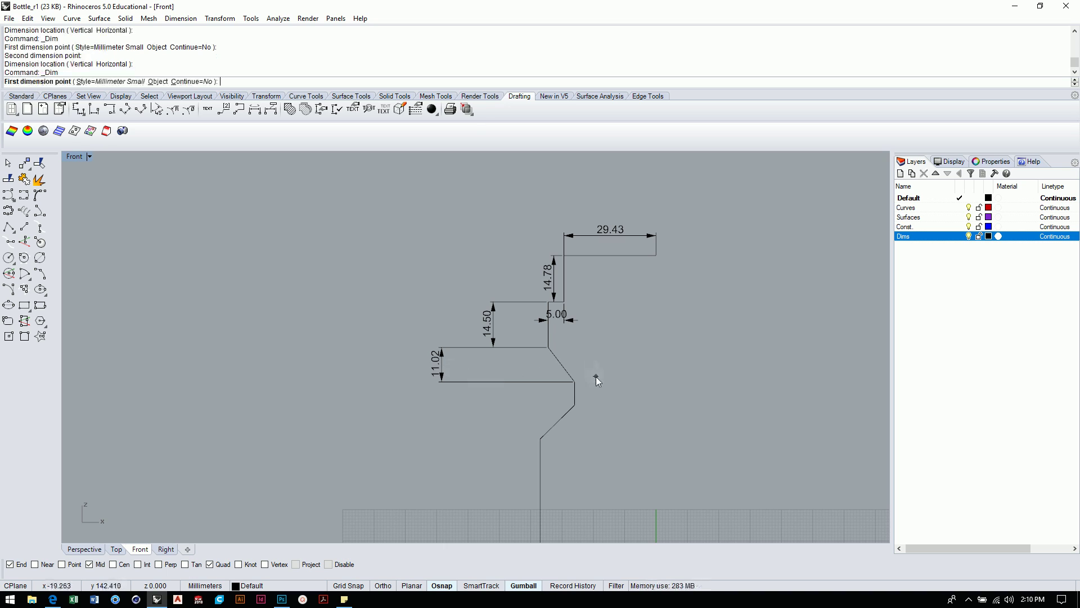
click(574, 381)
click(574, 405)
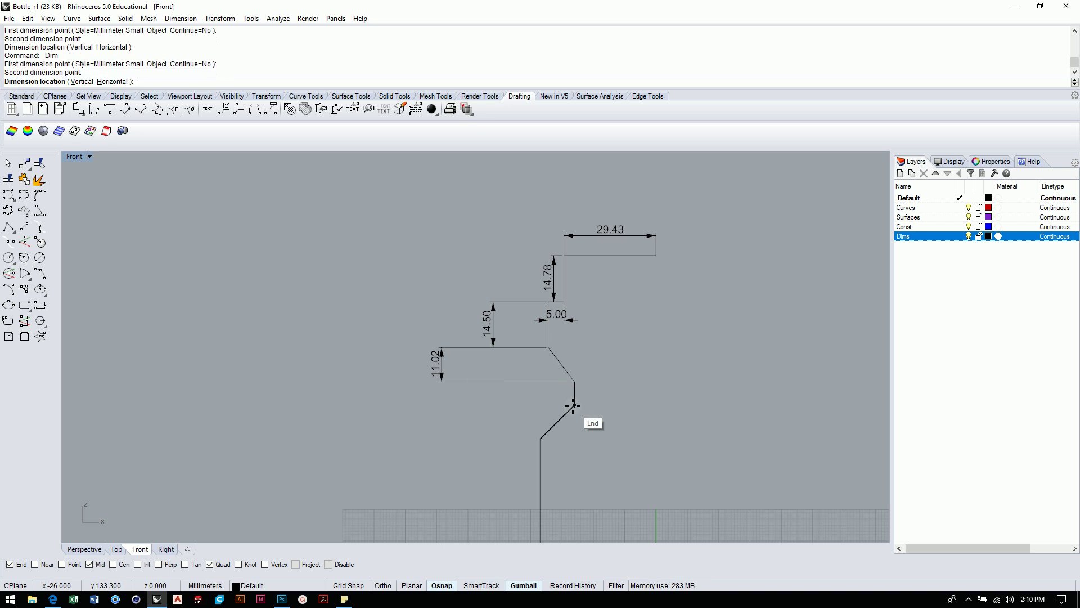
click(464, 401)
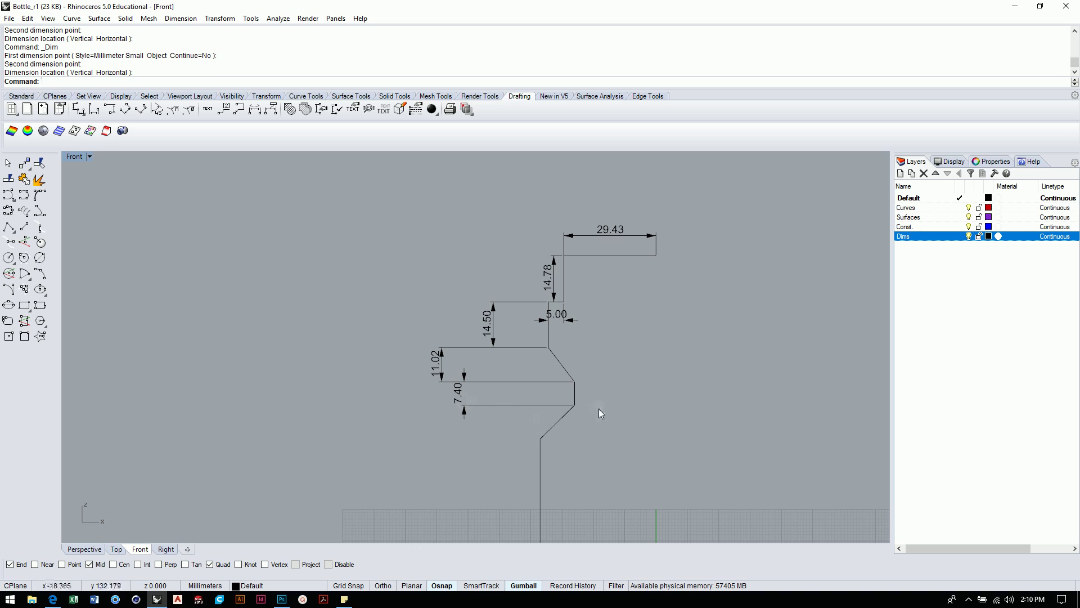
key(Return)
click(575, 404)
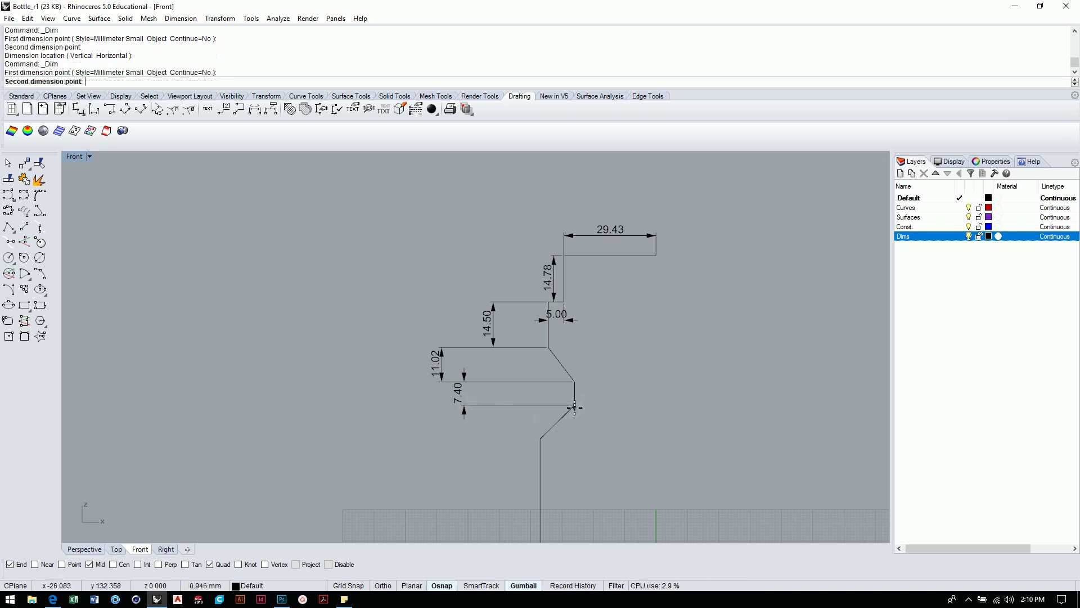
click(538, 440)
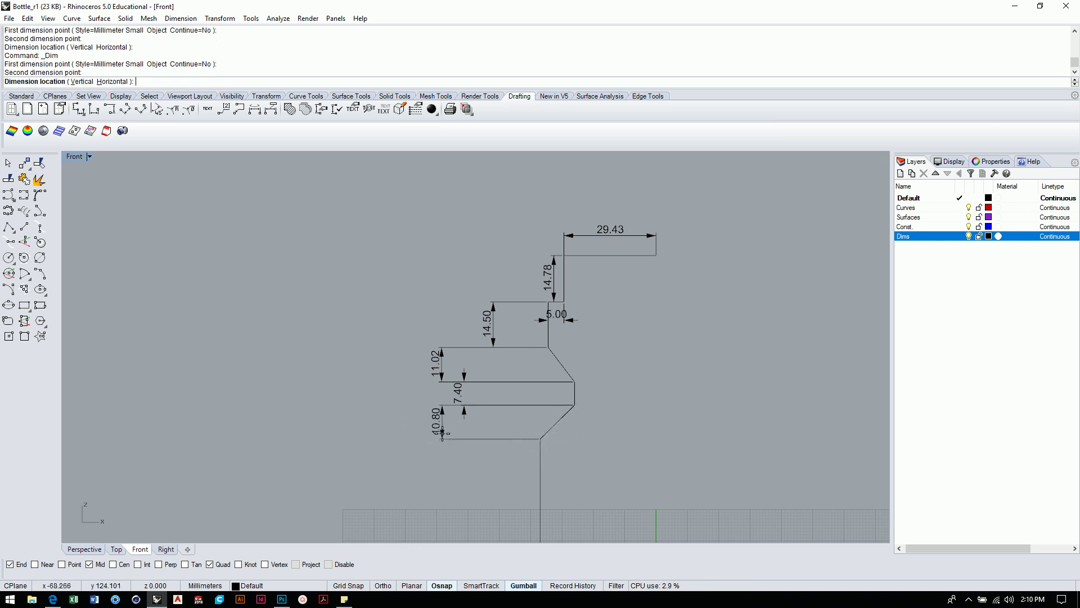
click(440, 432)
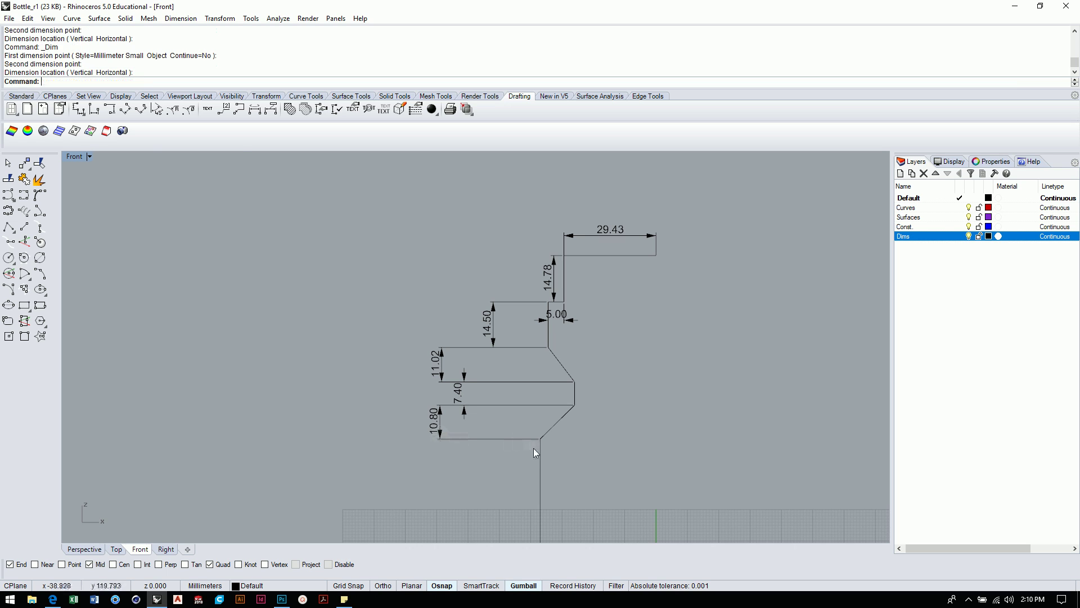
Add a vertical dimension for the long straight side of the bottle body, placed outside the profile.
scroll(537, 450, up, 5)
scroll(586, 367, down, 6)
scroll(647, 359, down, 4)
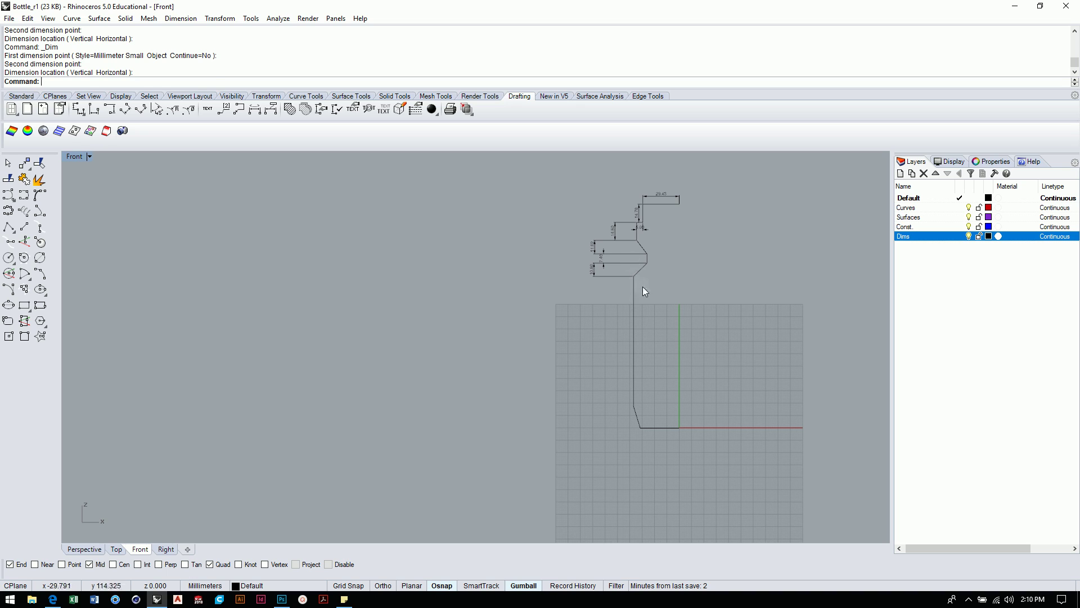
key(Return)
click(634, 276)
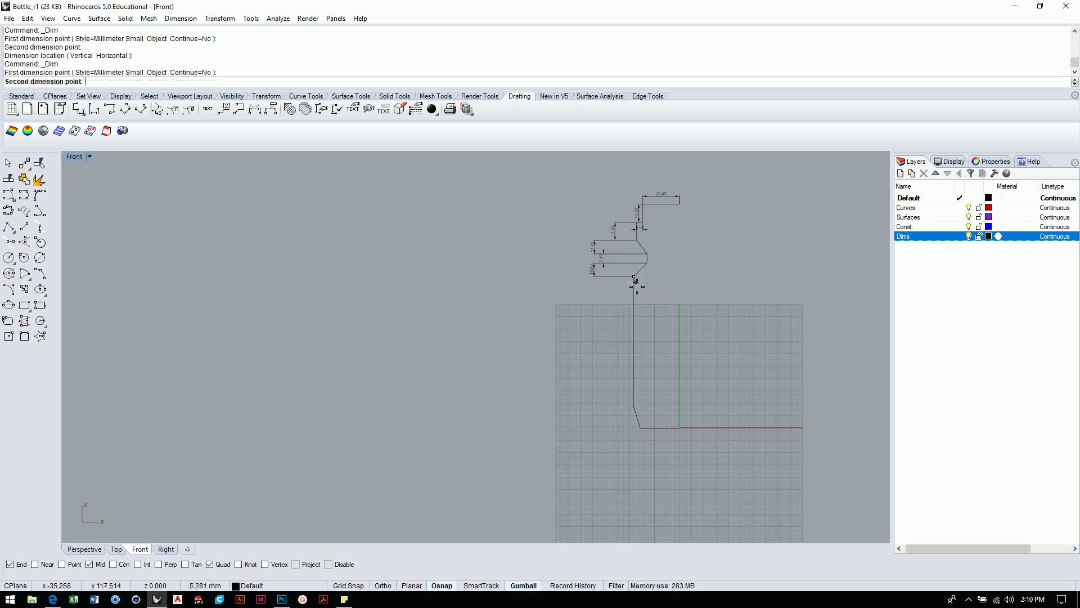
click(633, 405)
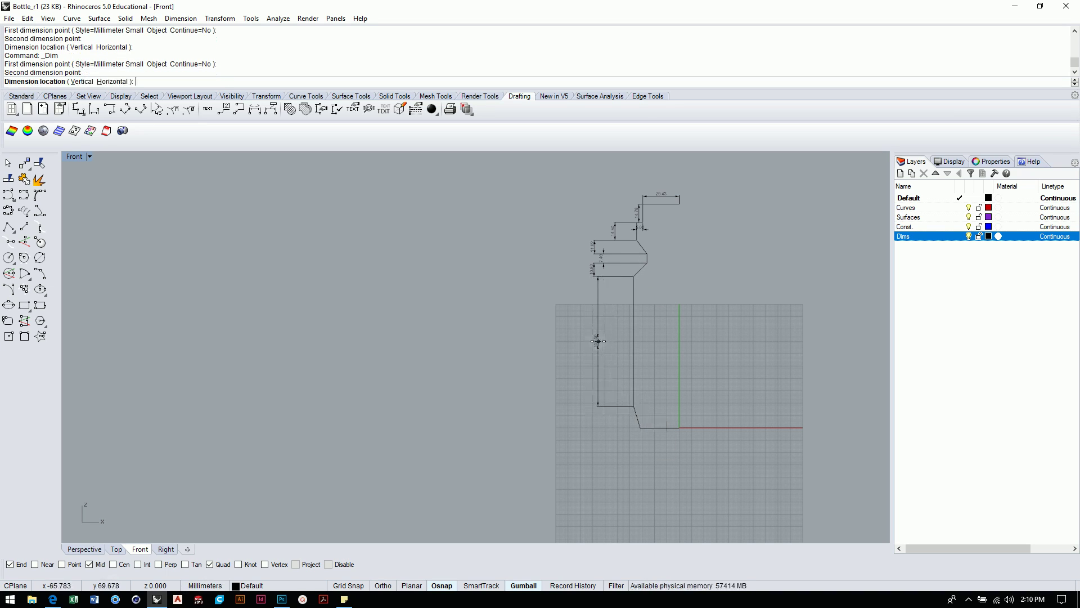
click(598, 341)
Add a vertical dimension for the height of the slanted segment between the body's long side and the base line.
key(Return)
click(634, 405)
click(640, 428)
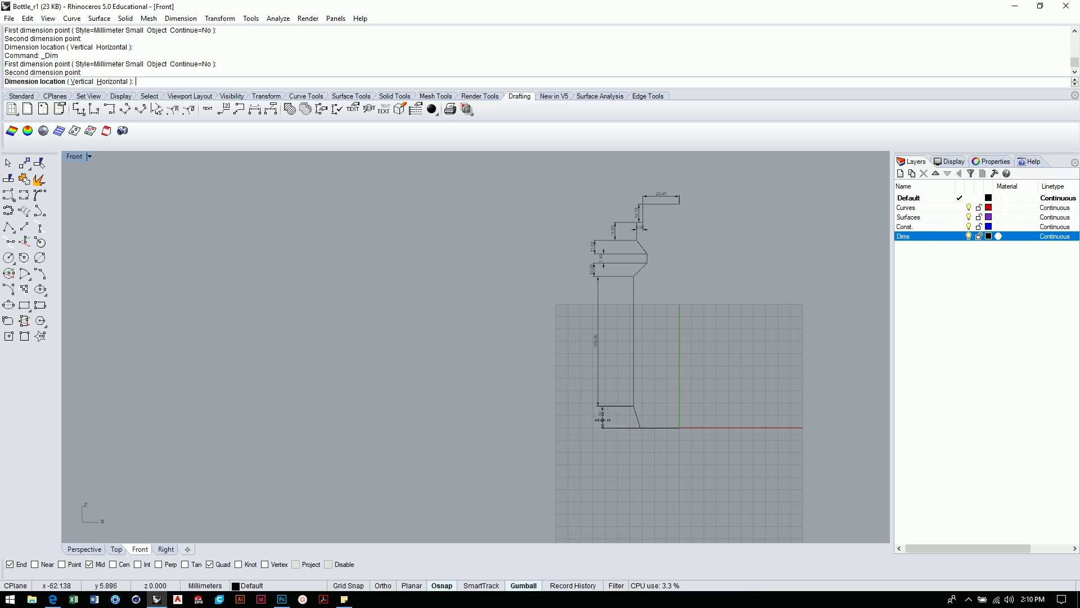
click(605, 420)
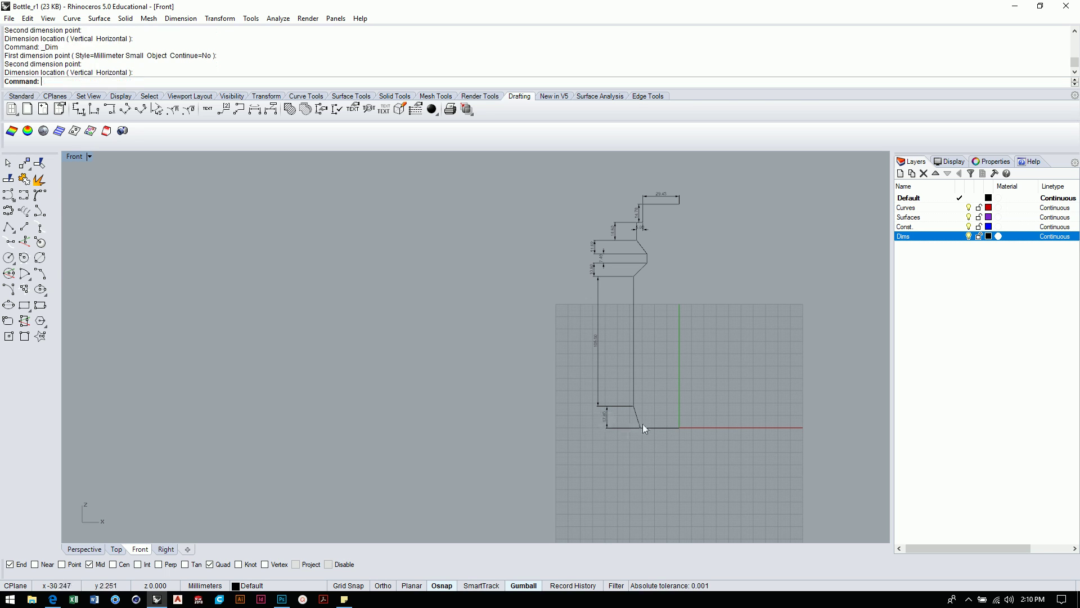
With grid snap on and object snaps off, draw a base-recess polyline from the vertical axis: about 16 mm horizontal at 3 mm height, ending in a slanted leg crossing the base line.
scroll(661, 399, up, 10)
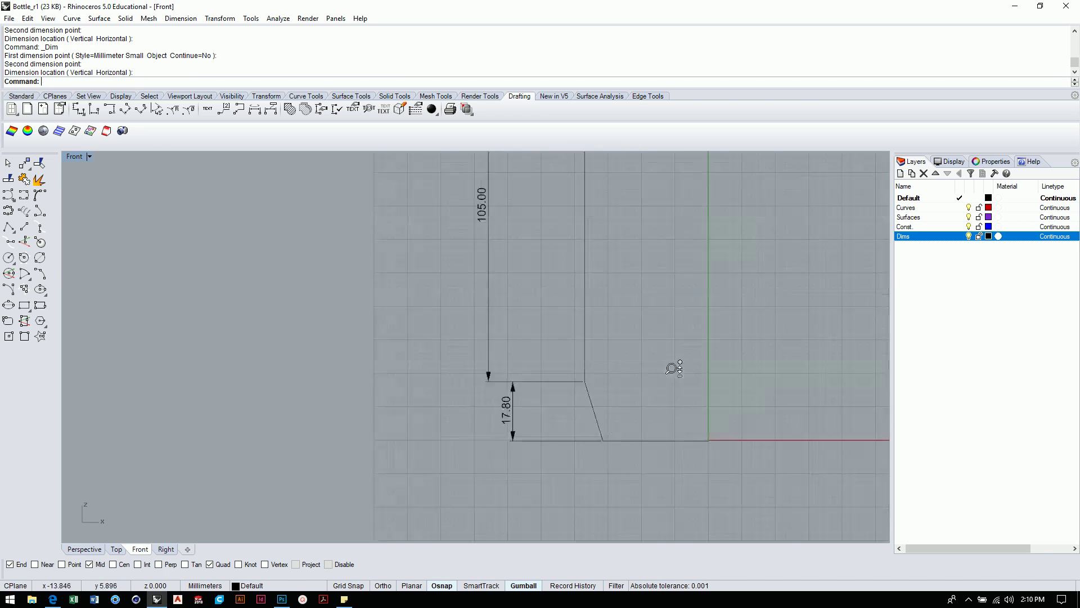
right_drag(639, 340, 600, 321)
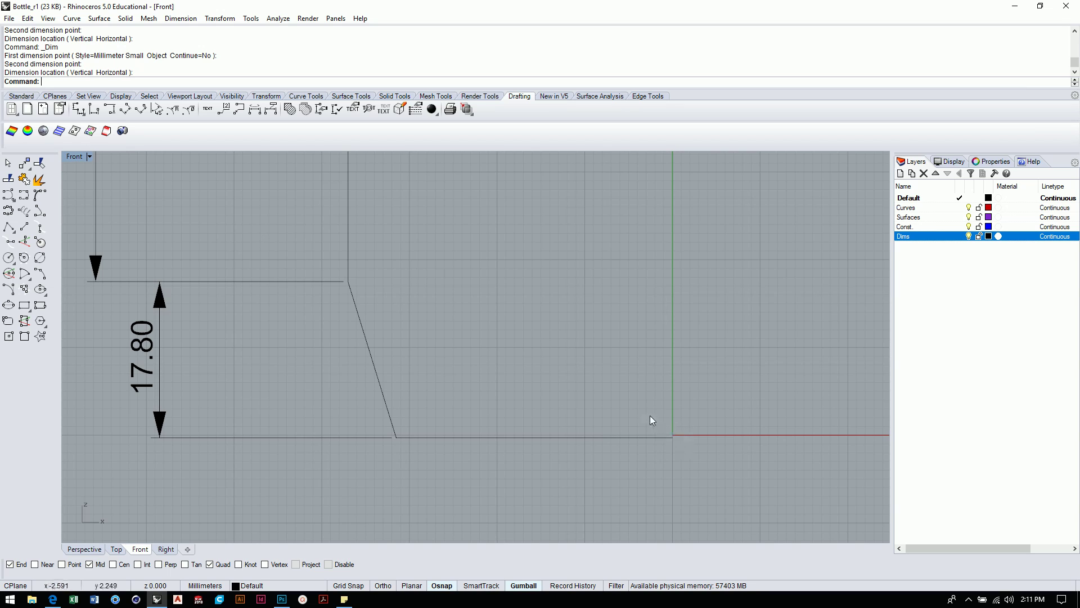
click(10, 227)
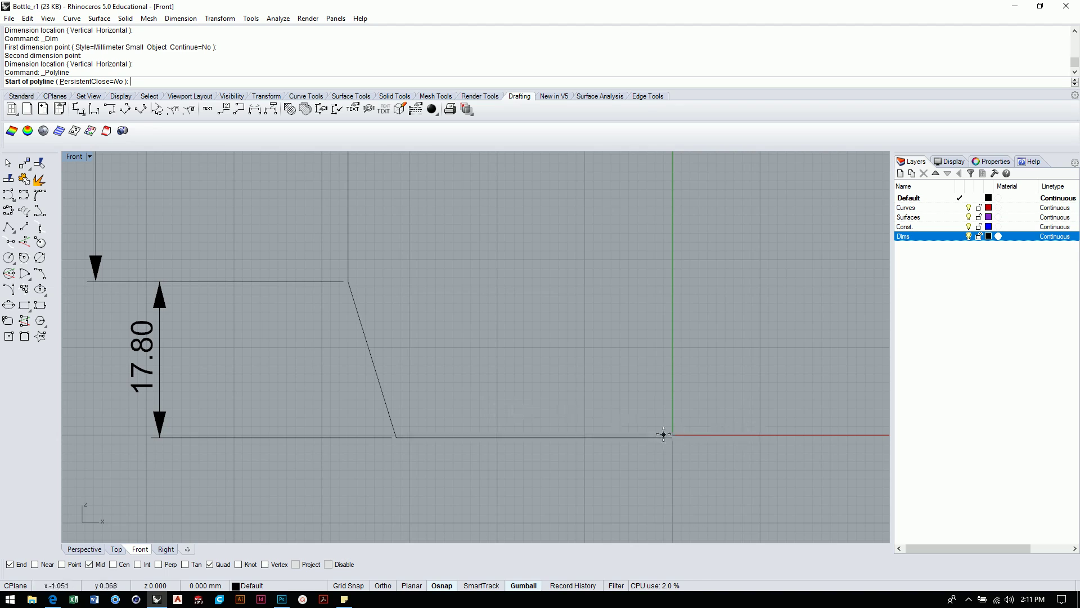
click(349, 585)
click(442, 585)
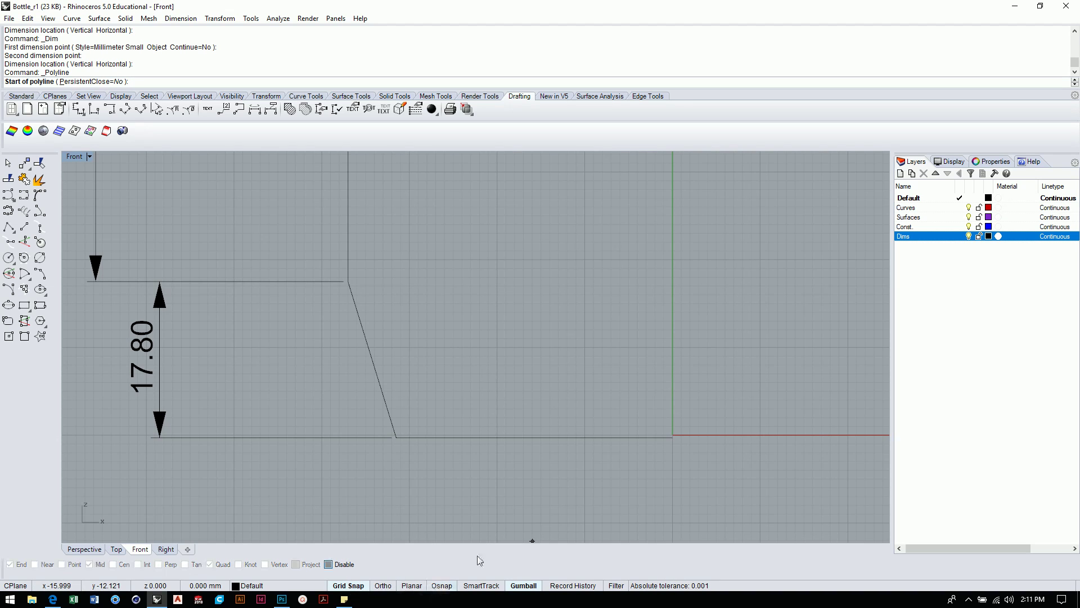
click(672, 409)
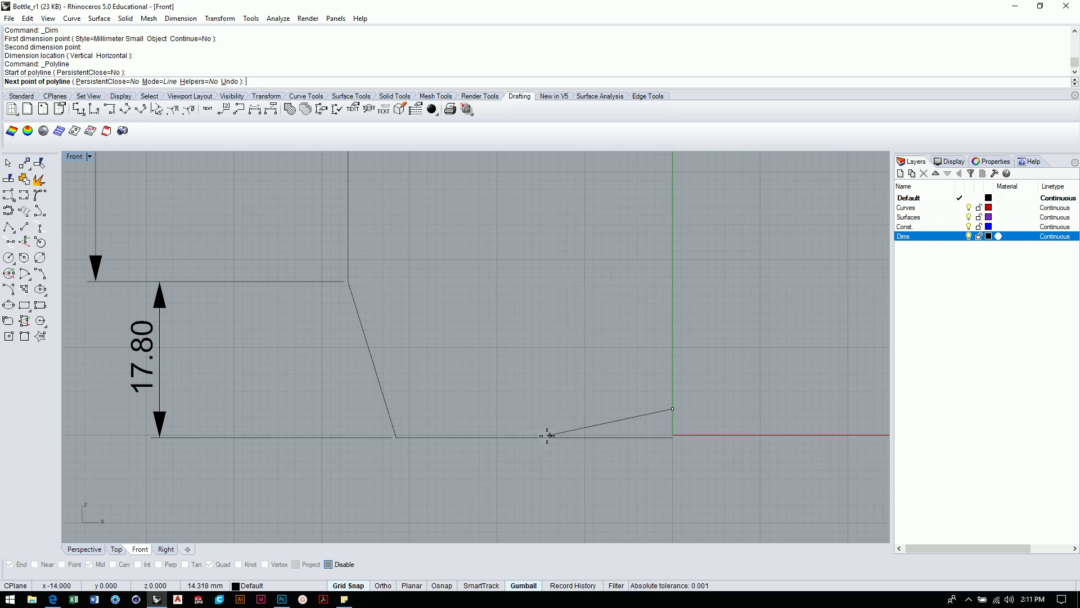
click(532, 408)
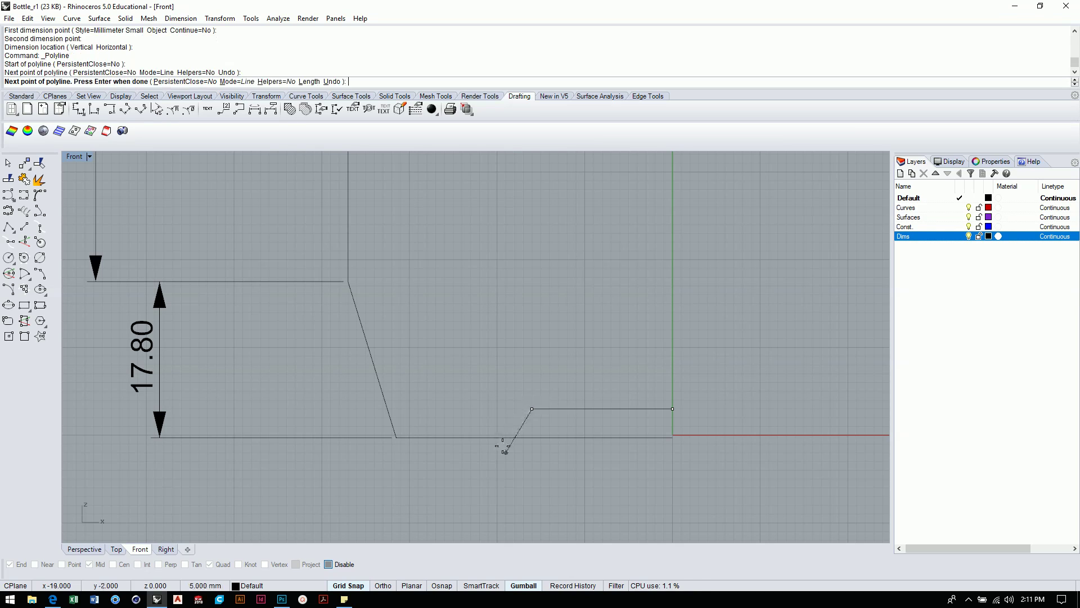
click(515, 469)
key(Return)
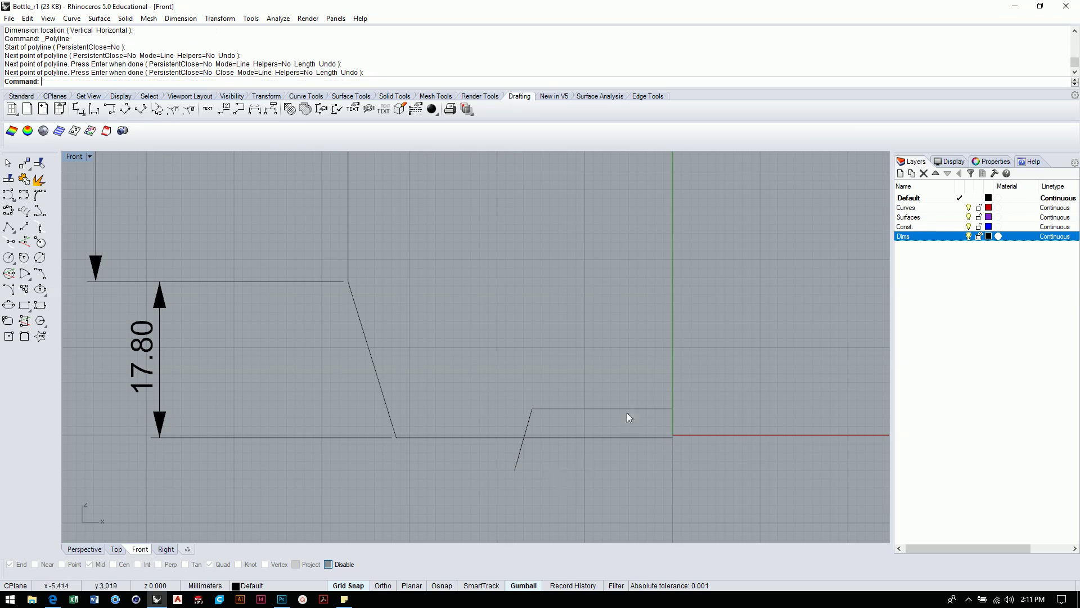
Move the recess polyline about 1 mm straight down so its horizontal part sits about 2 mm above the origin.
click(629, 409)
drag(594, 387, 592, 410)
click(632, 329)
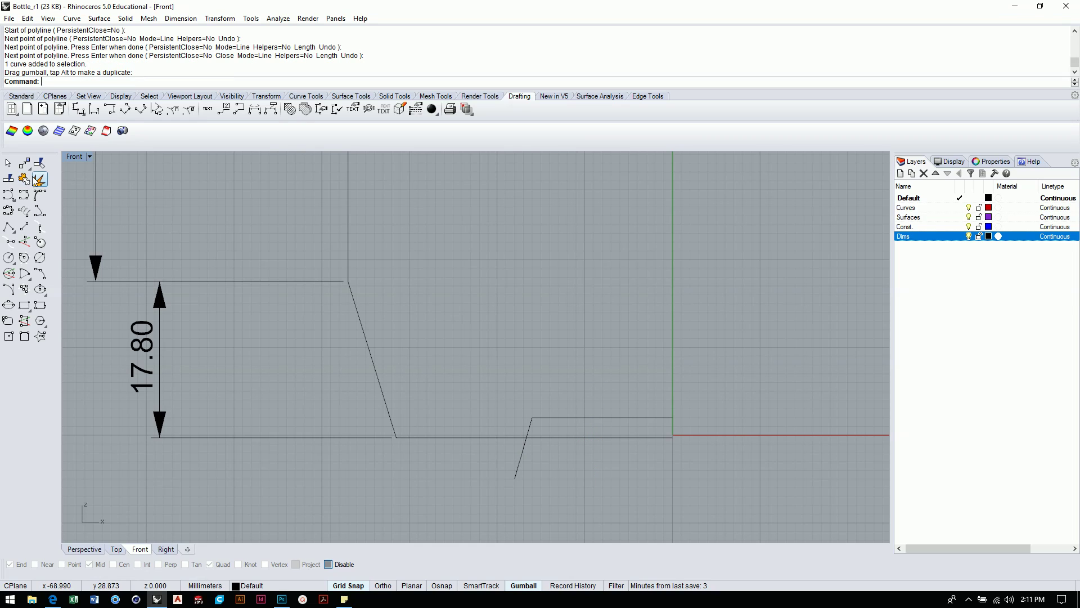
Trim away the part of the base line between the slanted recess leg and the vertical axis, using the recess polyline as cutter.
click(9, 179)
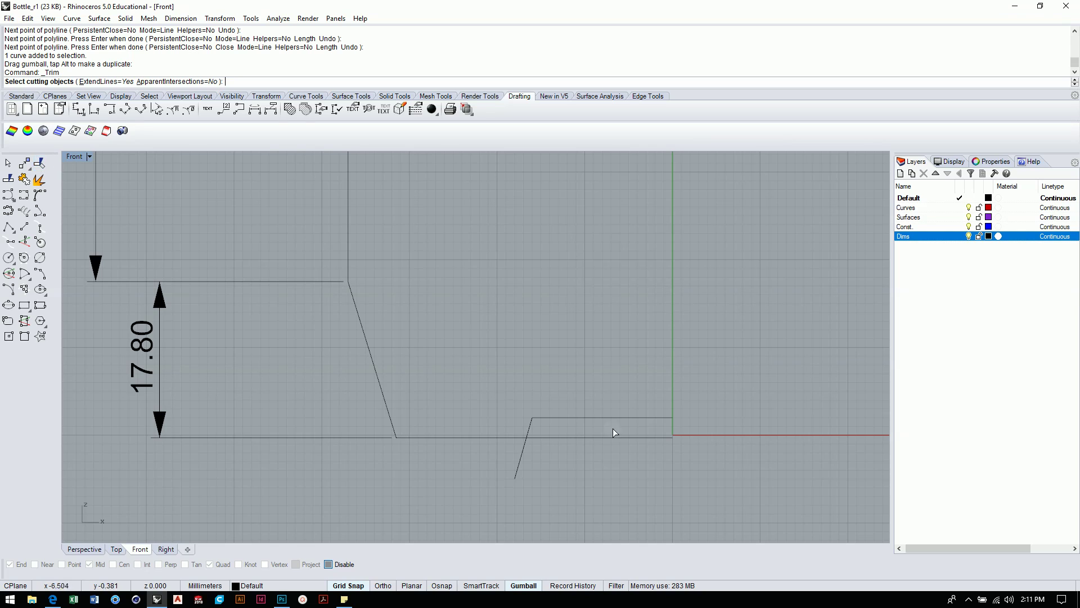
click(554, 418)
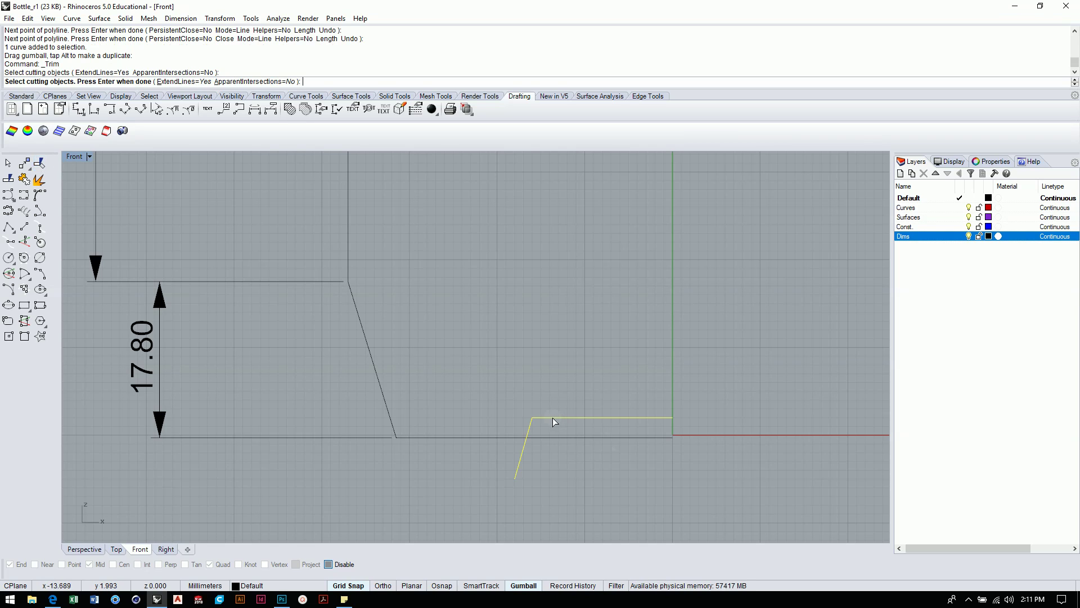
key(Return)
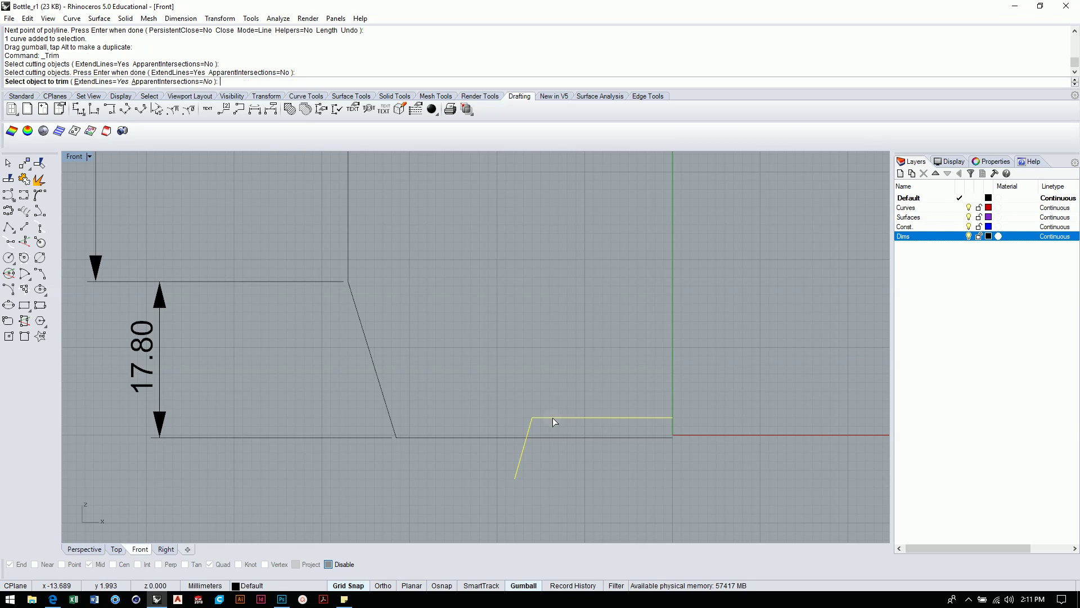
click(601, 438)
key(Return)
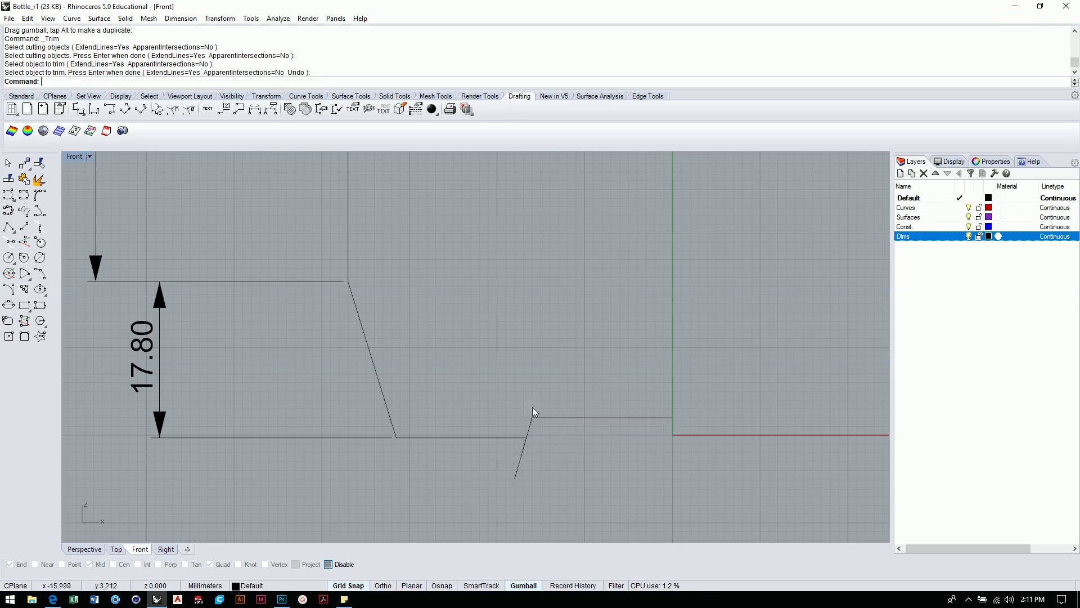
Trim off the slanted recess leg below the bottle's base, using the remaining base line as cutter.
key(Return)
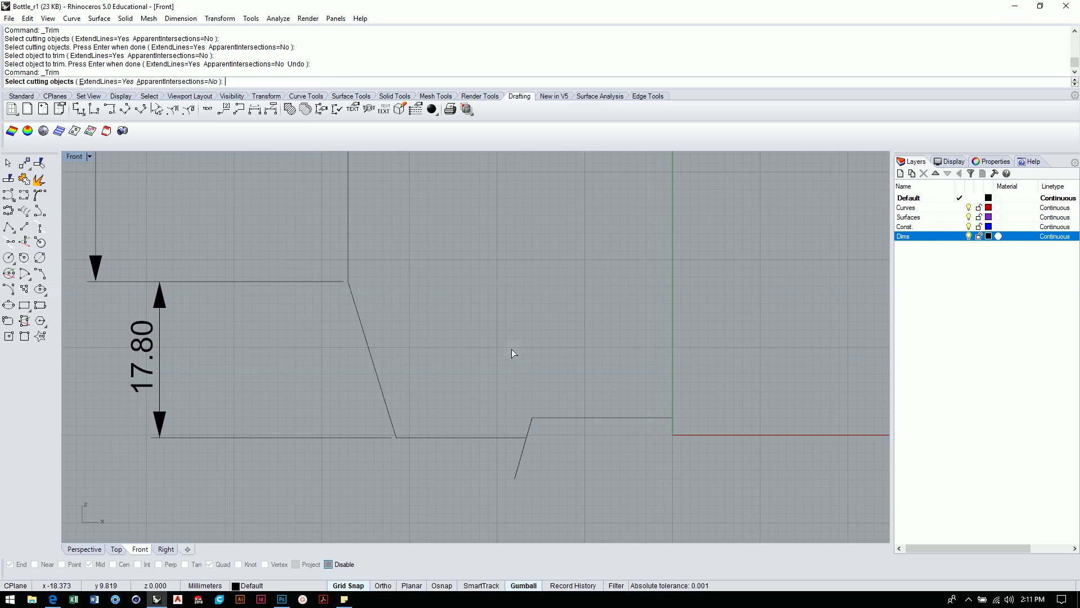
click(512, 438)
key(Return)
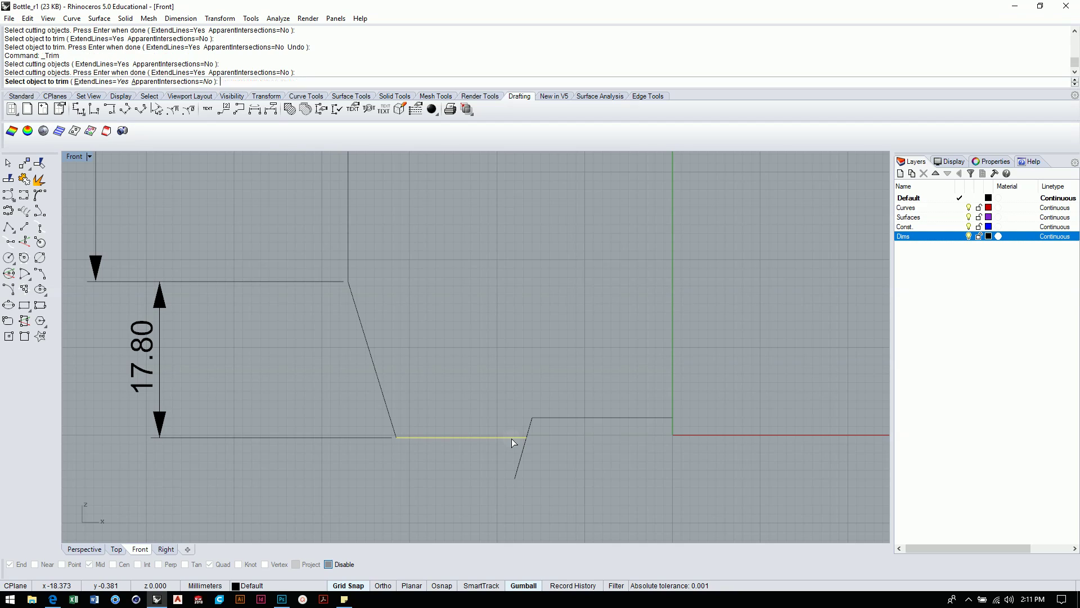
click(521, 458)
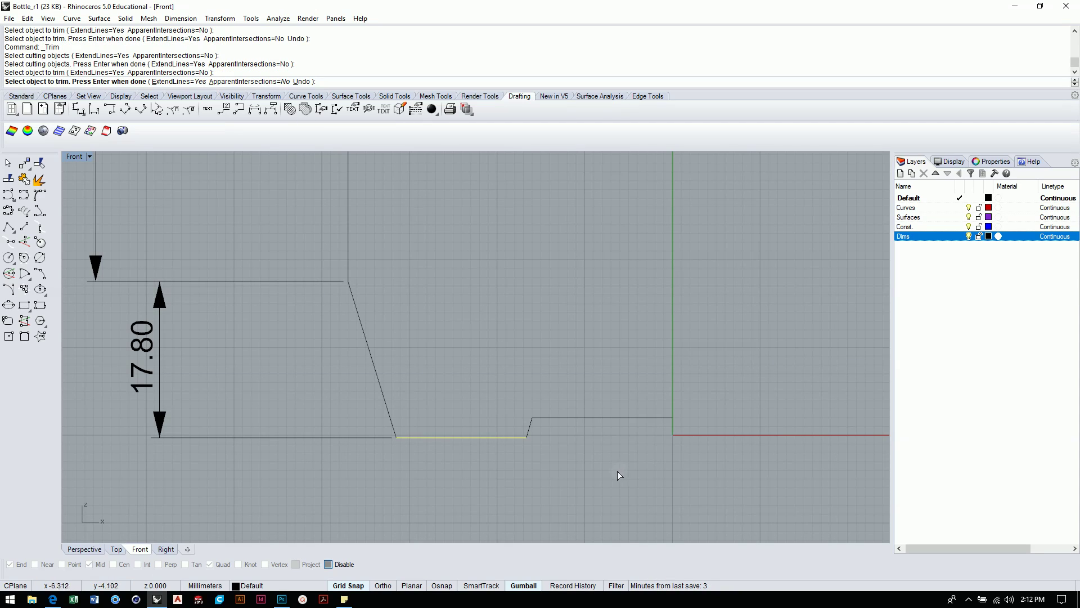
key(Return)
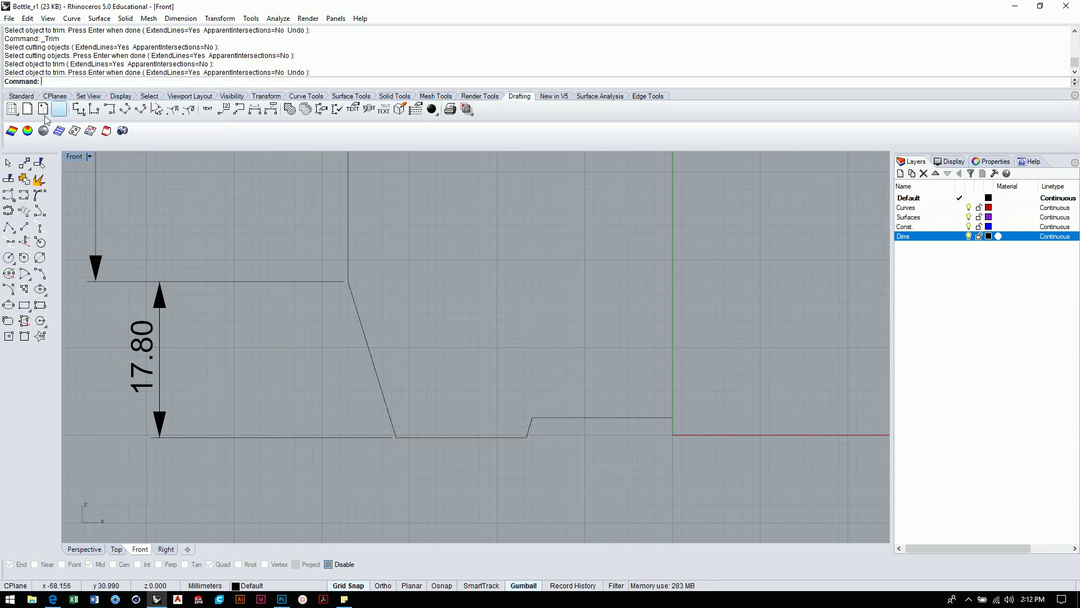
With grid snap off and object snaps on, add a horizontal dimension for the remaining base line, placed below the profile.
click(81, 110)
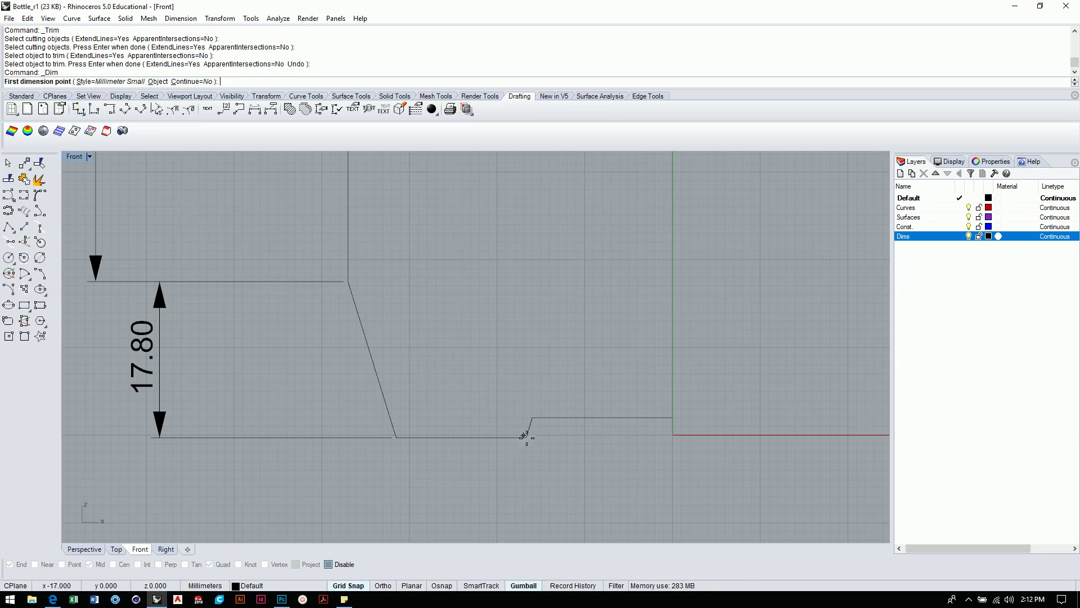
click(358, 588)
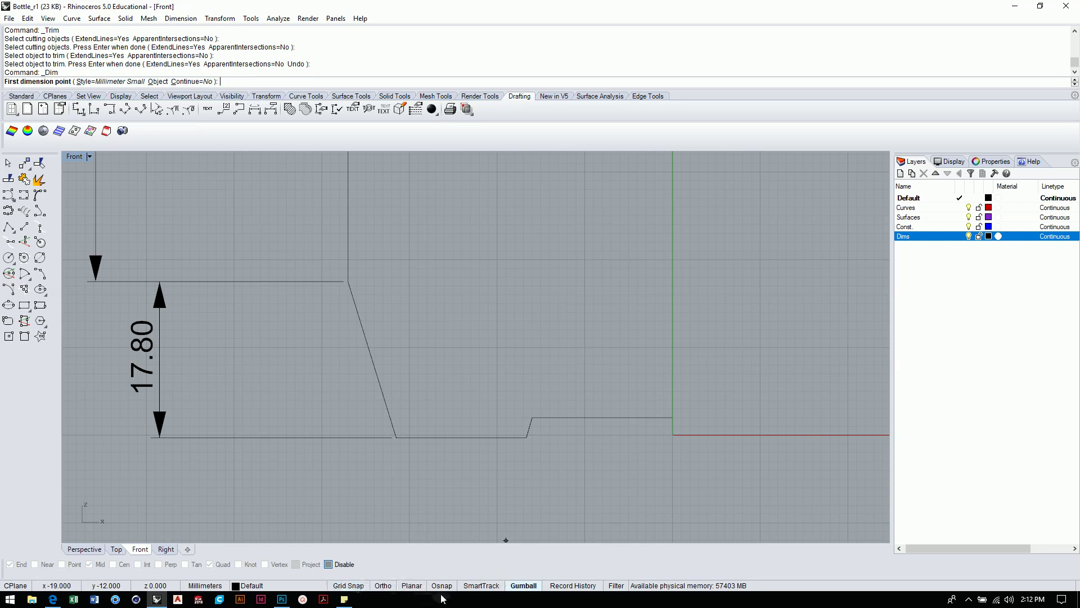
click(441, 586)
click(527, 437)
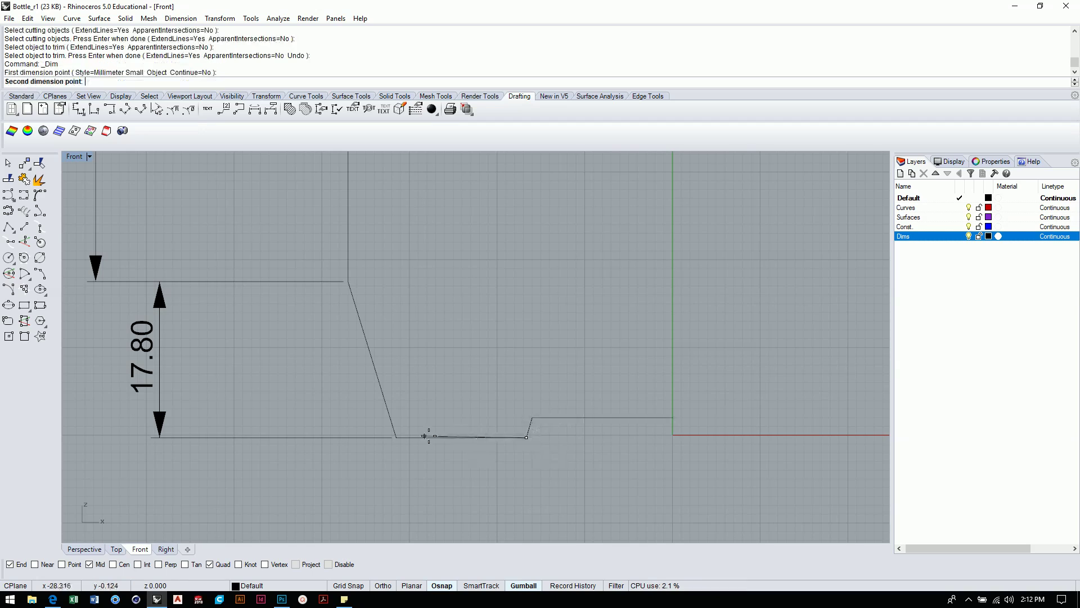
click(396, 437)
click(461, 507)
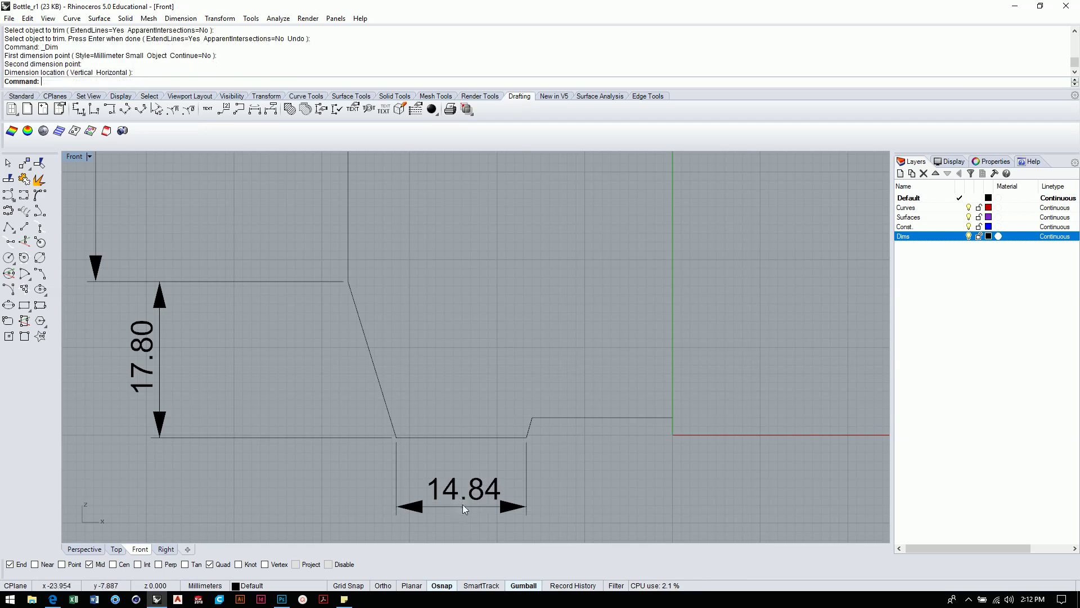
Select all the dimensions around the bottle profile and move them to the Dims layer.
scroll(661, 421, down, 10)
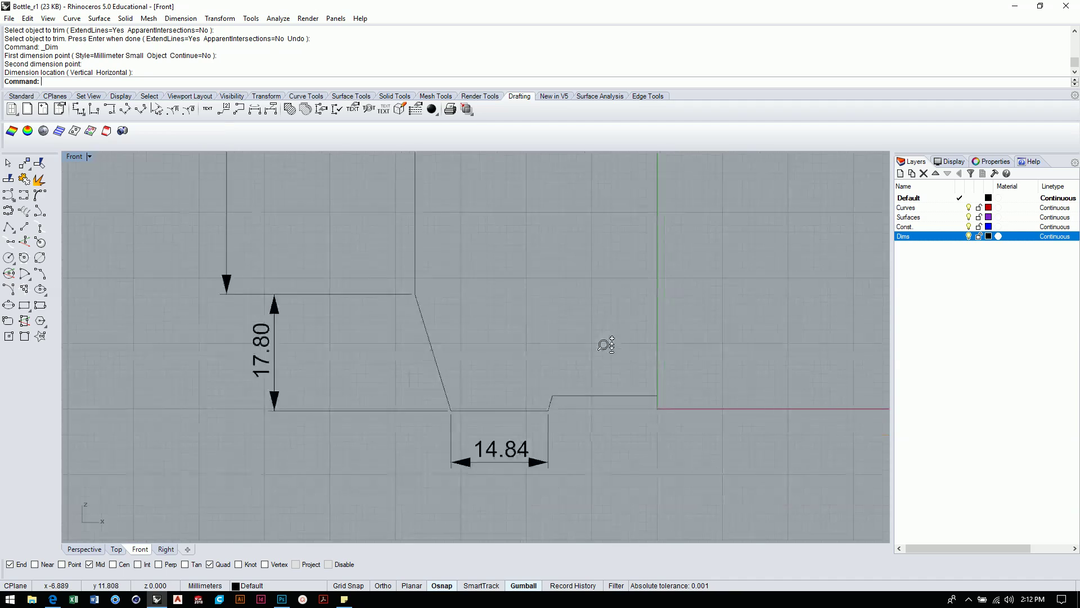
scroll(575, 397, up, 5)
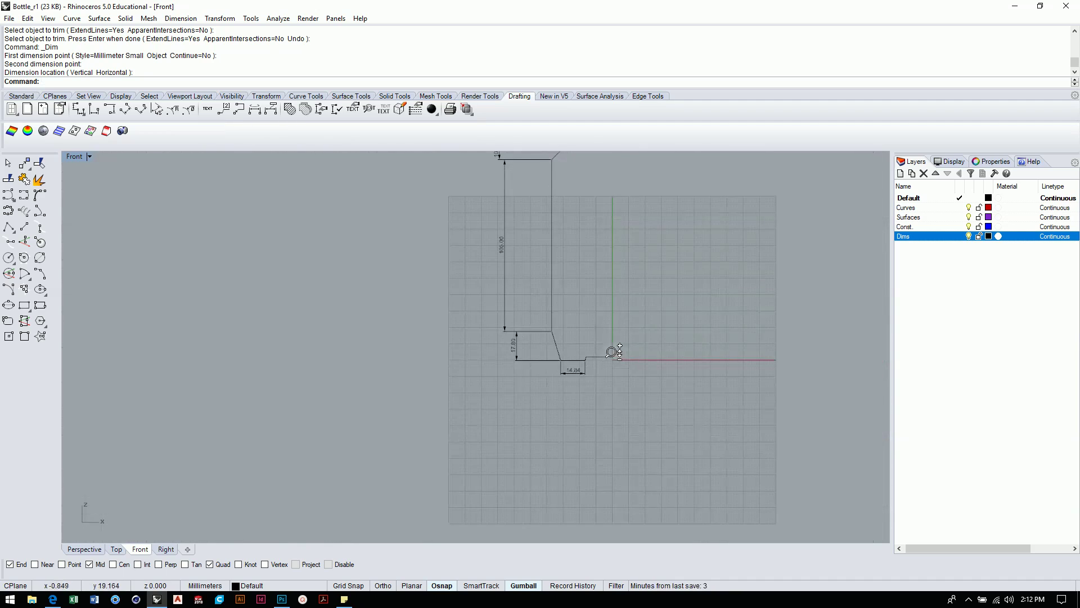
click(590, 171)
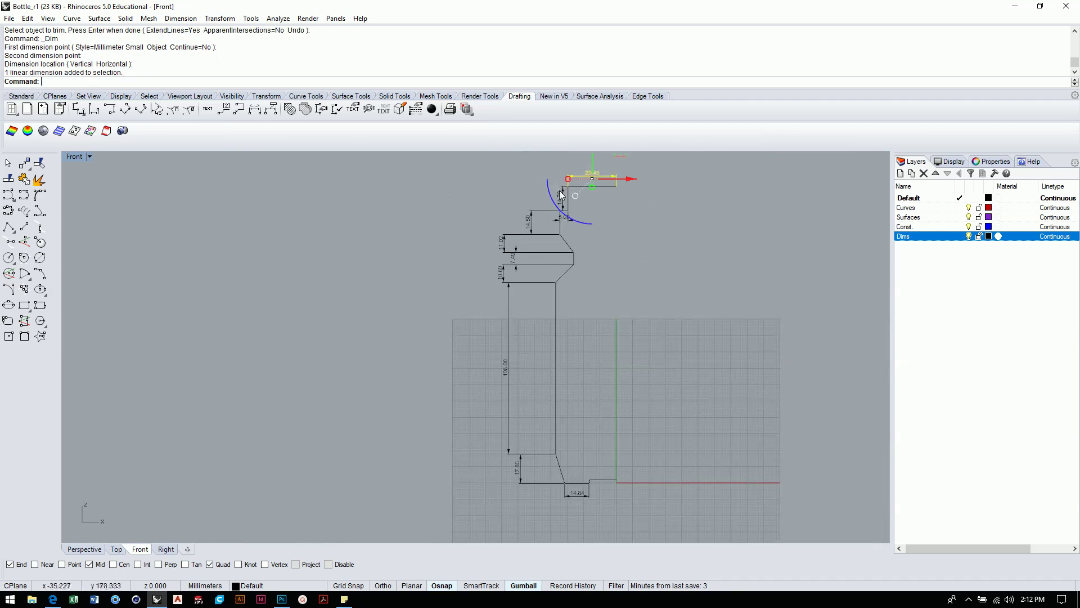
shift+click(561, 198)
shift+click(565, 217)
shift+click(530, 224)
shift+click(501, 242)
shift+click(512, 257)
shift+click(501, 272)
shift+click(505, 366)
shift+click(520, 477)
shift+click(577, 494)
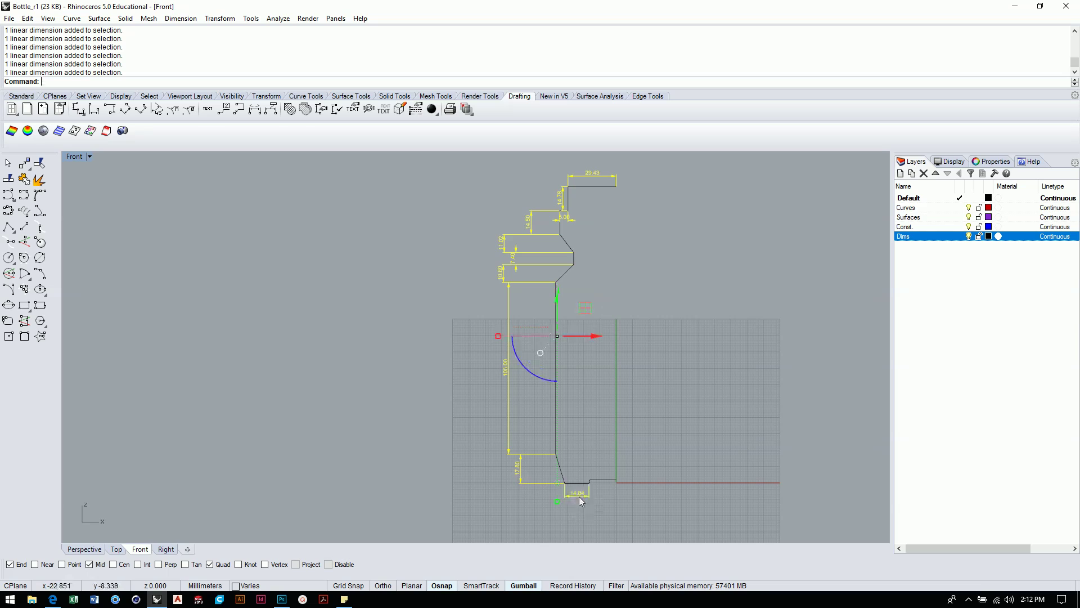
right_click(925, 241)
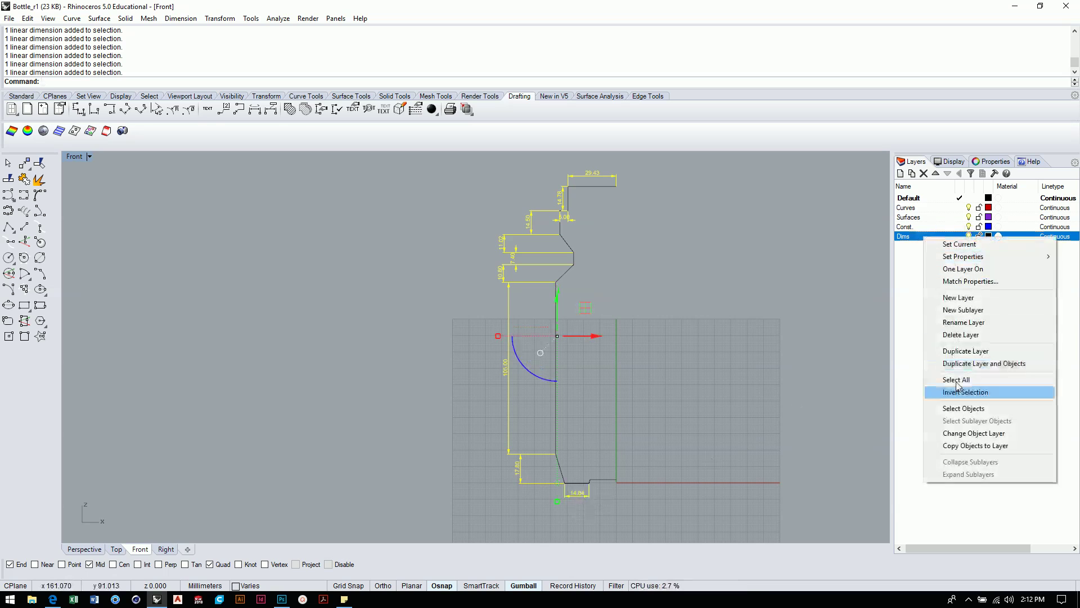
click(965, 437)
Set the Dims layer color to a dark brownish gray (RGB 83, 69, 69) and hide the layer.
click(989, 236)
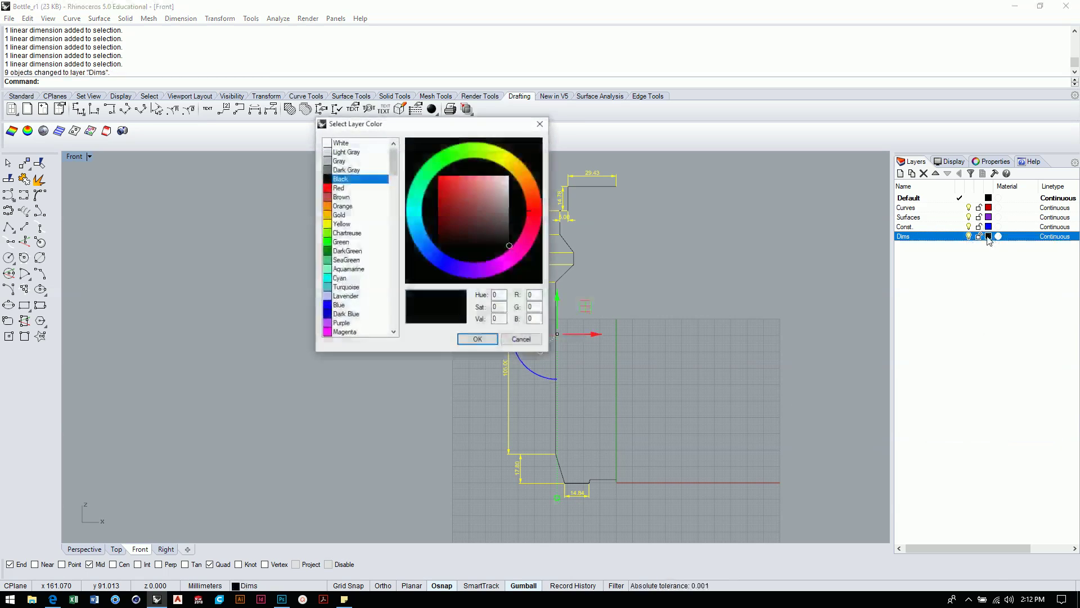
mouse_move(509, 217)
mouse_down()
mouse_move(512, 196)
mouse_move(498, 225)
mouse_up()
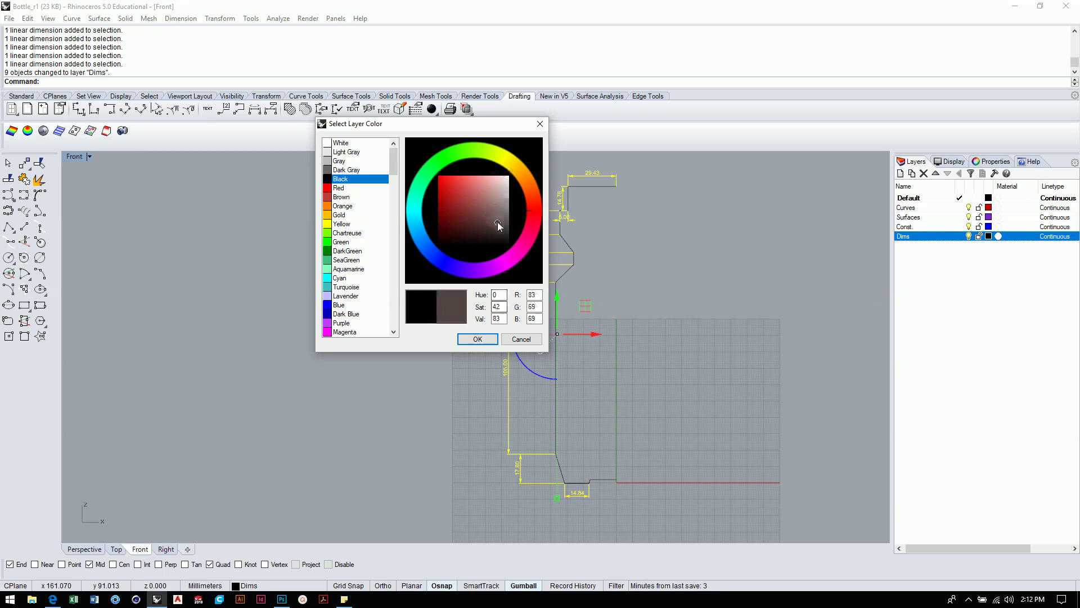
click(477, 338)
click(659, 278)
click(968, 236)
scroll(684, 260, down, 2)
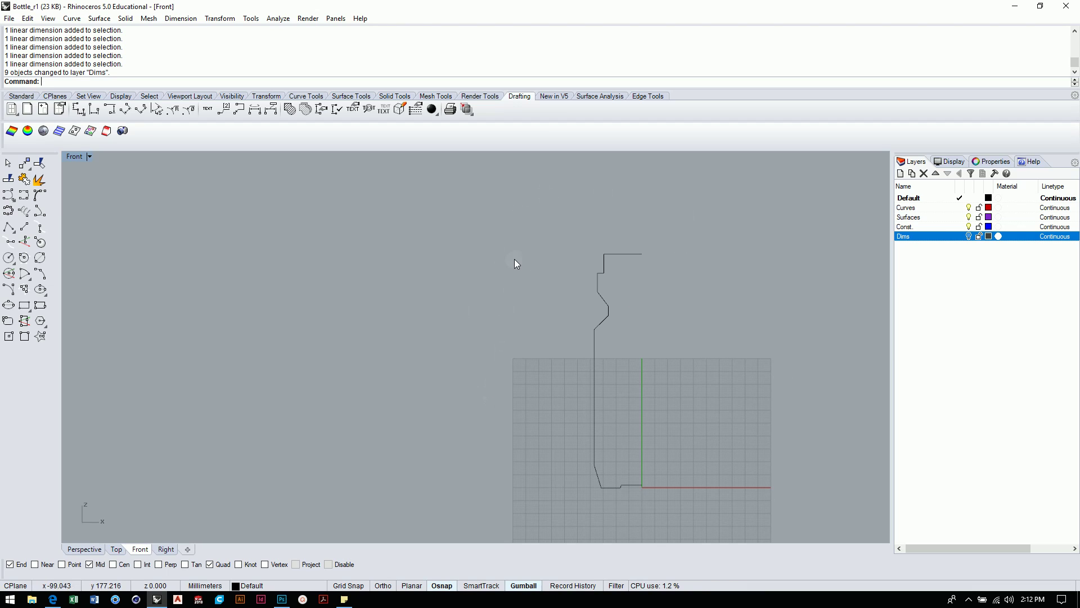
Join all the curves of the bottle's half-profile into one open curve and deselect it.
click(24, 179)
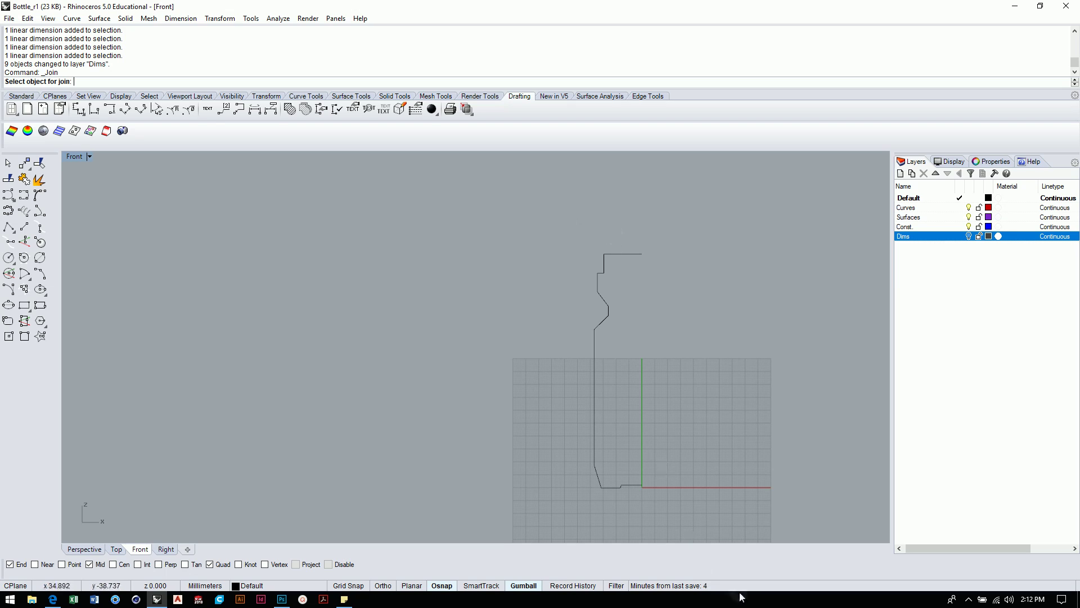
key(Escape)
drag(545, 214, 714, 465)
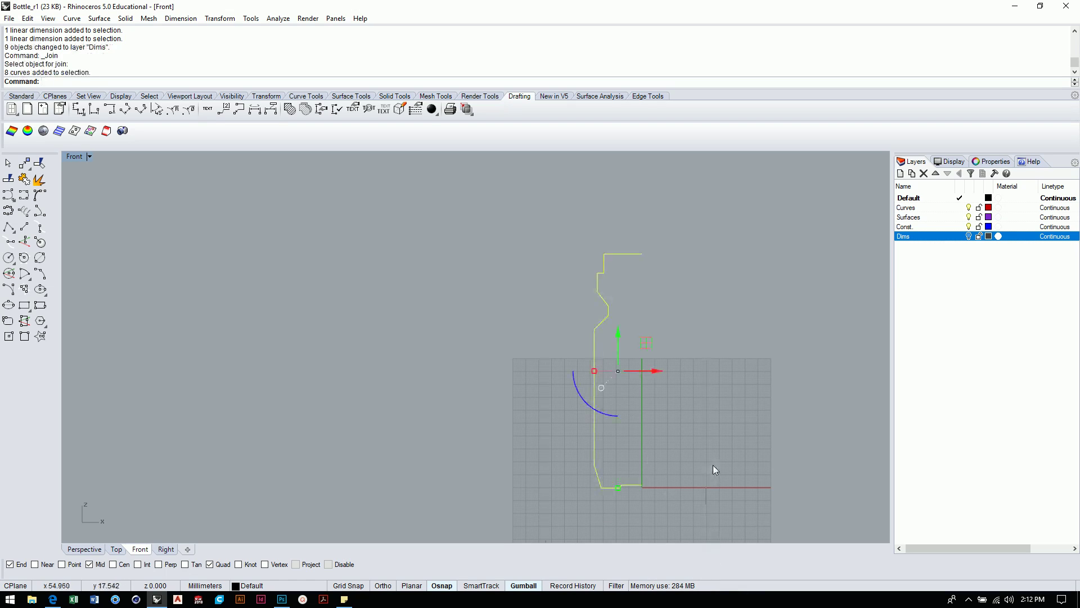
click(23, 179)
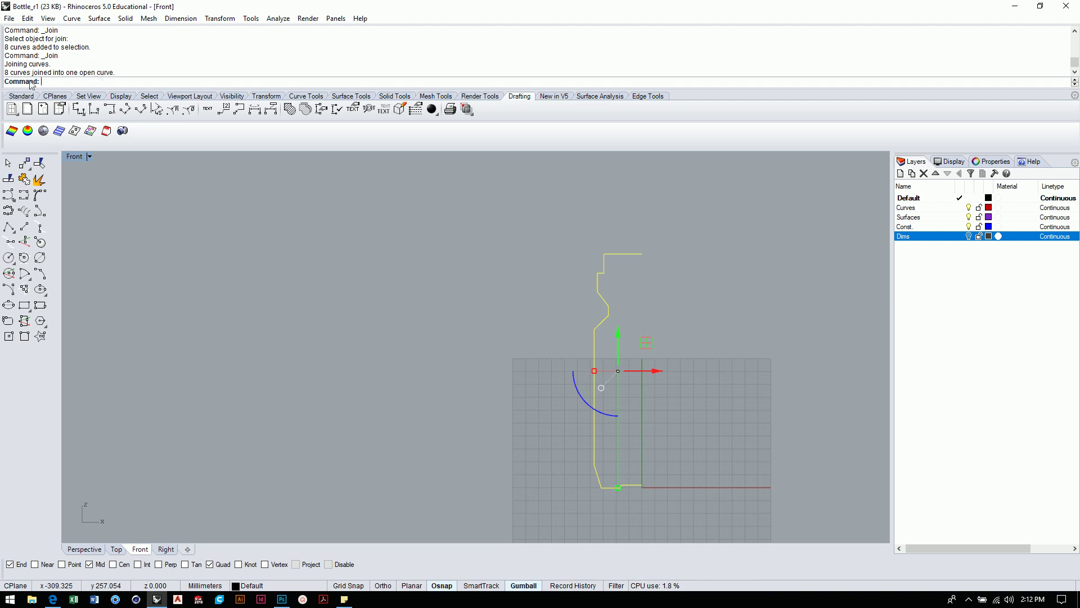
click(494, 376)
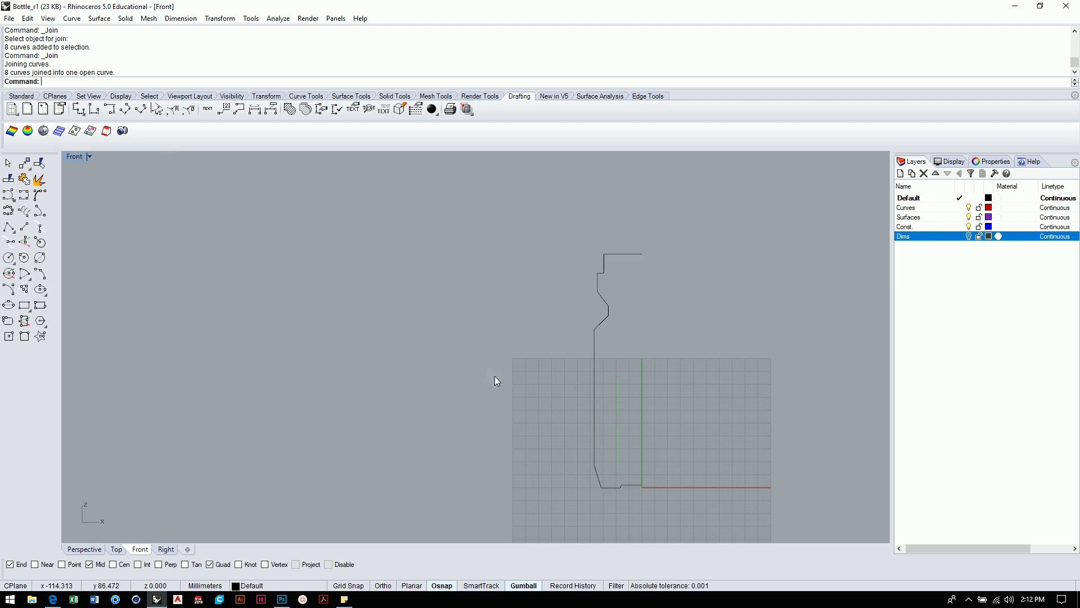
Revolve the joined half-profile a full circle about the vertical axis through the inner end of its base line.
click(27, 97)
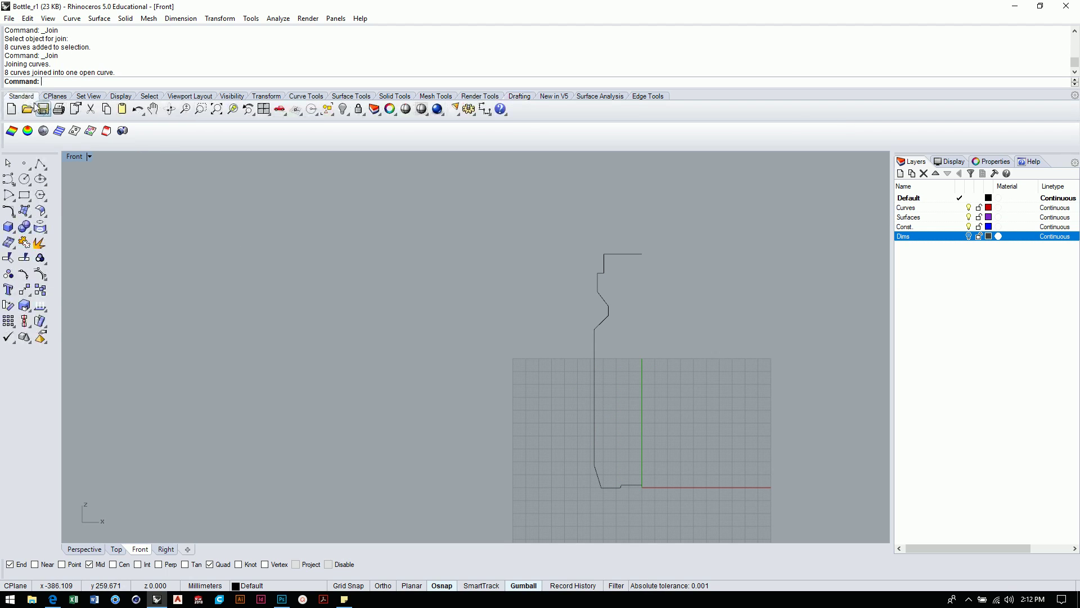
click(24, 213)
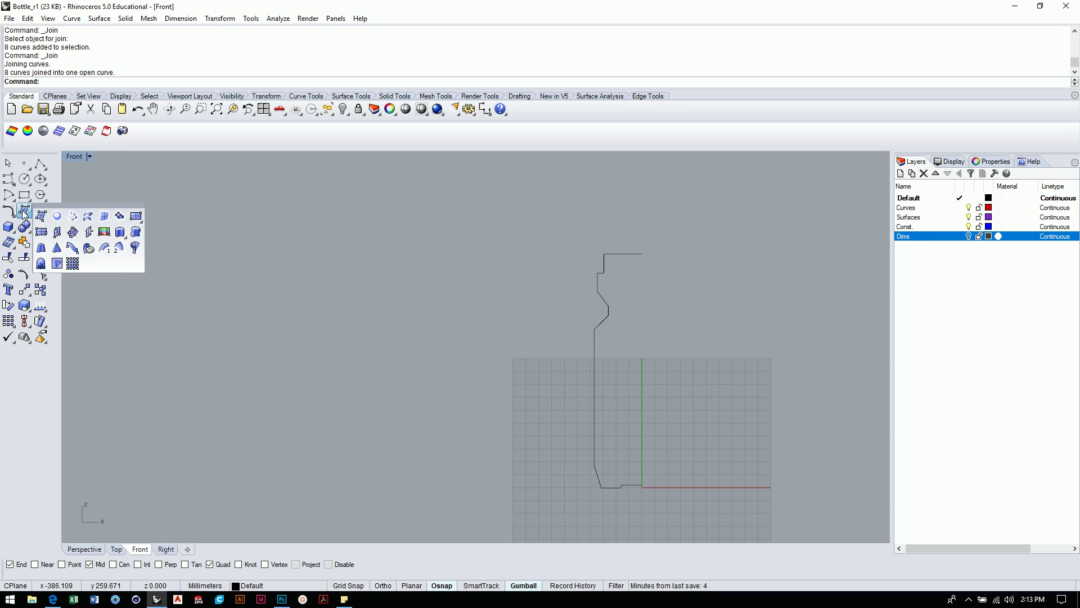
click(135, 249)
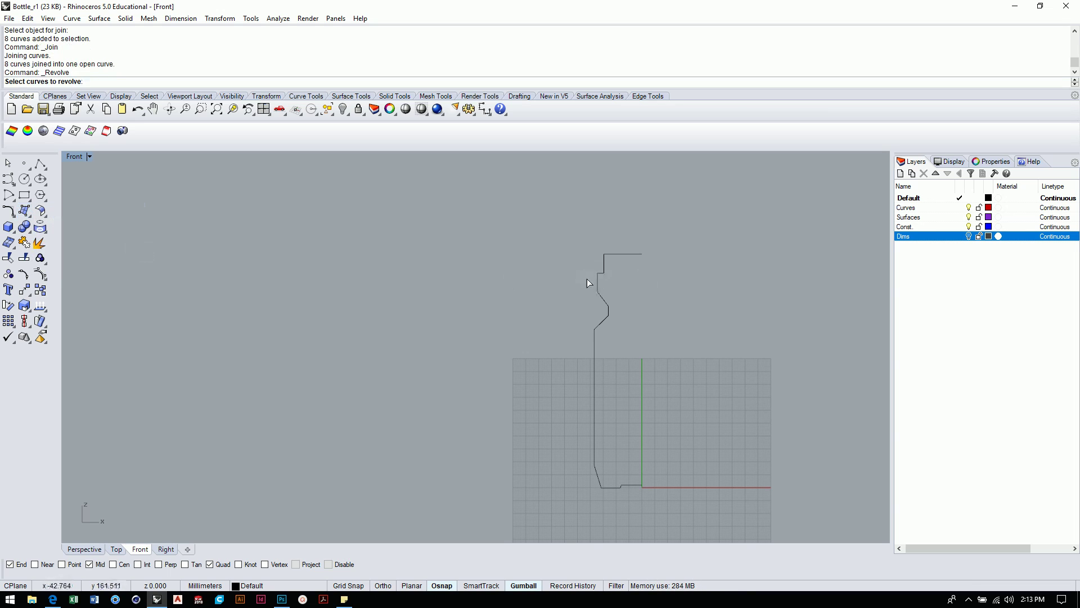
click(599, 287)
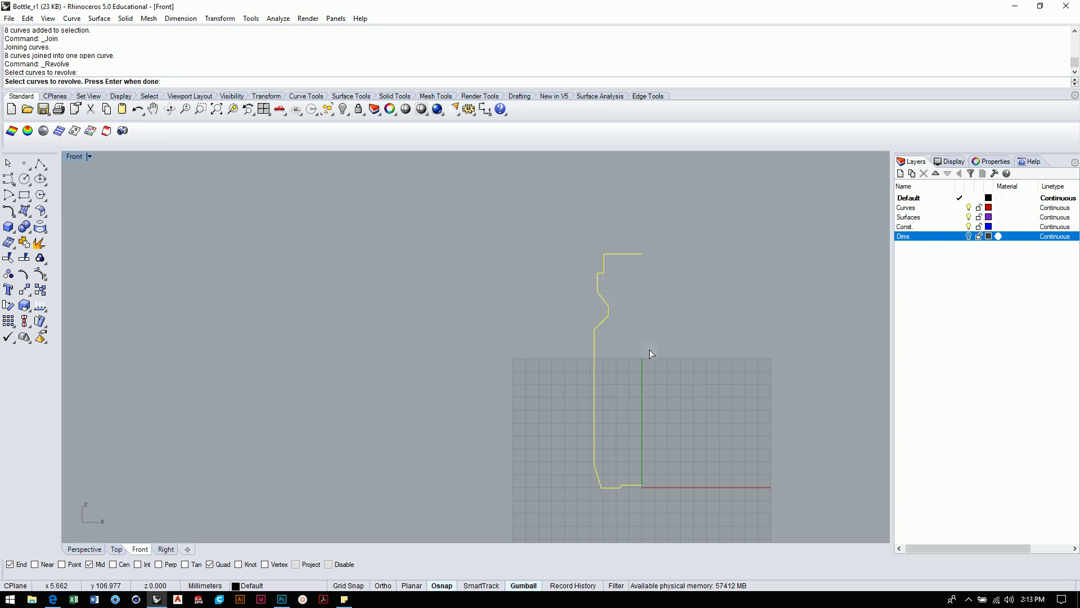
key(Return)
ctrl+right_drag(644, 509, 683, 389)
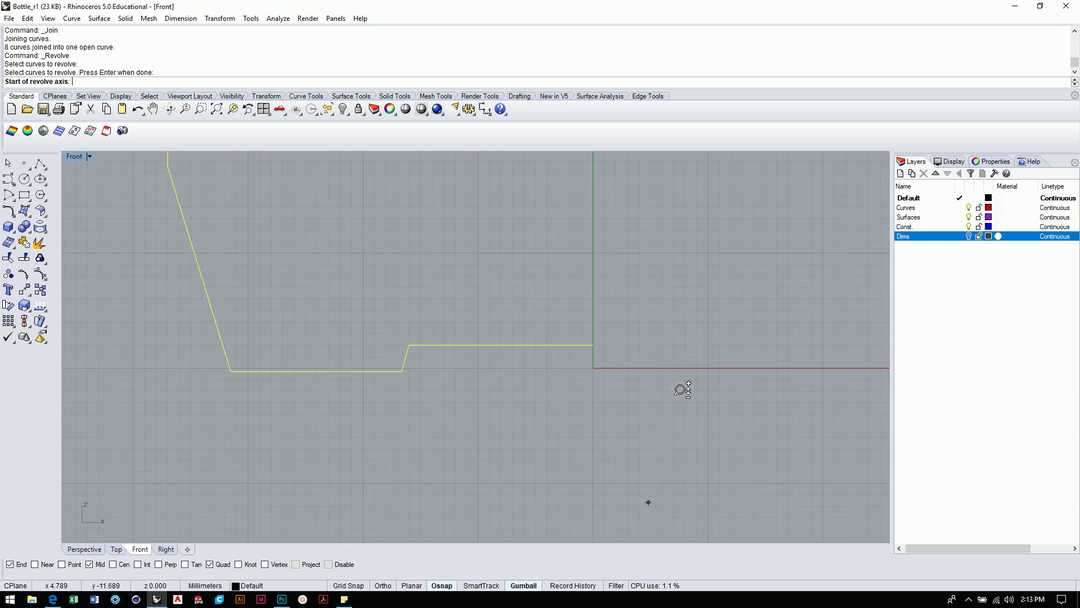
click(593, 345)
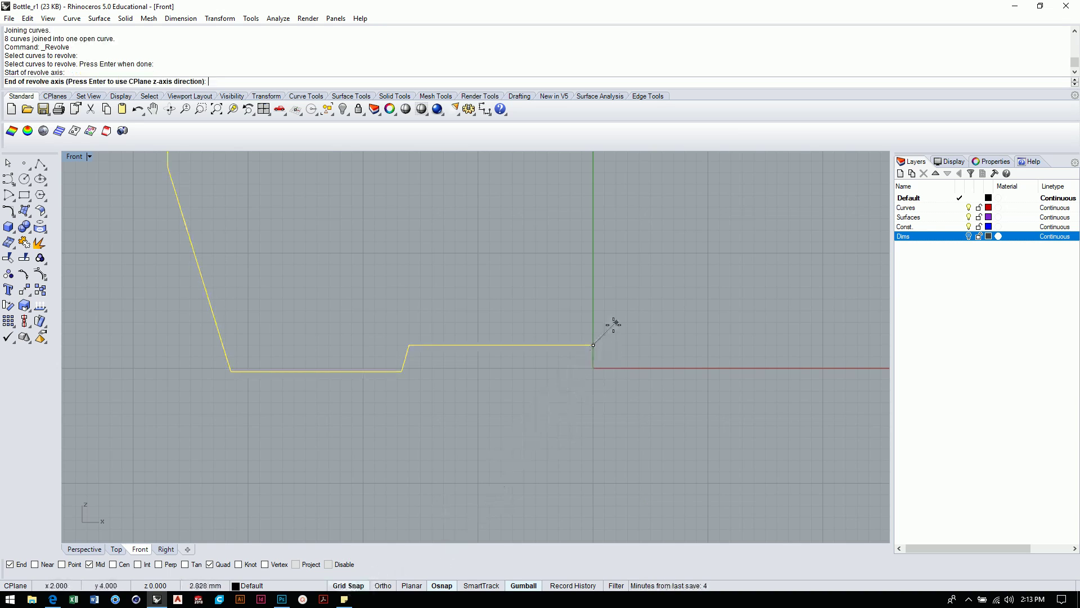
click(594, 276)
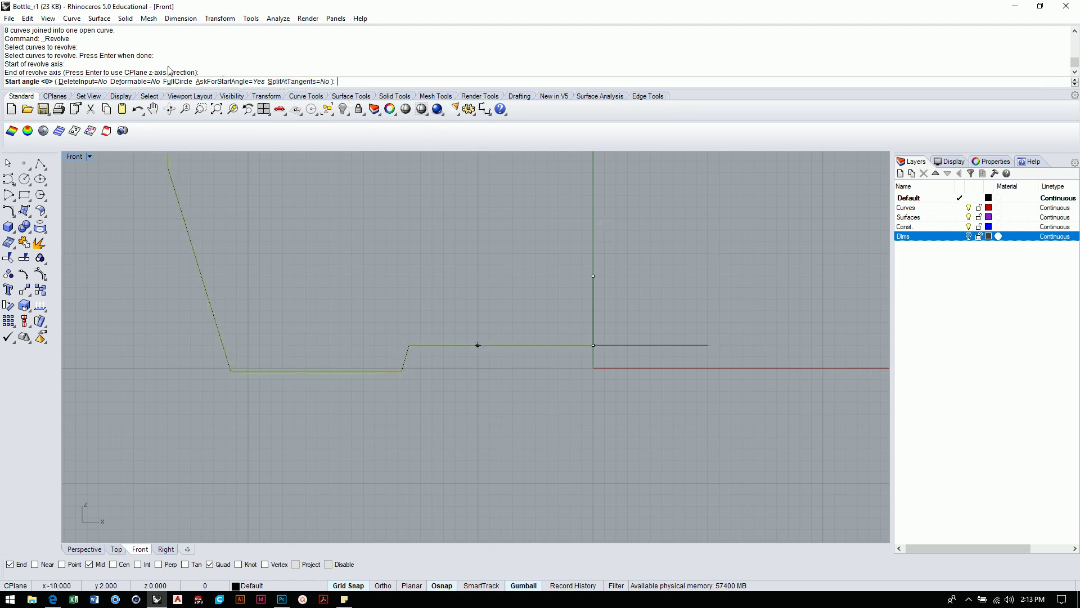
click(178, 82)
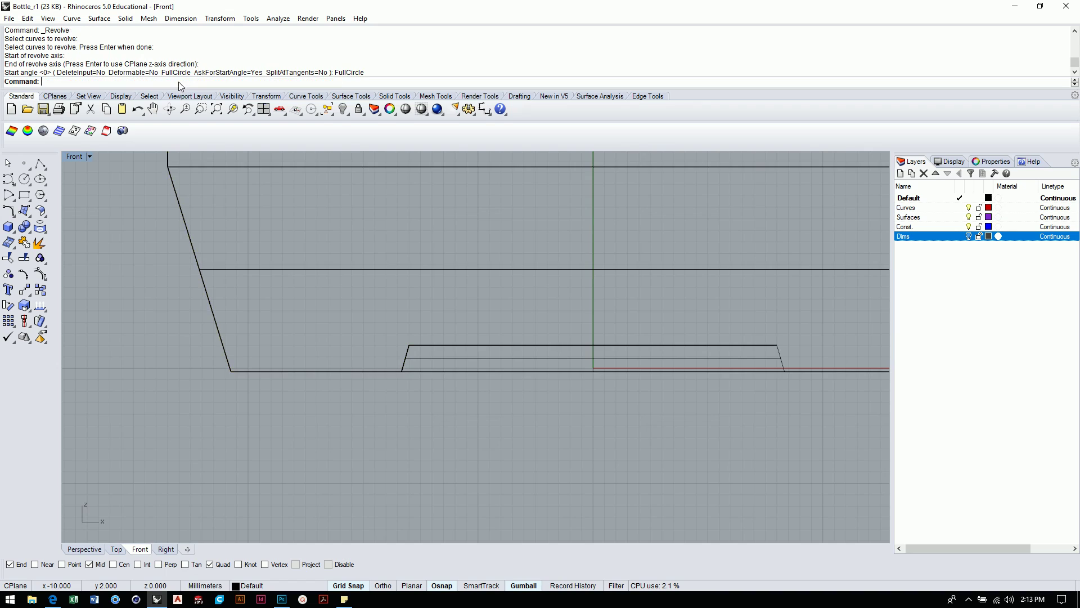
Show the whole revolved bottle in the Perspective view with Shaded display mode, and save the model file.
mouse_move(666, 275)
ctrl+shift+right_down()
mouse_move(647, 316)
mouse_move(664, 287)
ctrl+shift+right_up()
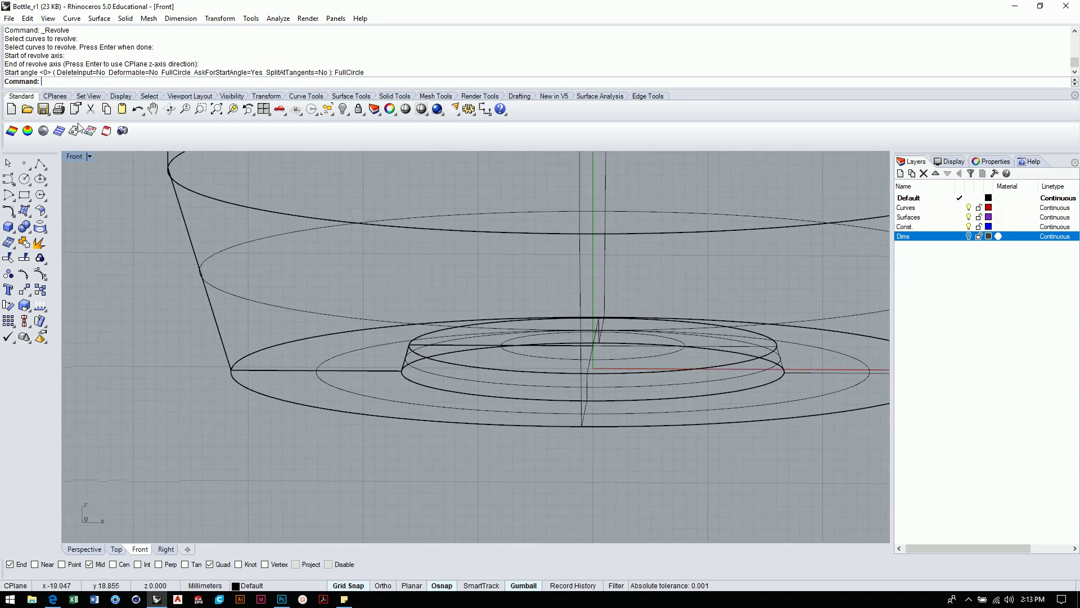
double_click(74, 157)
double_click(499, 157)
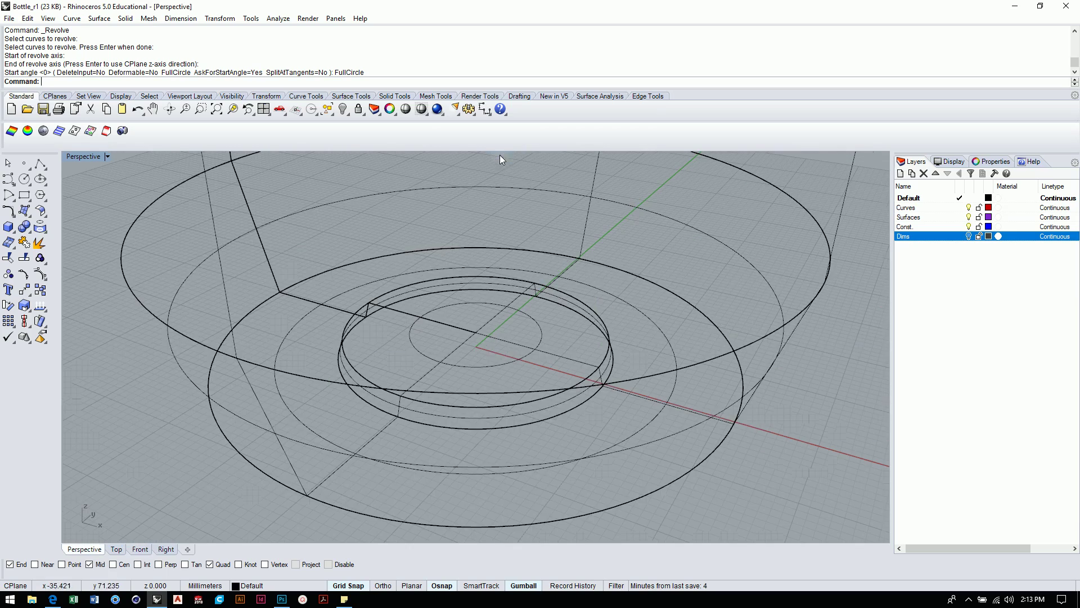
shift+right_drag(708, 236, 383, 296)
scroll(690, 245, down, 5)
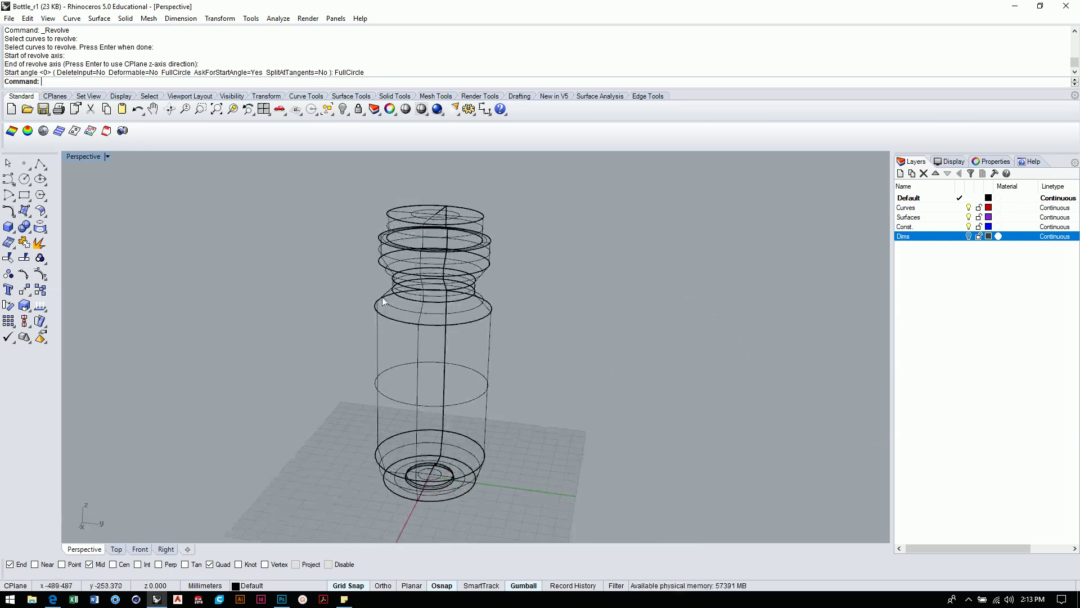
click(107, 157)
click(98, 194)
right_drag(261, 237, 316, 253)
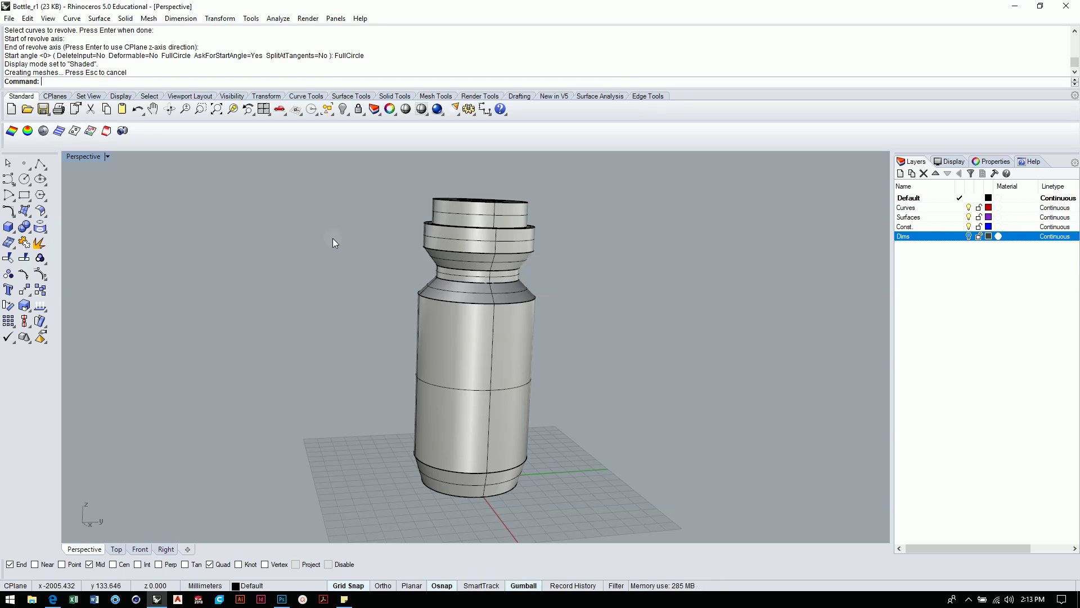
key(ctrl+s)
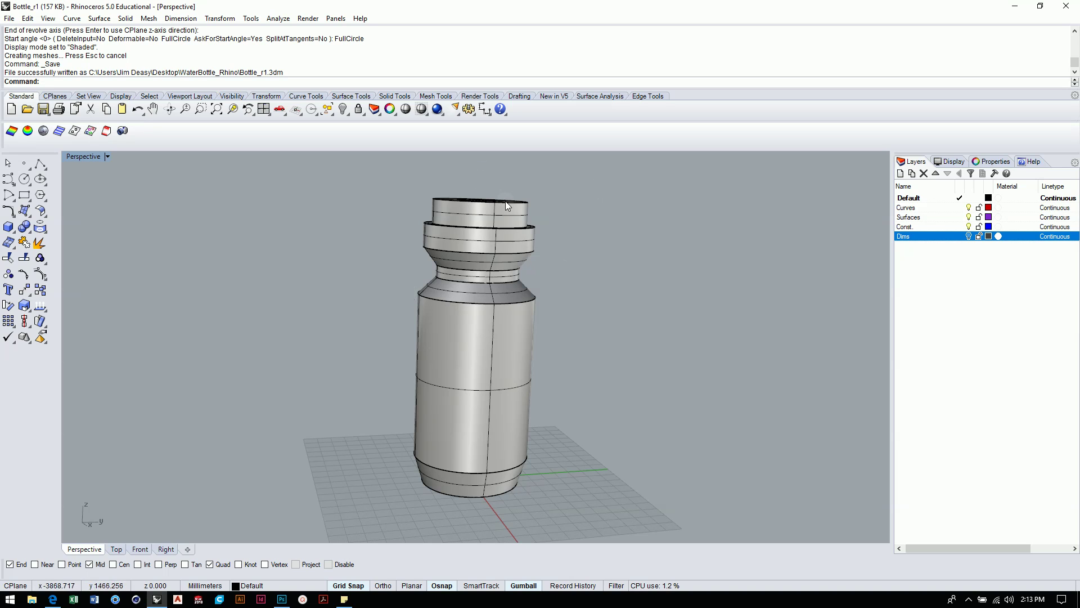
right_drag(475, 491, 365, 157)
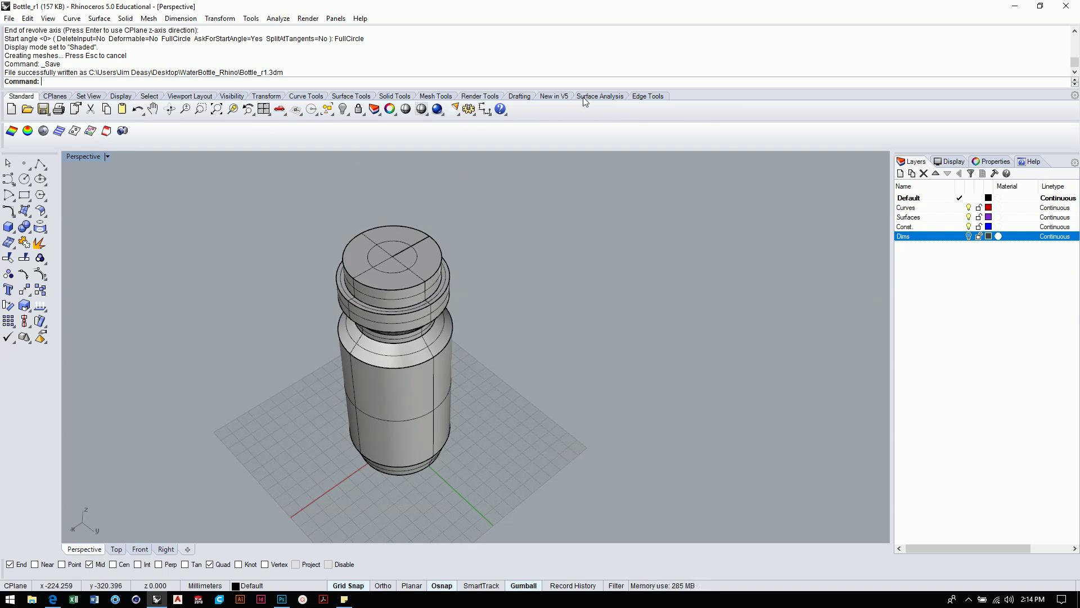
click(970, 600)
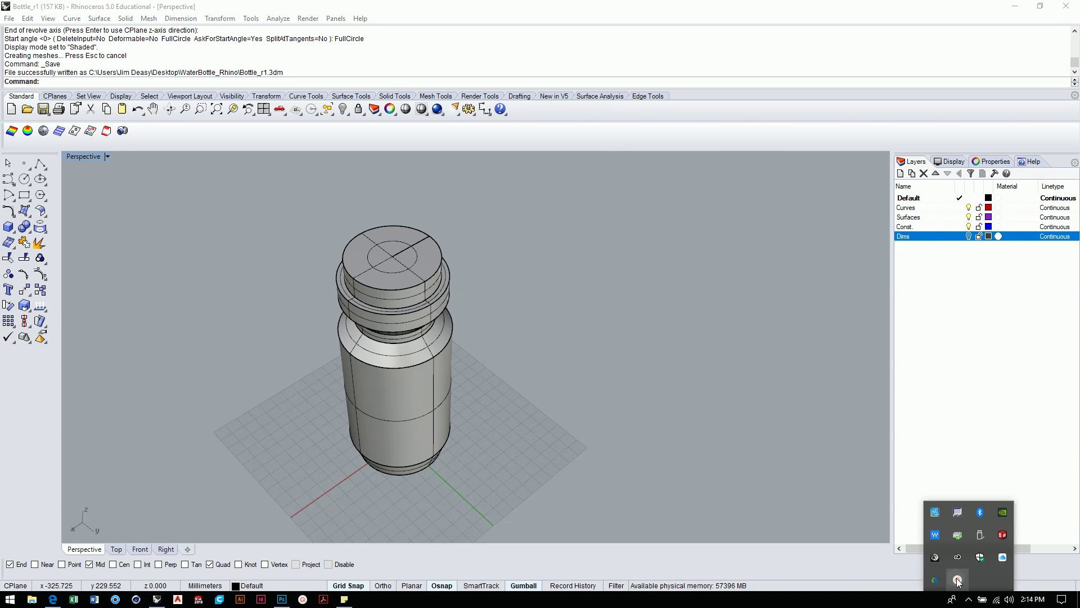